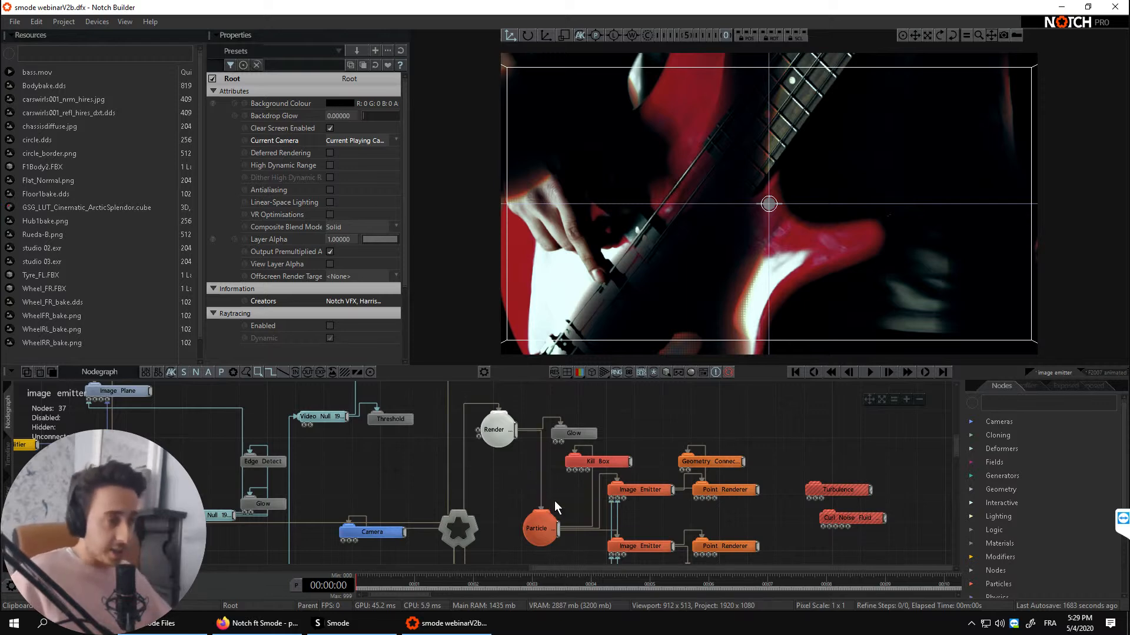
- Examine the image emitter layer's particle nodes, select an Image Emitter, and play the timeline to preview the effect
scroll(672, 465, down, 1)
scroll(685, 453, up, 1)
middle_drag(675, 450, 717, 432)
middle_drag(441, 492, 559, 439)
scroll(606, 484, down, 3)
scroll(523, 451, down, 3)
click(569, 448)
middle_drag(493, 478, 456, 467)
key(space)
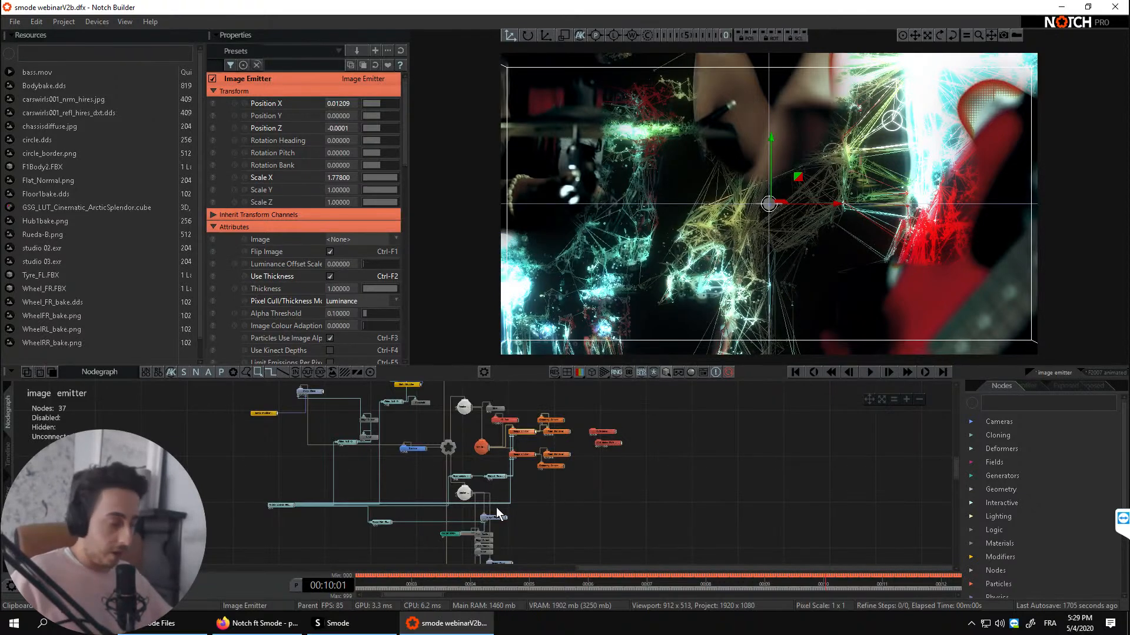
- Expose the Video property of the Video Source node that loads bass.mov, and show the project's exposed properties
click(469, 492)
middle_drag(469, 492, 753, 471)
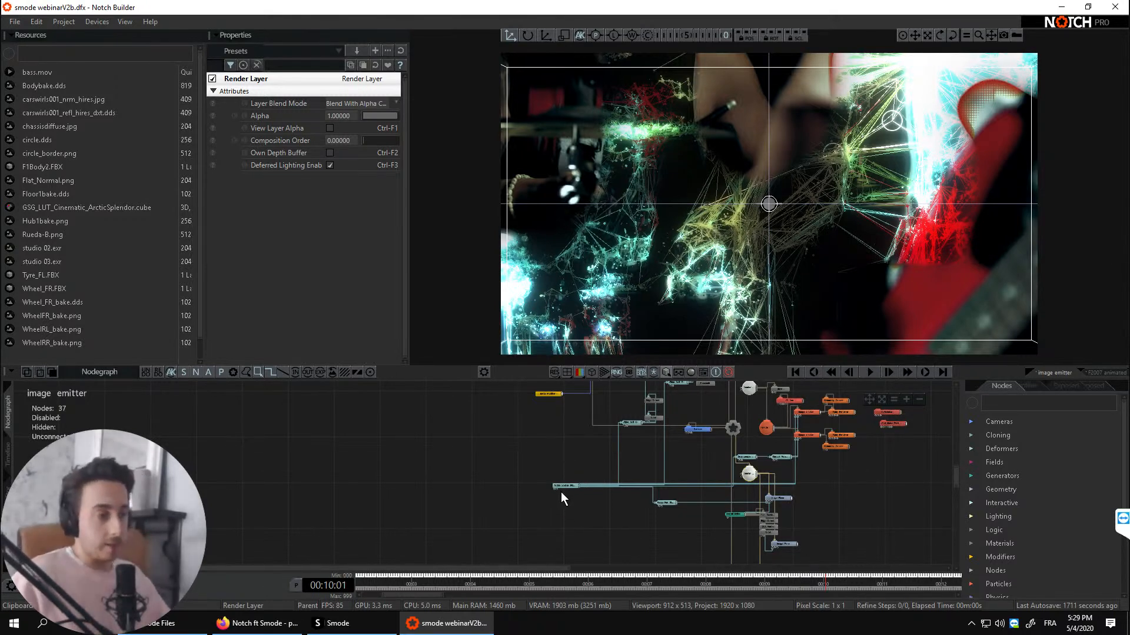
middle_drag(585, 494, 437, 513)
scroll(453, 492, up, 5)
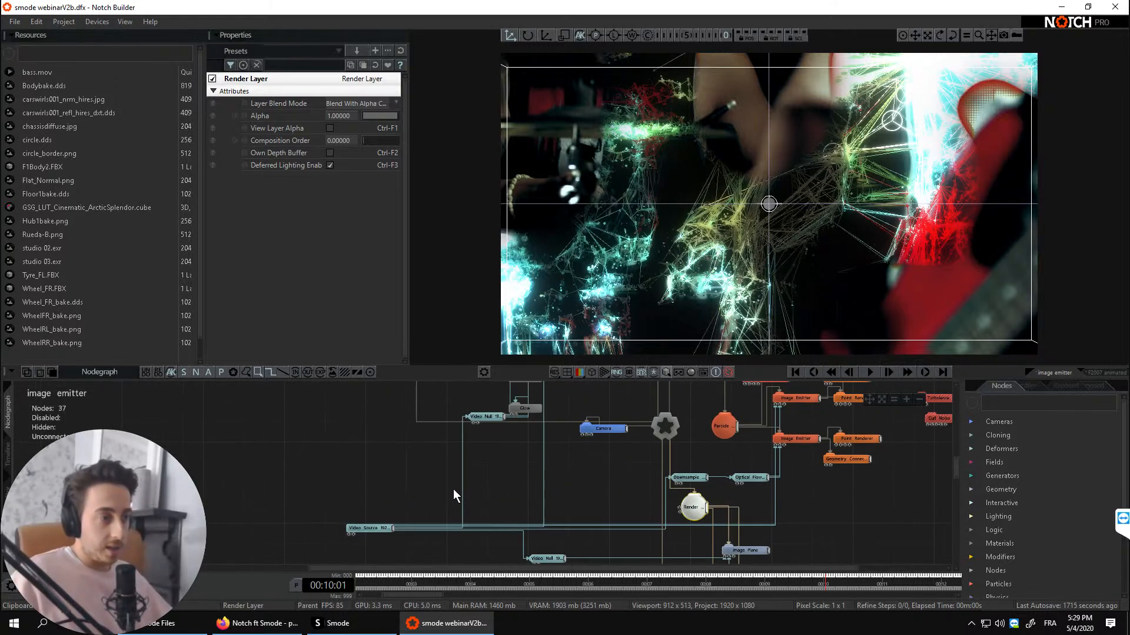
mouse_move(511, 468)
middle_down()
mouse_move(539, 462)
mouse_move(528, 462)
middle_up()
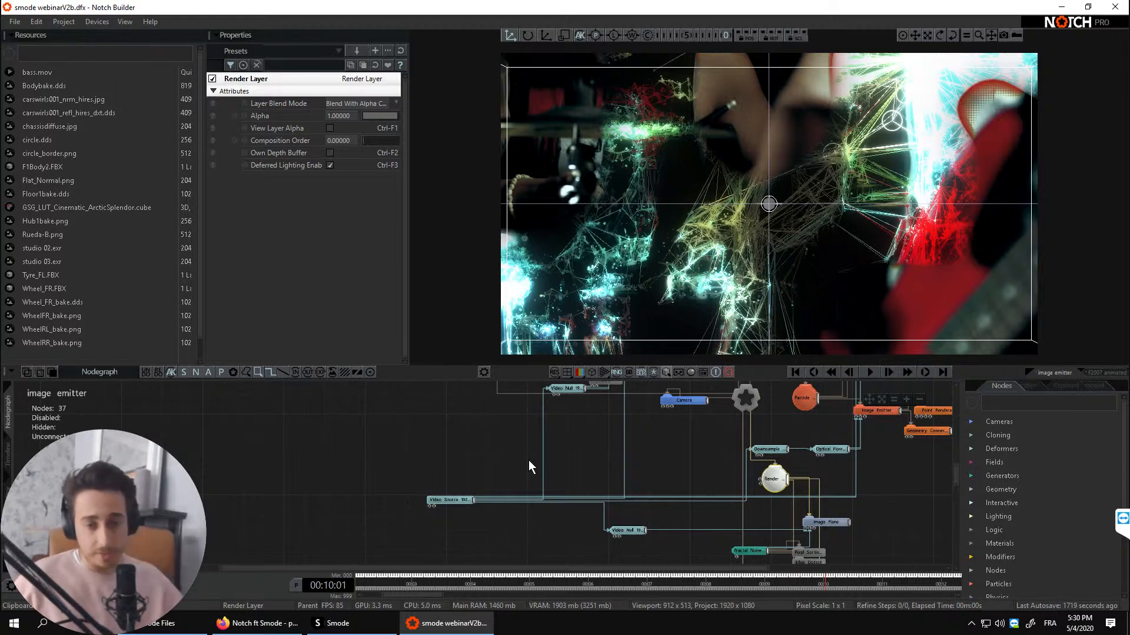
mouse_move(509, 503)
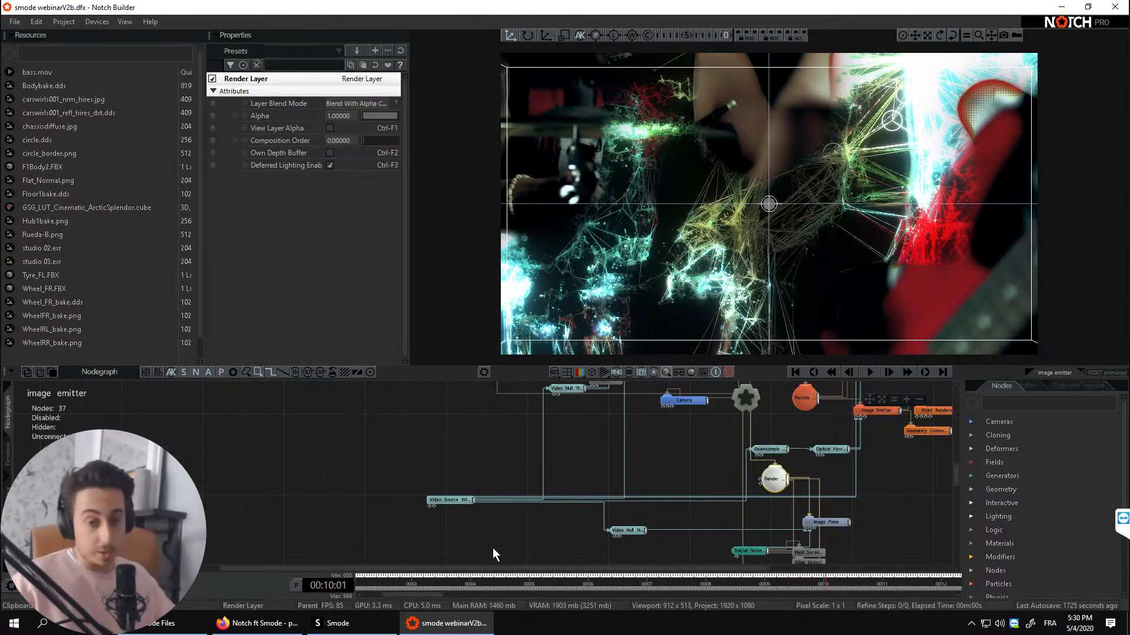
click(444, 498)
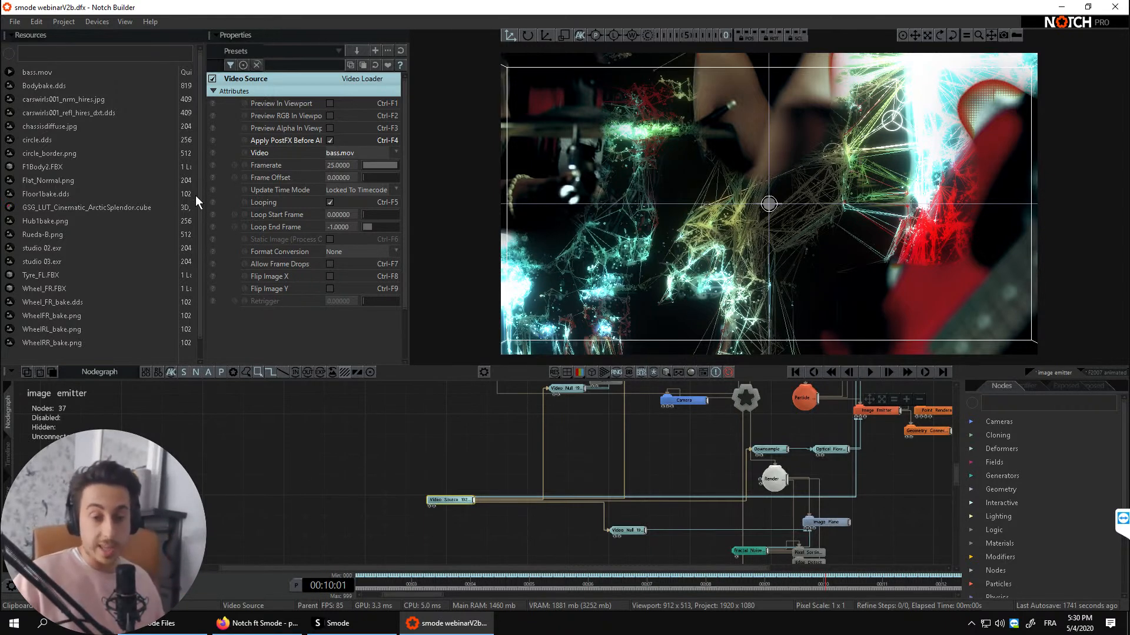
click(214, 150)
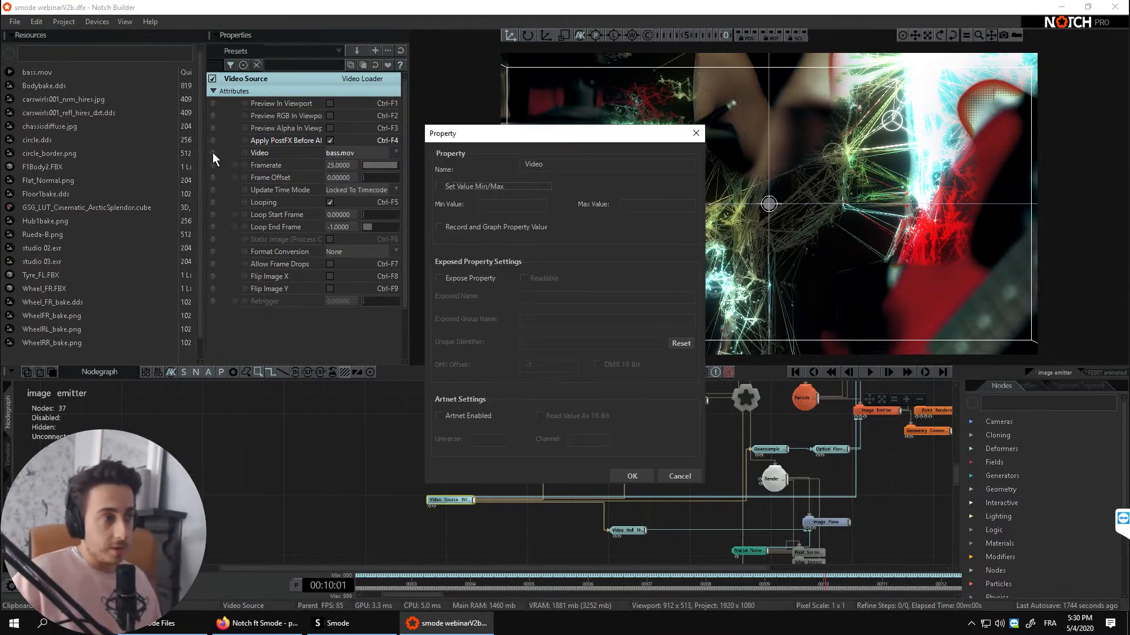
click(439, 276)
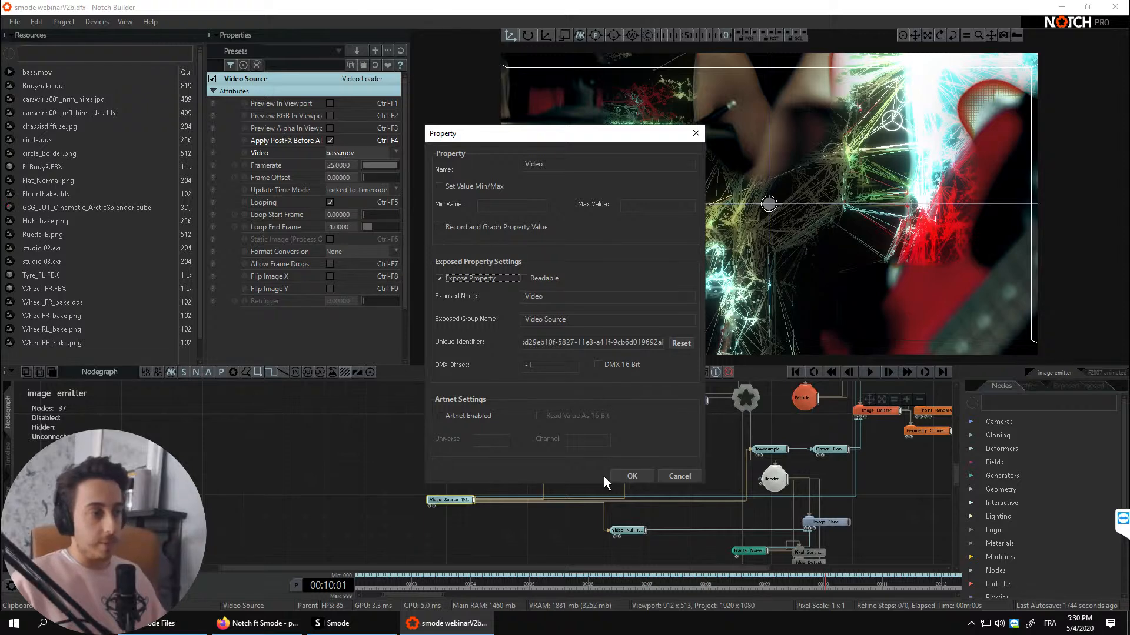
click(631, 476)
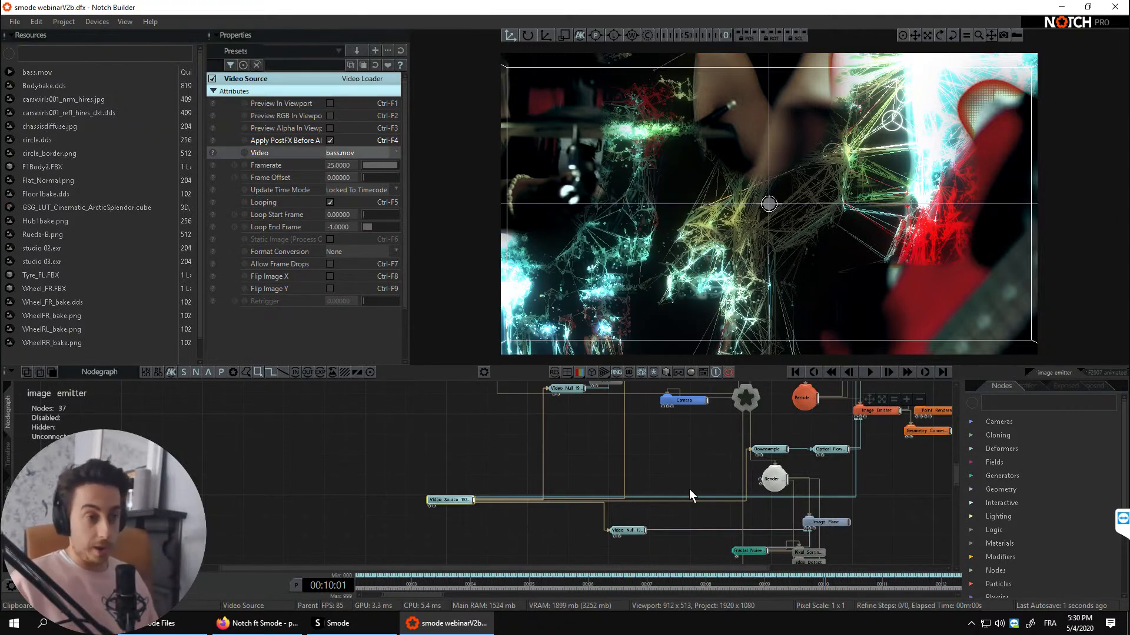
click(1060, 385)
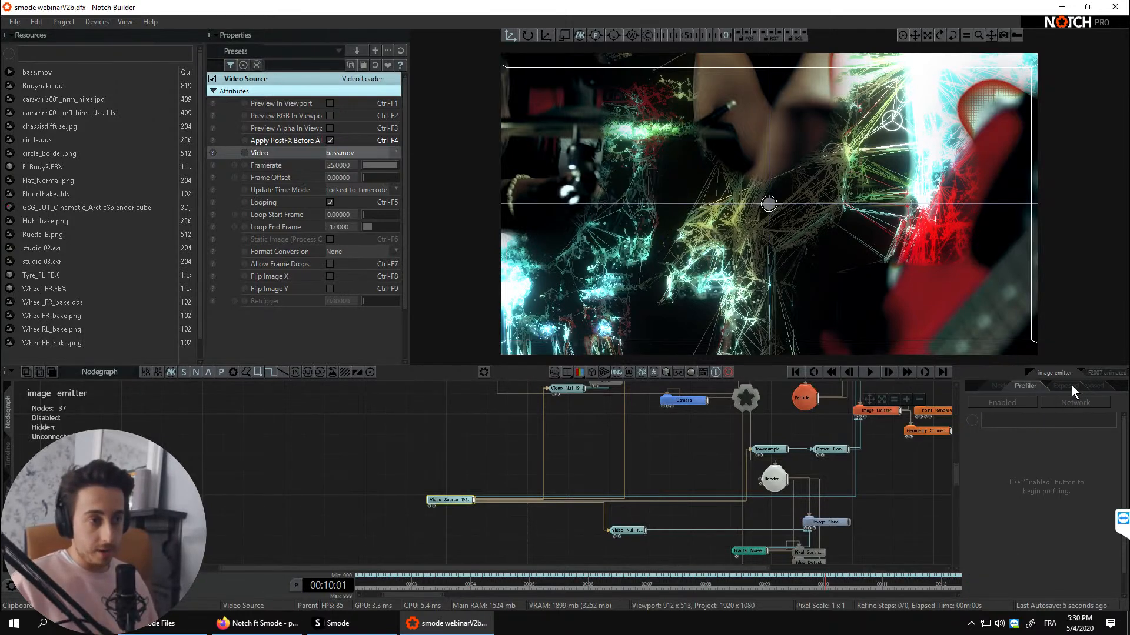
click(1072, 385)
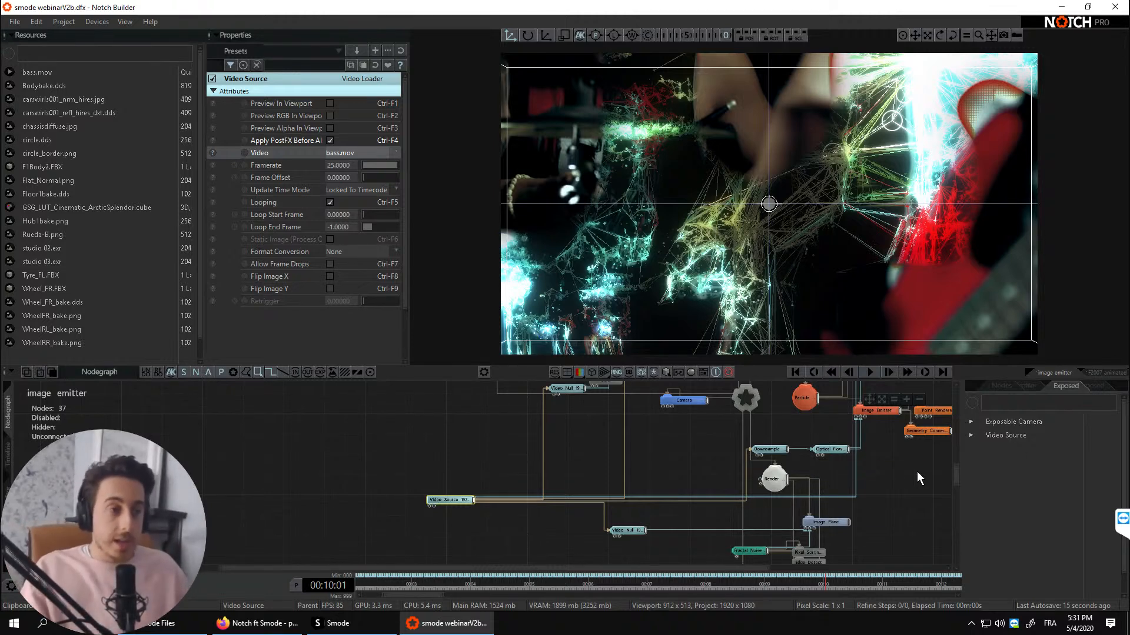
- Switch to the F2007 animated swirl 2 layer and view the car scene through the orbit view camera
click(1104, 373)
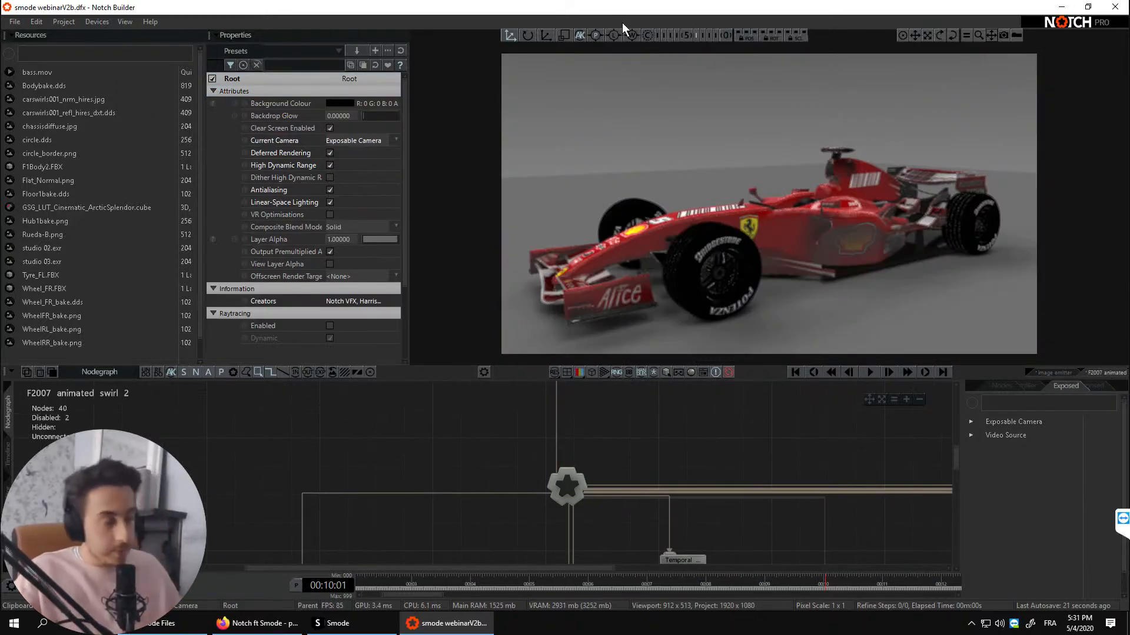
right_drag(578, 206, 686, 285)
click(686, 34)
middle_drag(712, 525, 797, 419)
scroll(352, 517, down, 2)
middle_drag(418, 504, 395, 500)
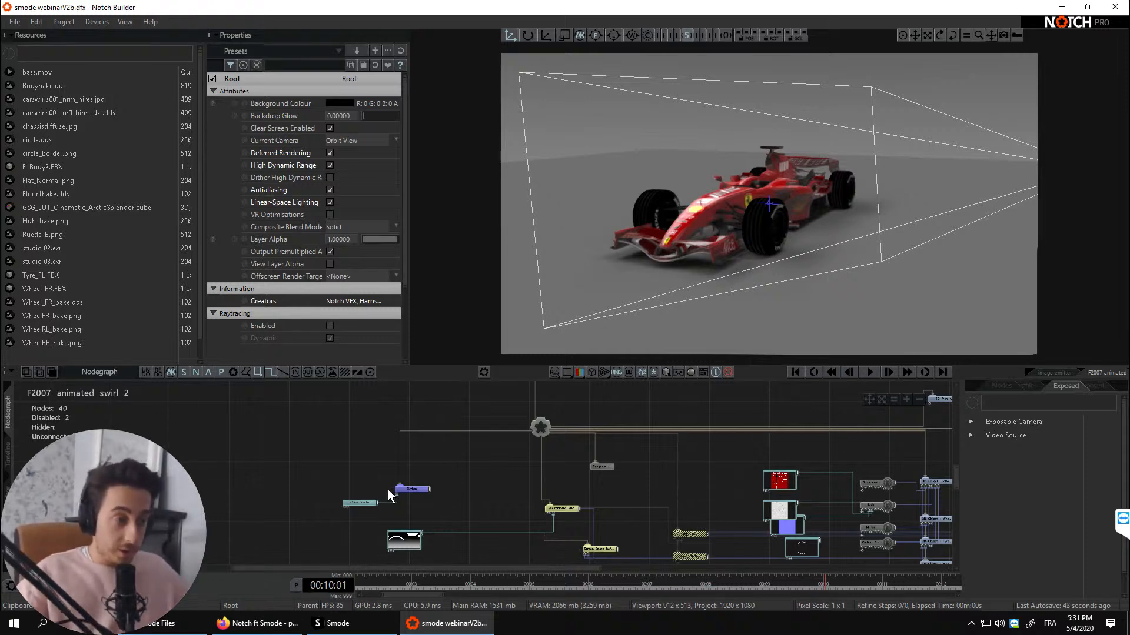
- Review the exposed property settings for Exposable Camera Values on the Exposable Camera node
middle_drag(601, 455, 563, 566)
scroll(489, 477, up, 3)
middle_drag(458, 455, 467, 466)
click(465, 463)
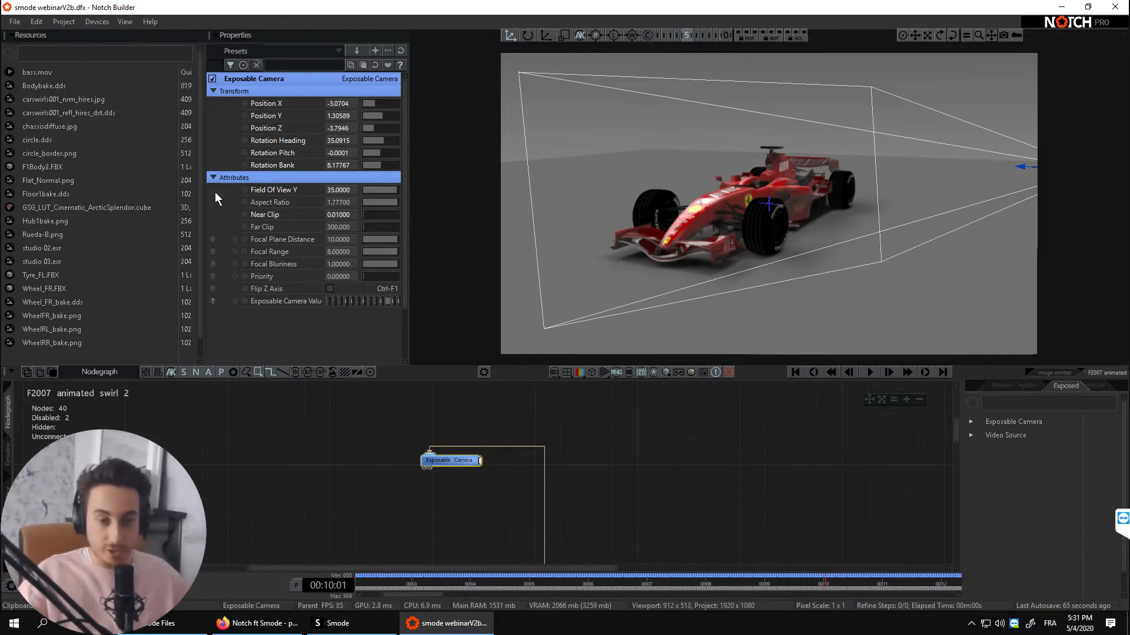
click(213, 302)
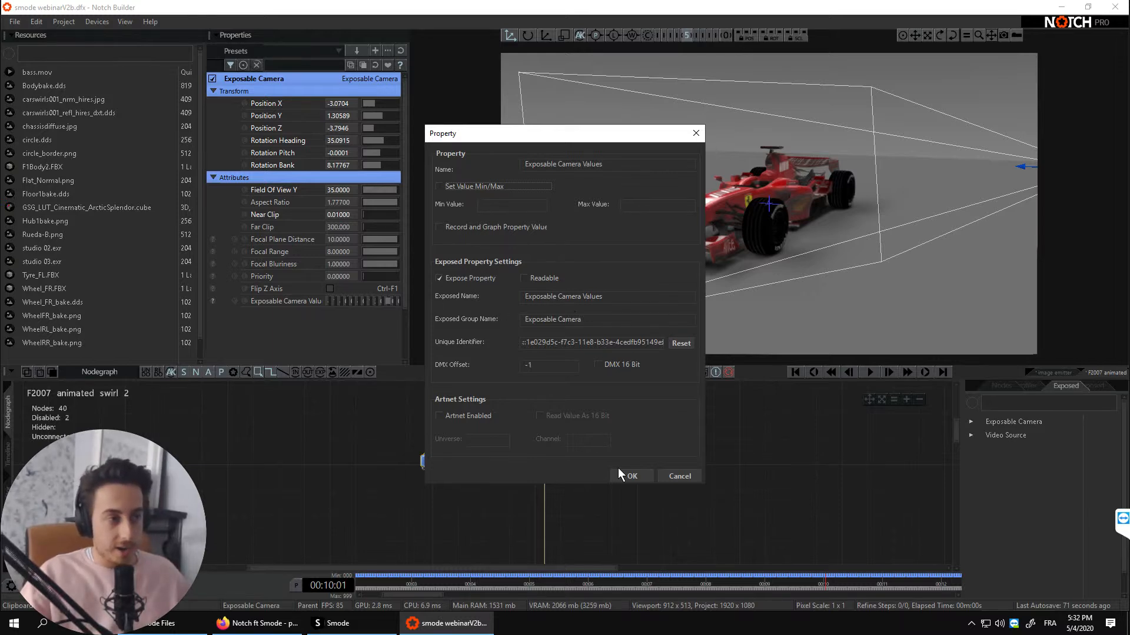
click(631, 477)
- Look at the Compile Block for Media Server options and close them without compiling
middle_drag(724, 498, 595, 431)
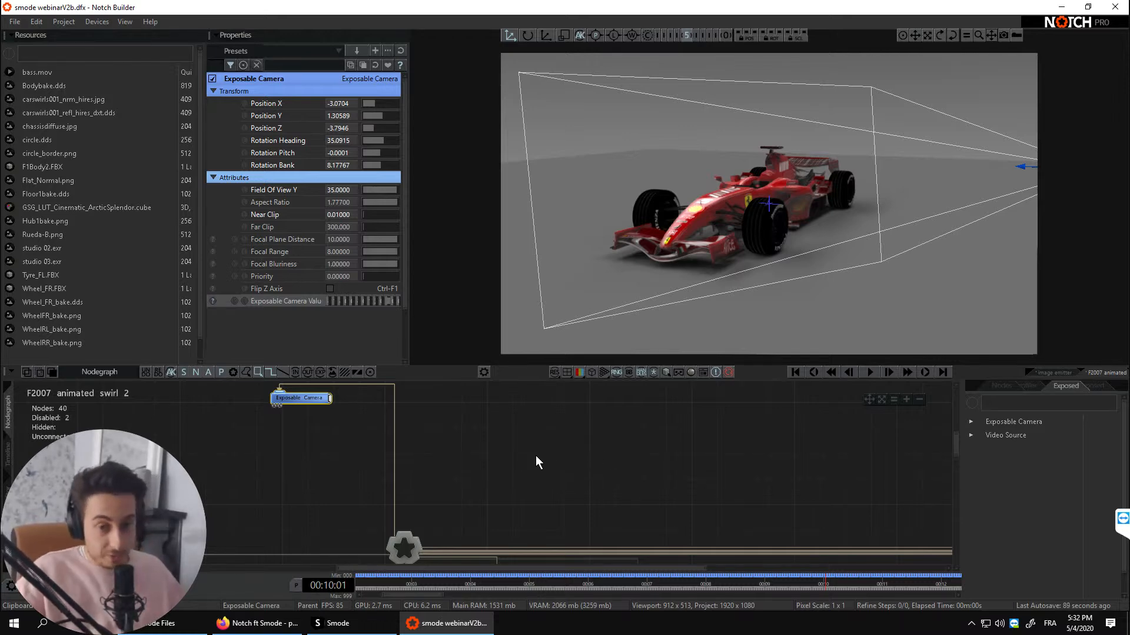
click(65, 21)
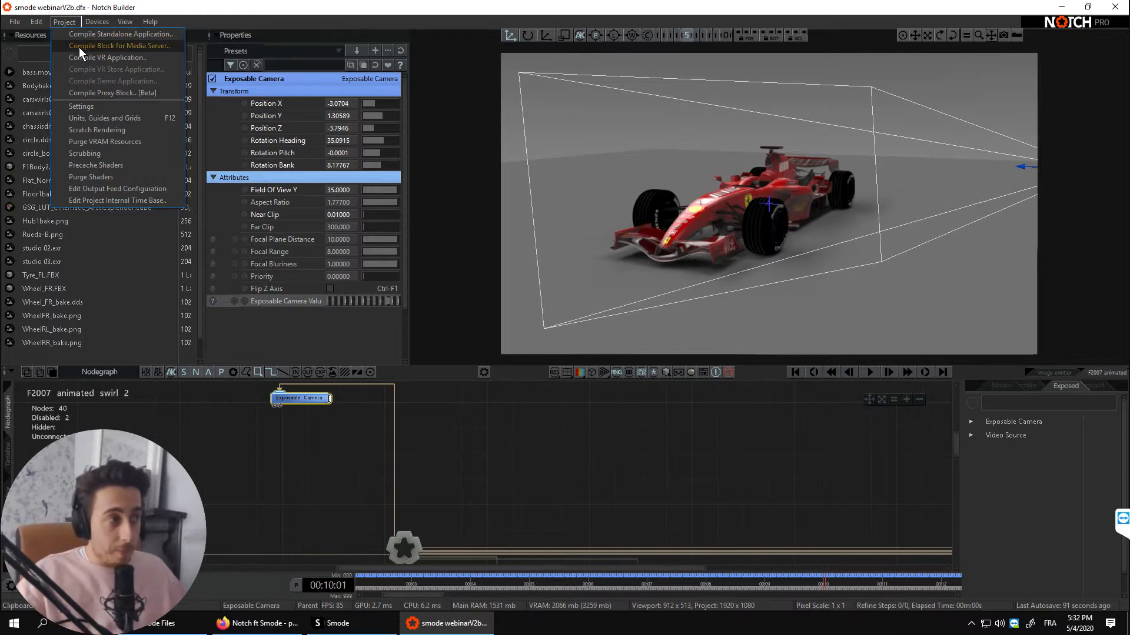
click(79, 46)
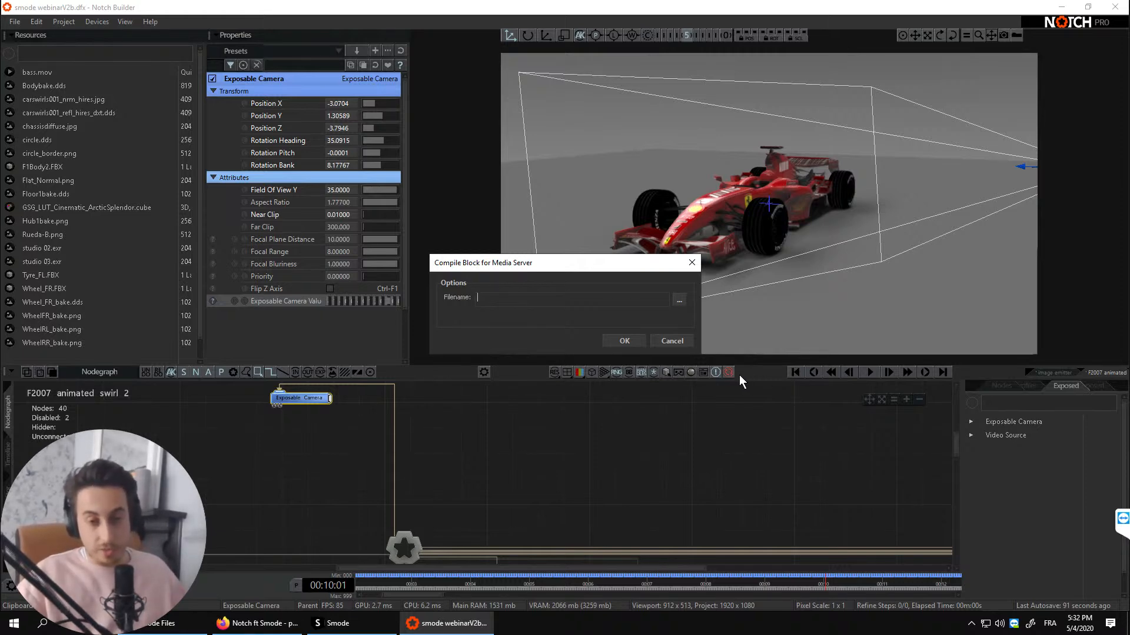
click(693, 265)
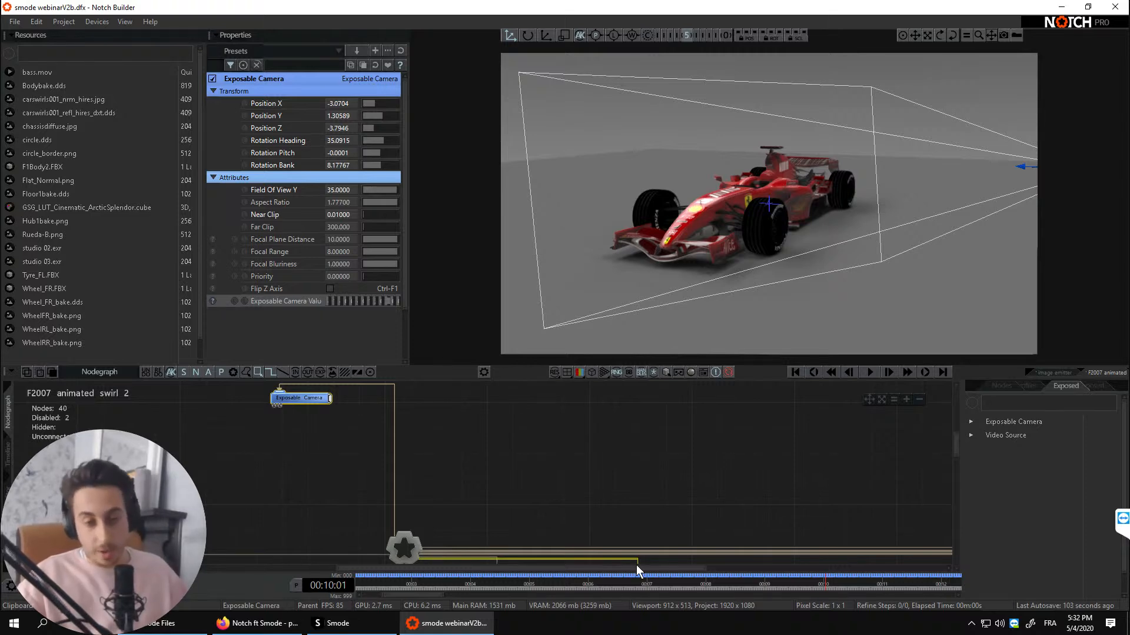
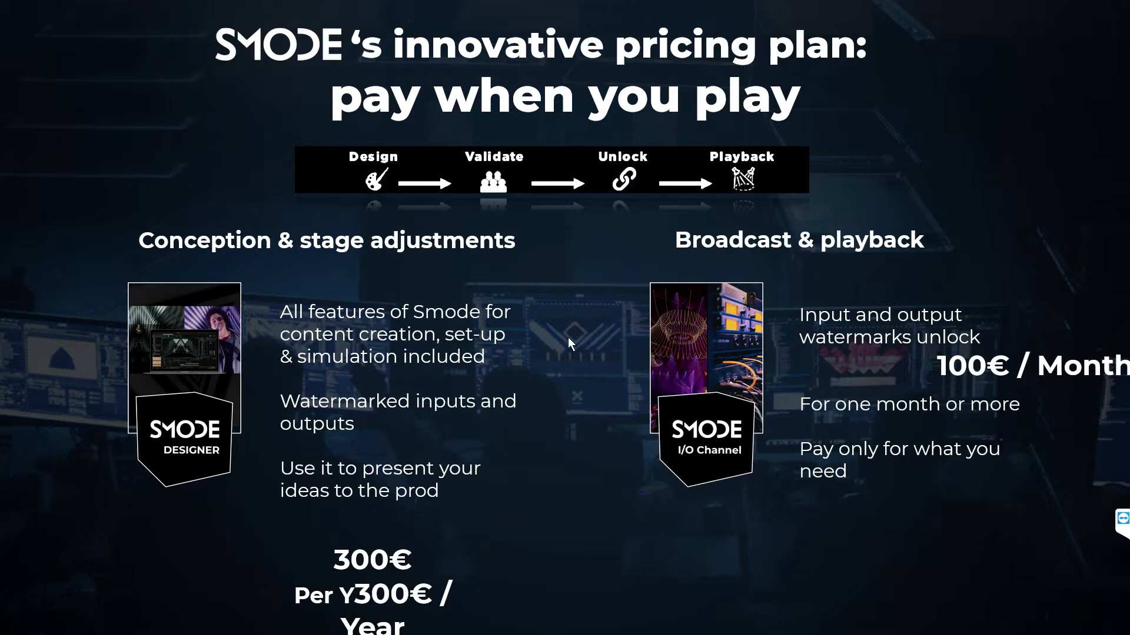
- Switch to Smode and create a new 1920 x 1080 compo with a one-minute main timeline at 50 frames per second
key(alt+Tab)
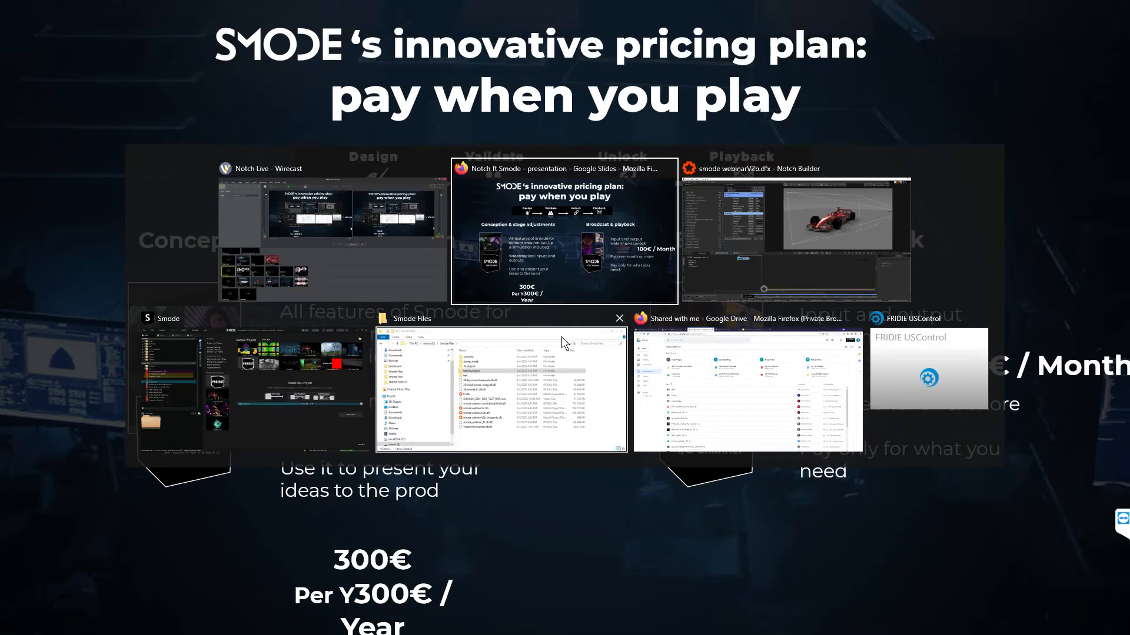
key(alt+Tab)
key(alt+Tab)
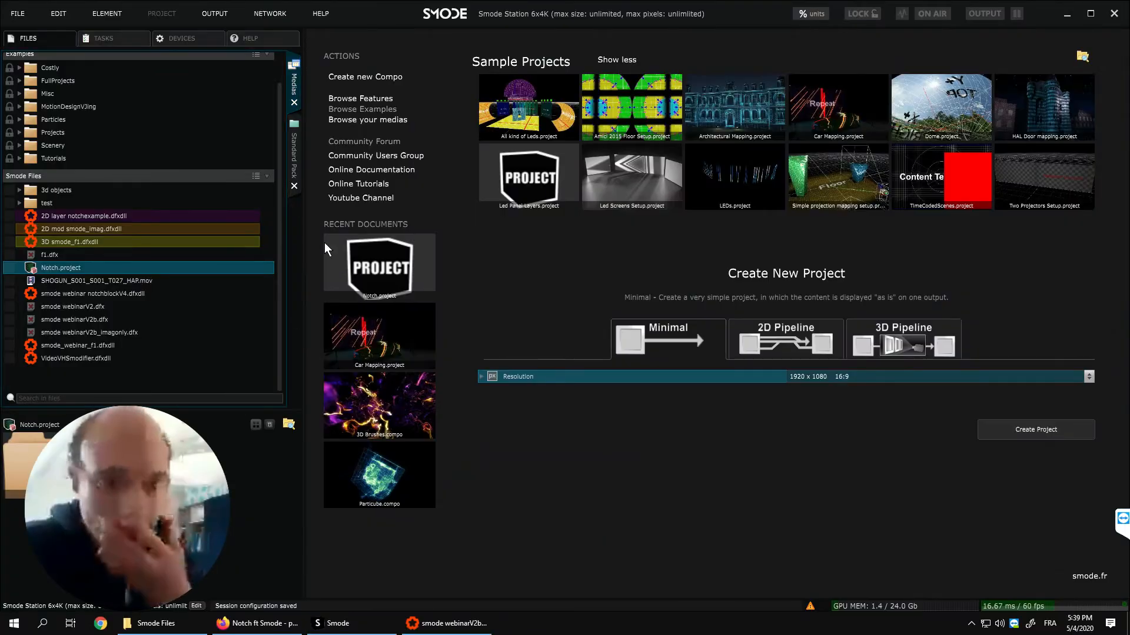
drag(303, 217, 255, 217)
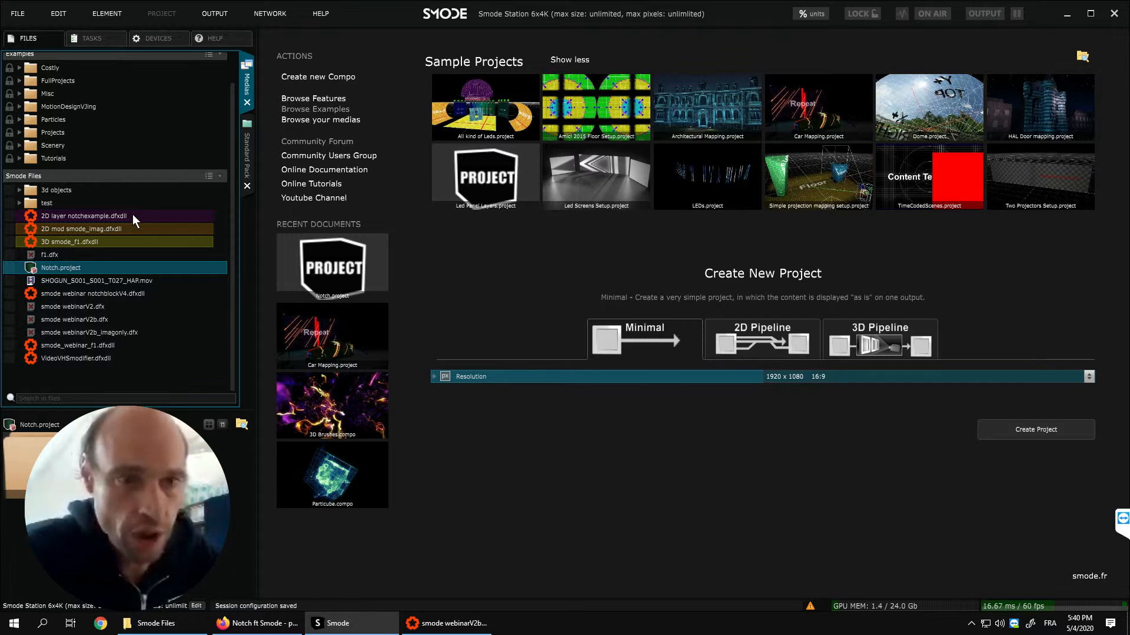
key(ctrl+n)
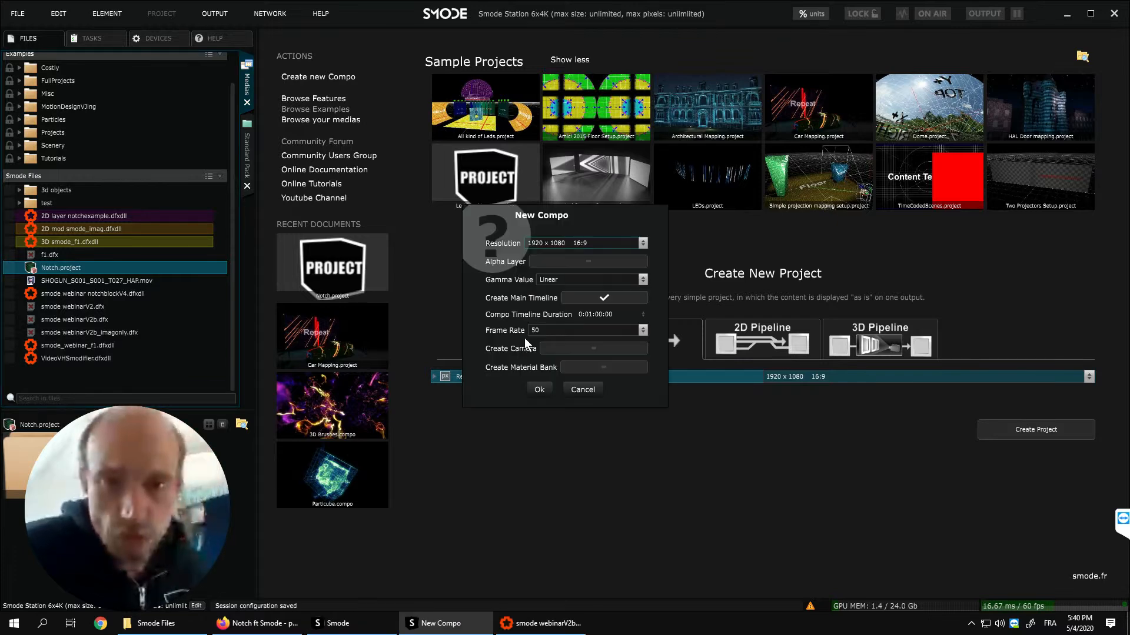
click(538, 388)
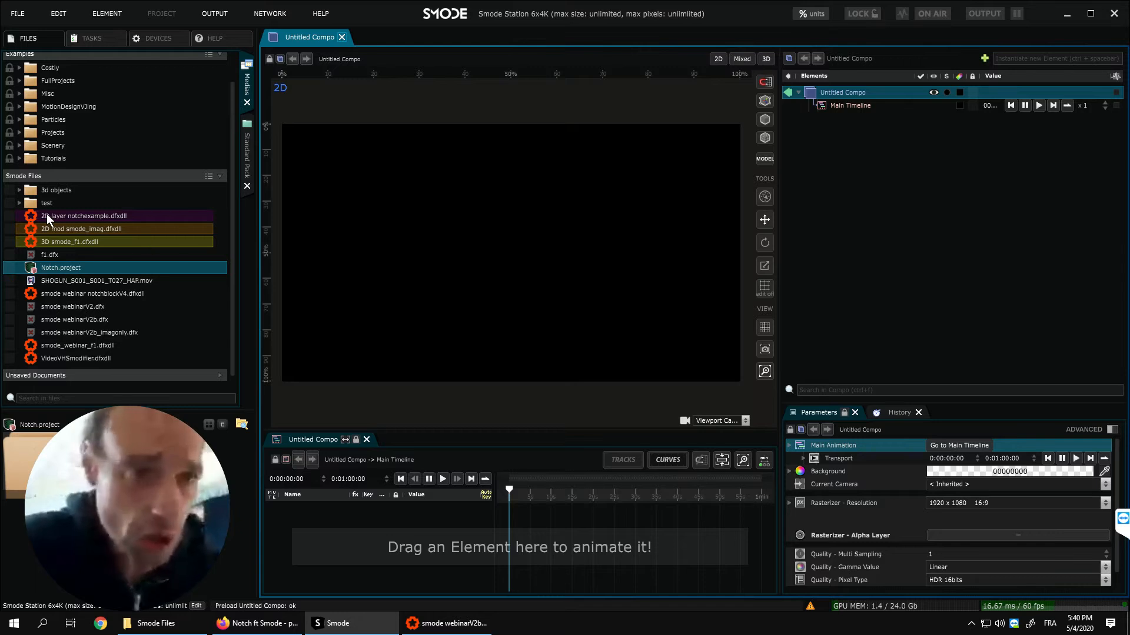
- Add 2D layer notchexample.dfxdll to the compo and scrub its transport time
drag(33, 219, 862, 133)
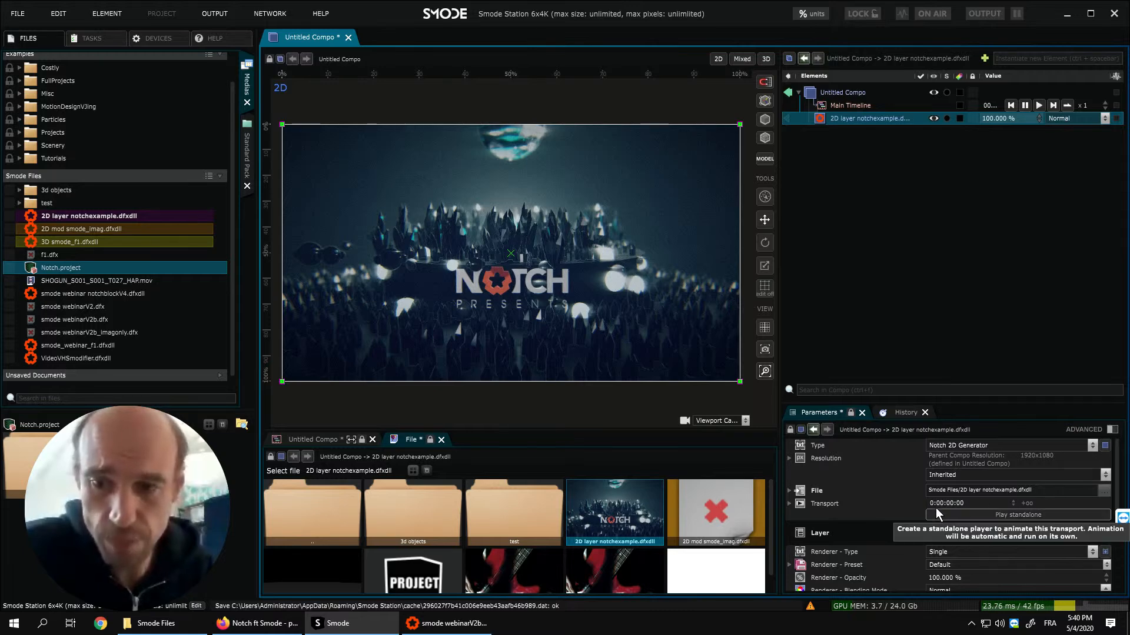
drag(943, 503, 943, 475)
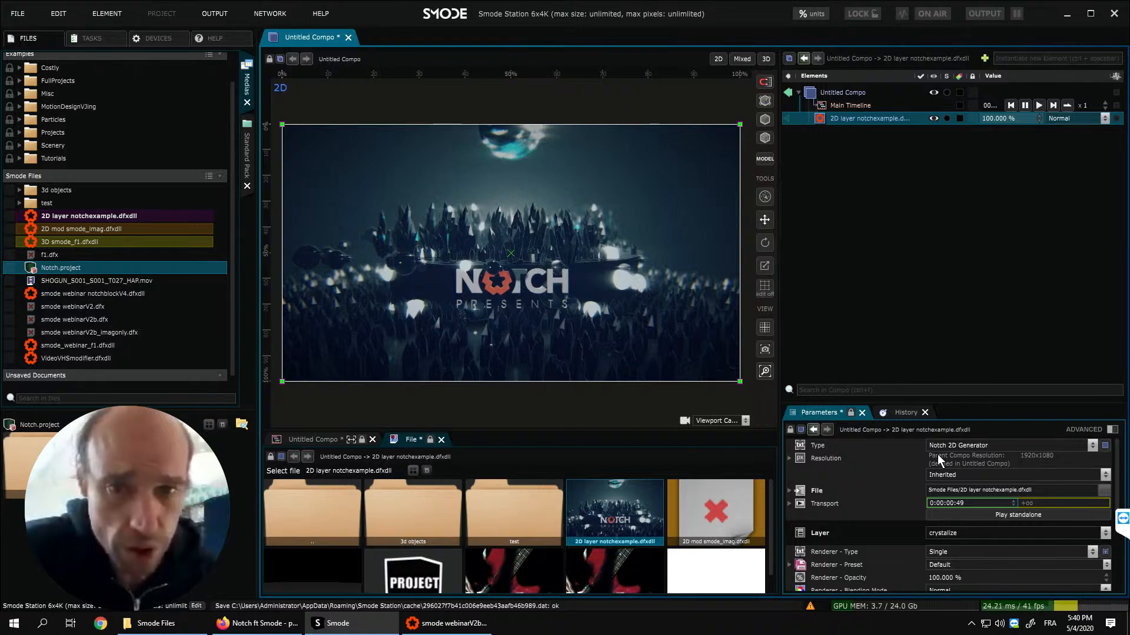
- Try a standalone player on the 2D layer notchexample.dfxdll and delete that player
click(976, 512)
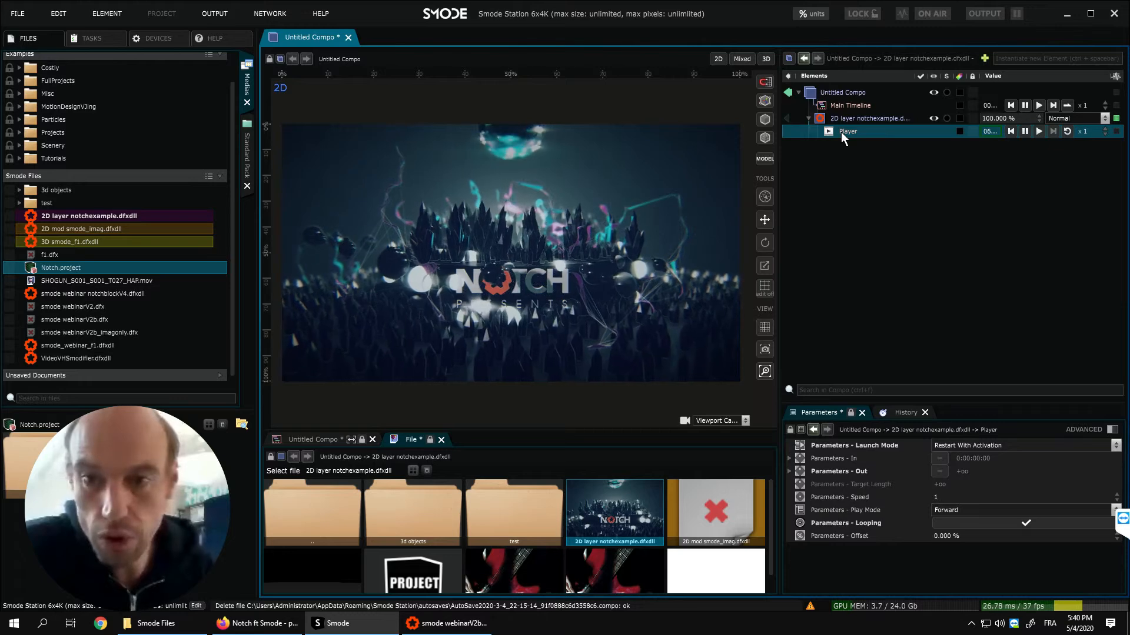
key(Delete)
key(Return)
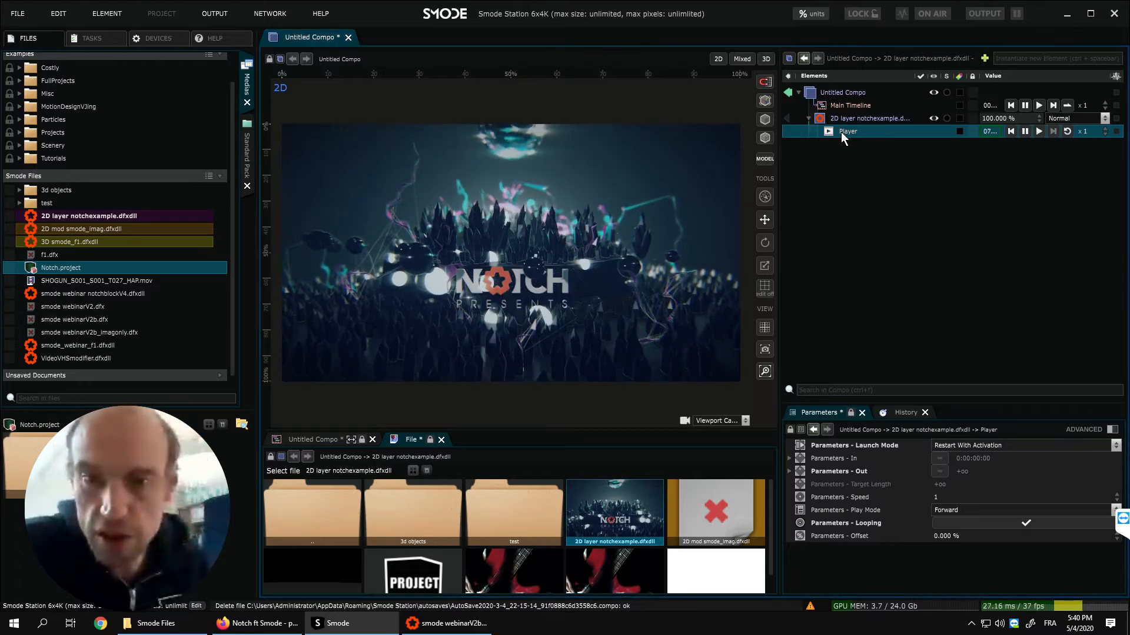
- Place the 2D layer notchexample.dfxdll on the Main Timeline and extend its track to 0:00:18:07
click(837, 105)
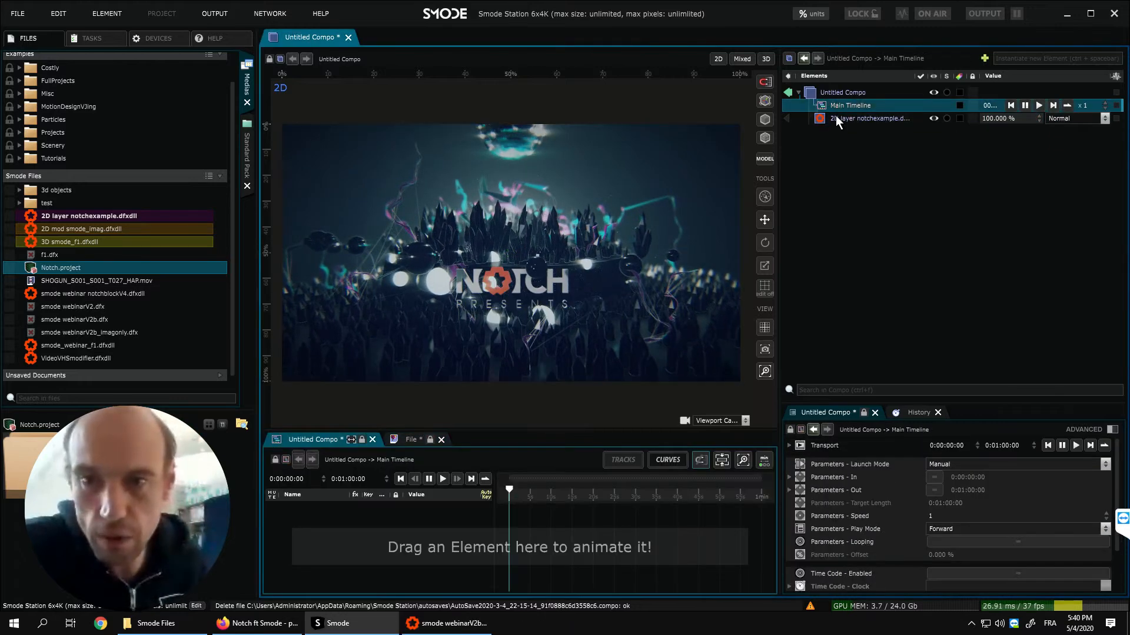
drag(832, 118, 545, 513)
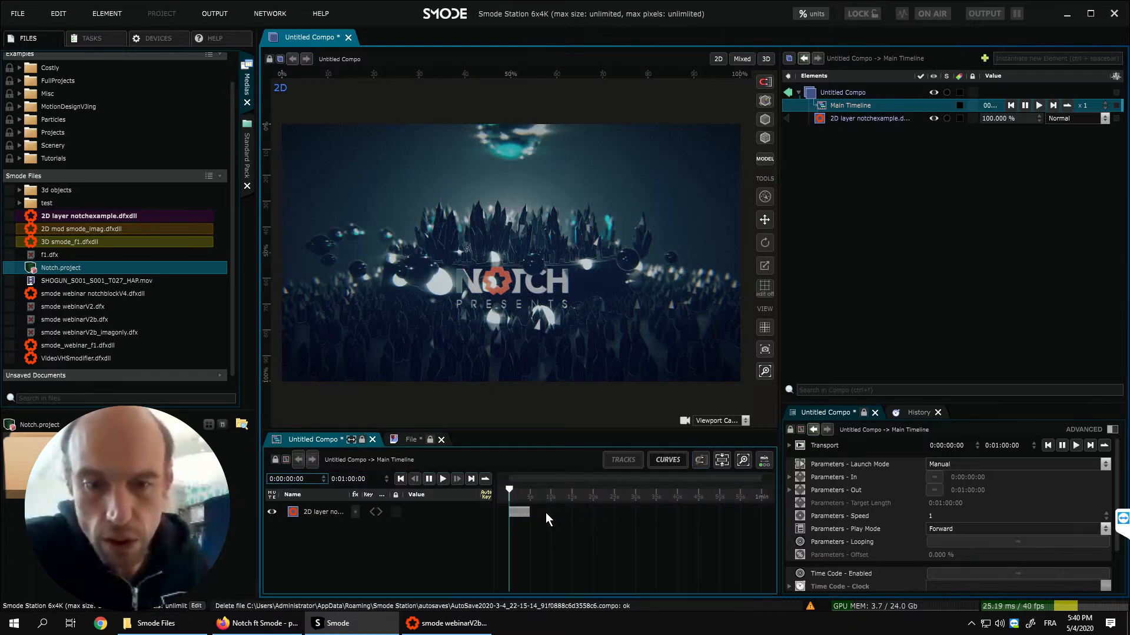
click(519, 512)
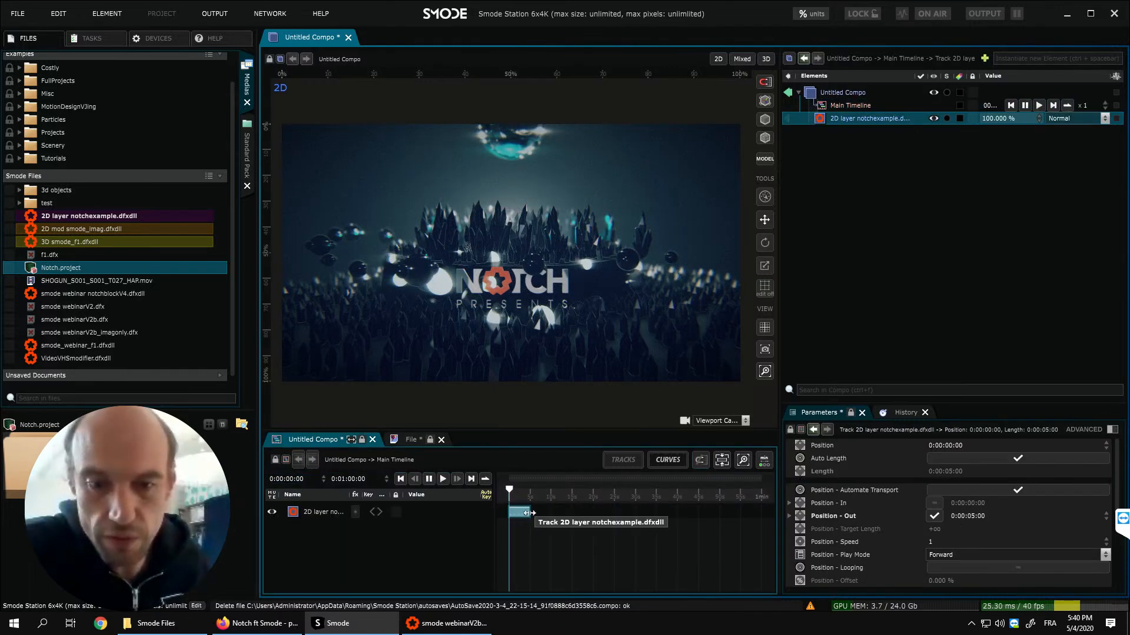
drag(529, 513, 604, 519)
- Shift the Notch track's start to about 0:00:08:33 and scrub the main timeline to 0:00:16:38
drag(509, 490, 562, 491)
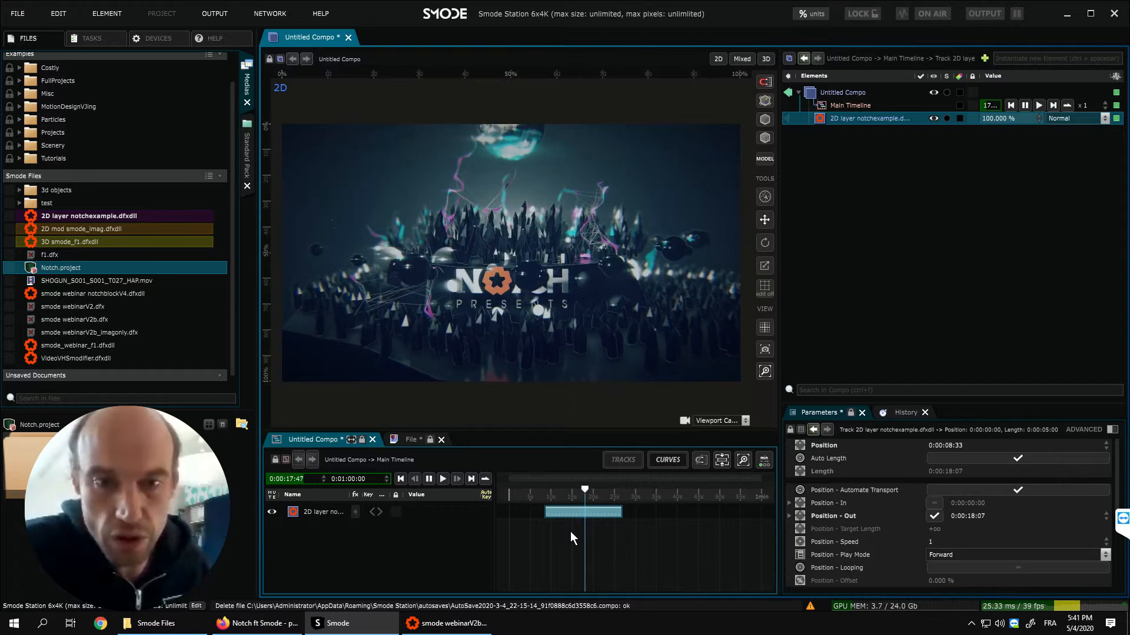
drag(587, 490, 557, 488)
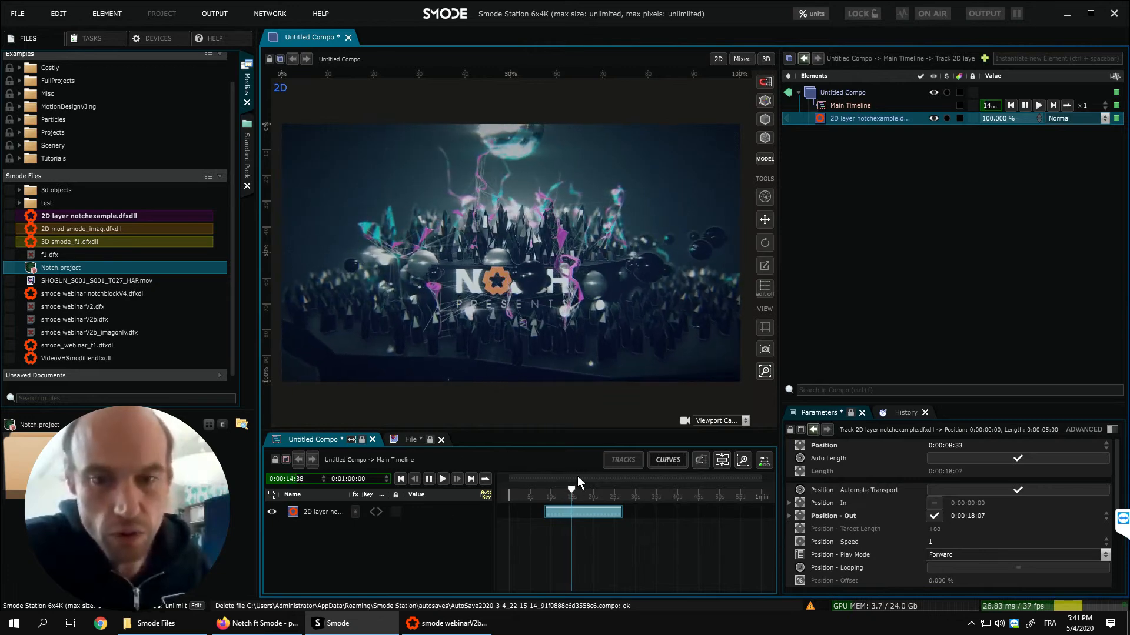
drag(576, 489, 580, 490)
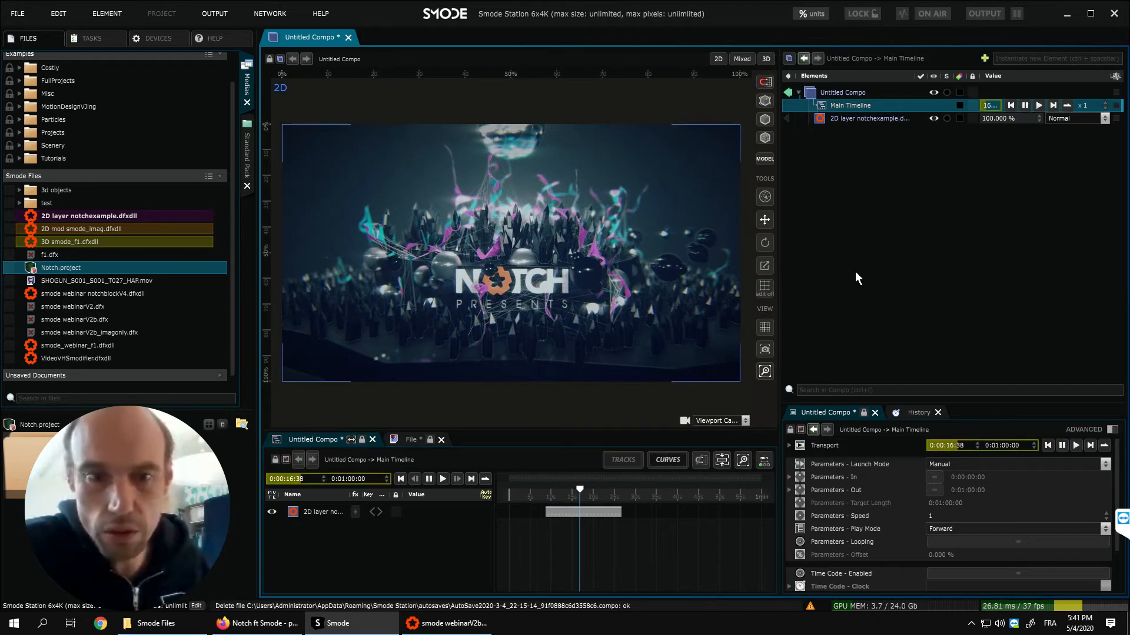
- Add a Checker Board 2D layer over the Notch layer at 51.1 % opacity, and hide it
right_click(846, 156)
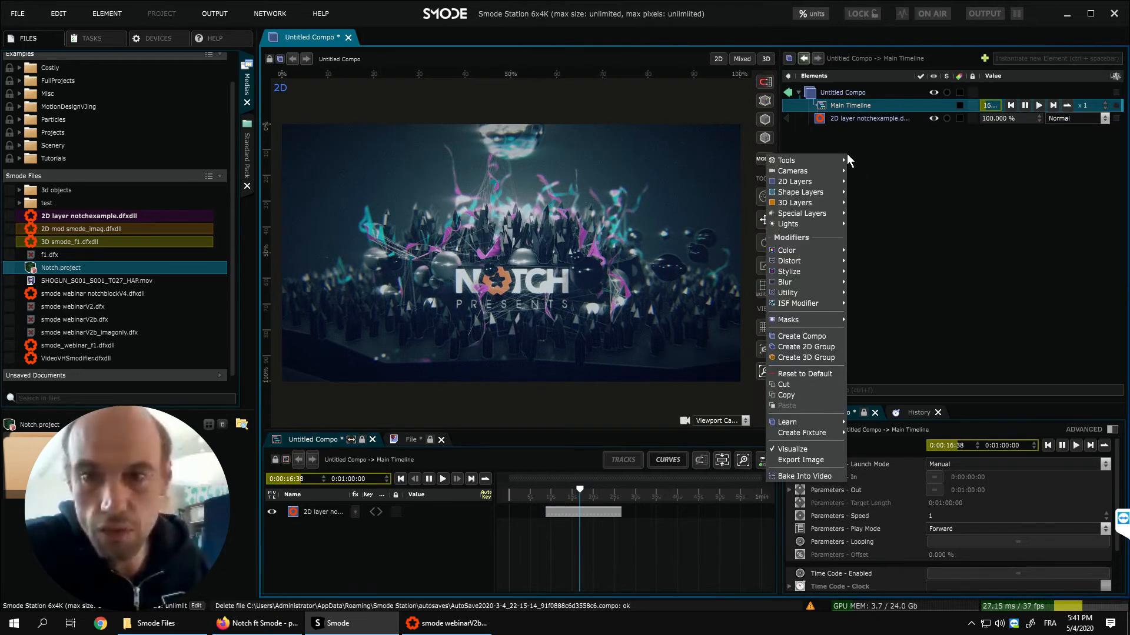
mouse_move(825, 181)
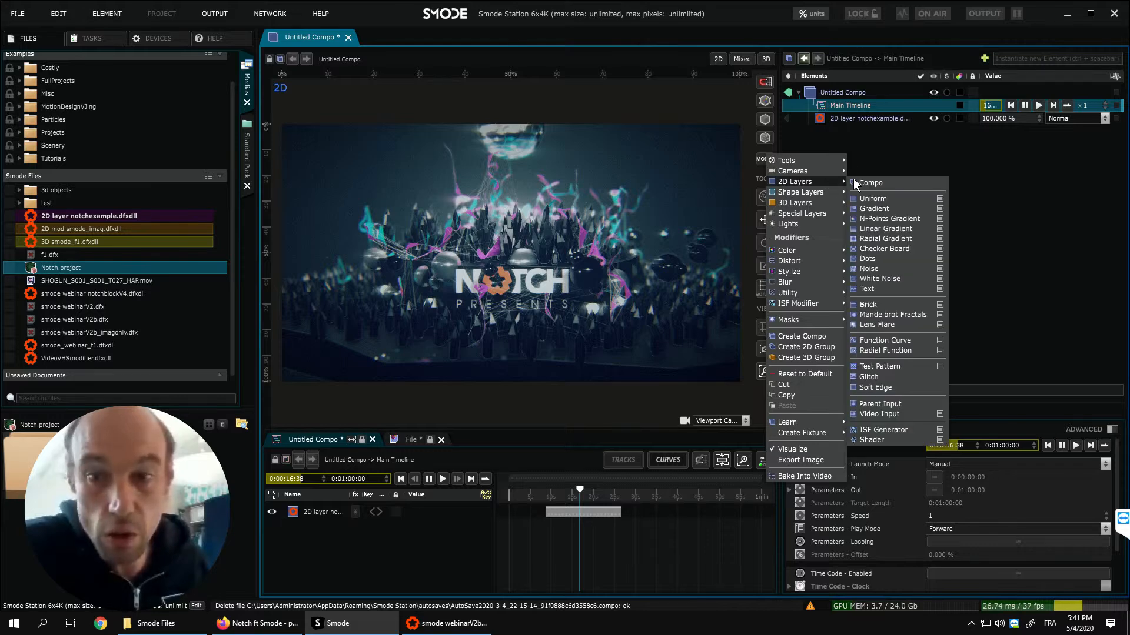
click(906, 249)
drag(1029, 129, 1004, 137)
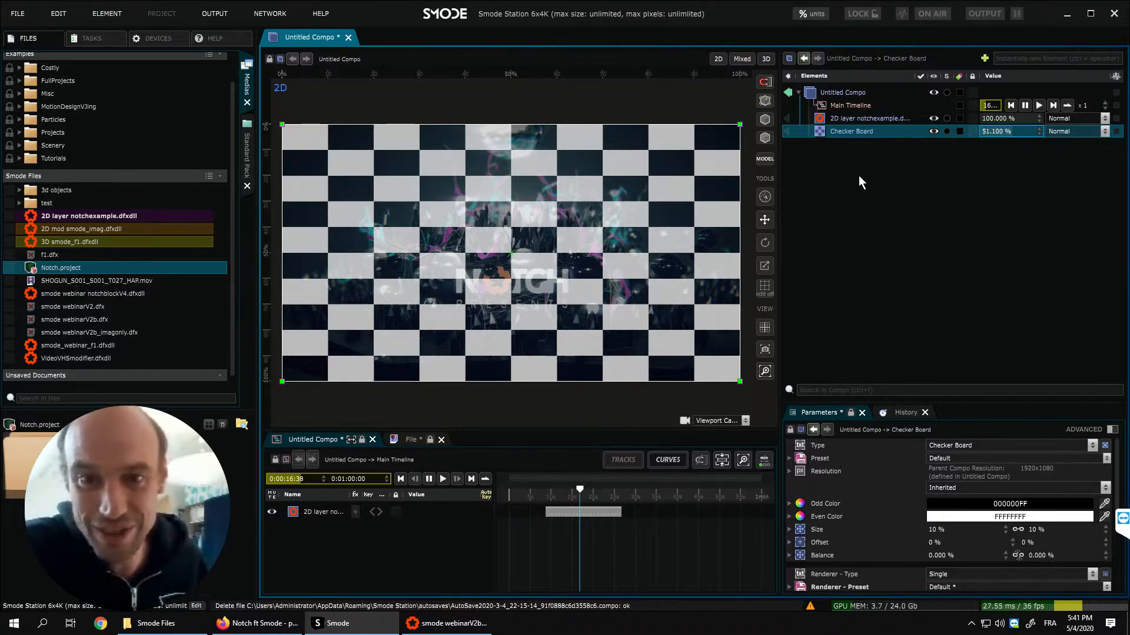
click(935, 131)
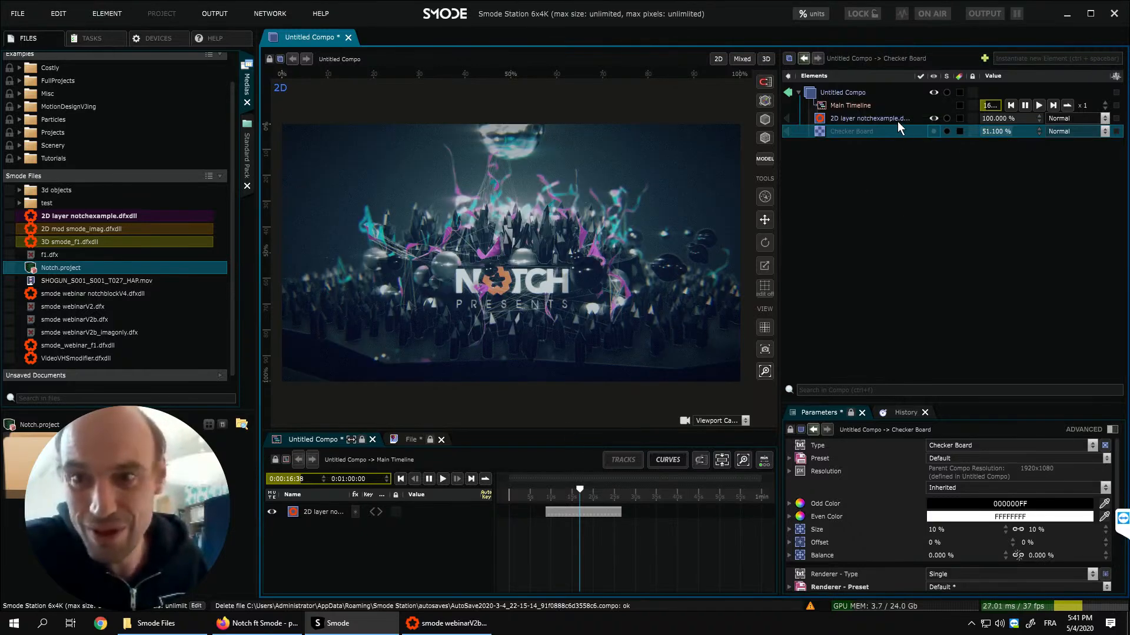
- Add a Blur modifier to the Notch layer with a 72.2 px radius and 44.2 % intensity, and disable it
click(890, 117)
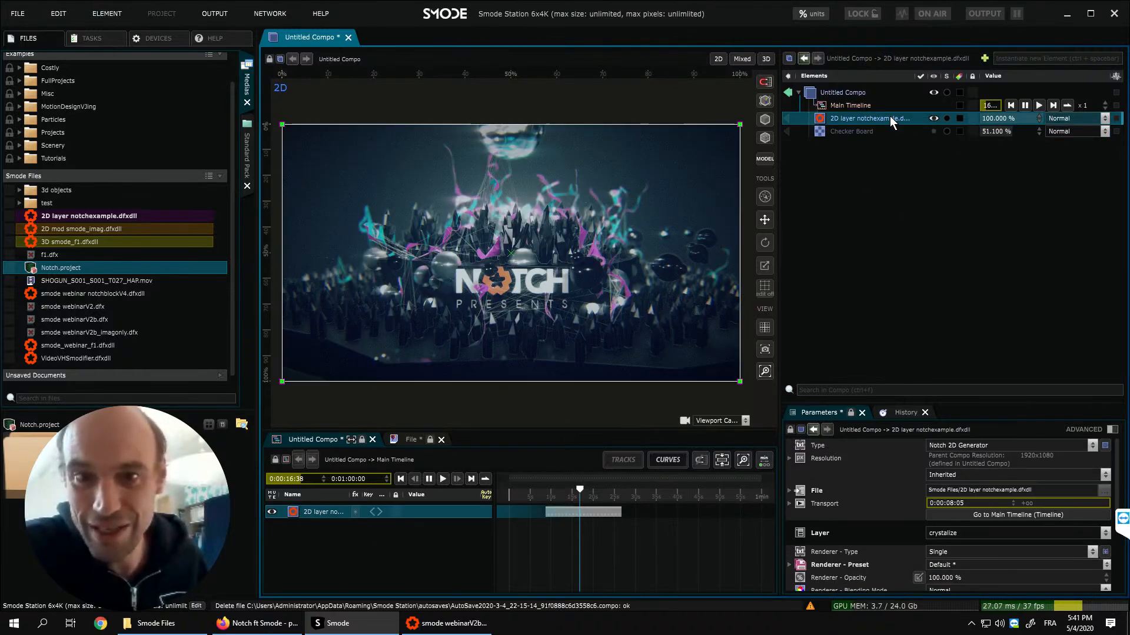
right_click(853, 115)
mouse_move(793, 192)
mouse_move(747, 221)
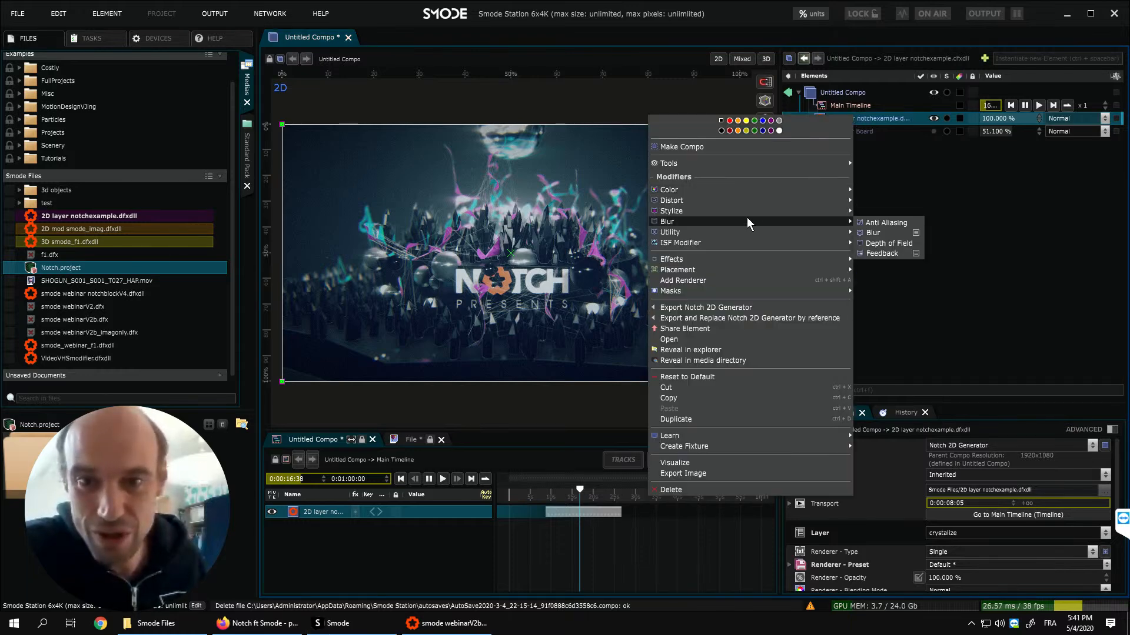
click(875, 232)
drag(979, 473, 983, 309)
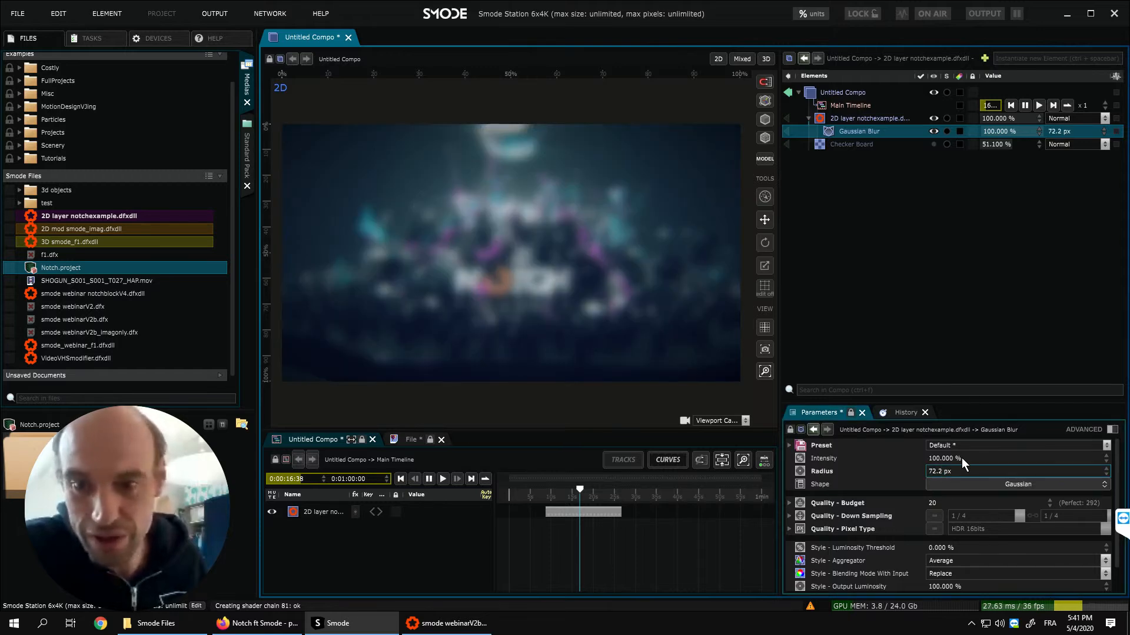
drag(971, 132, 909, 209)
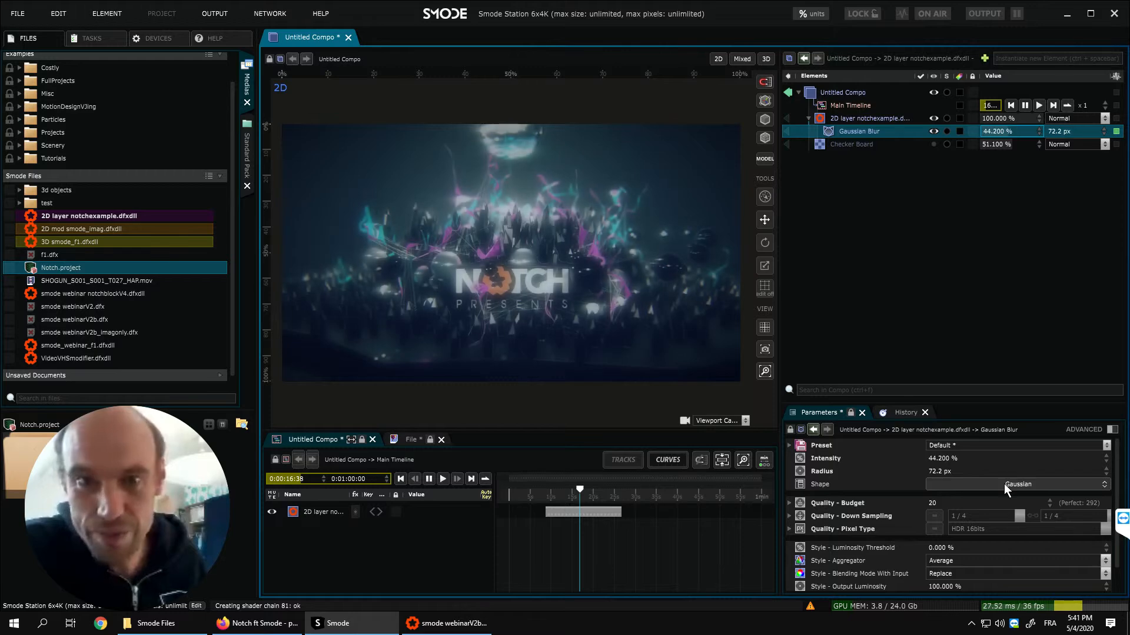
click(933, 129)
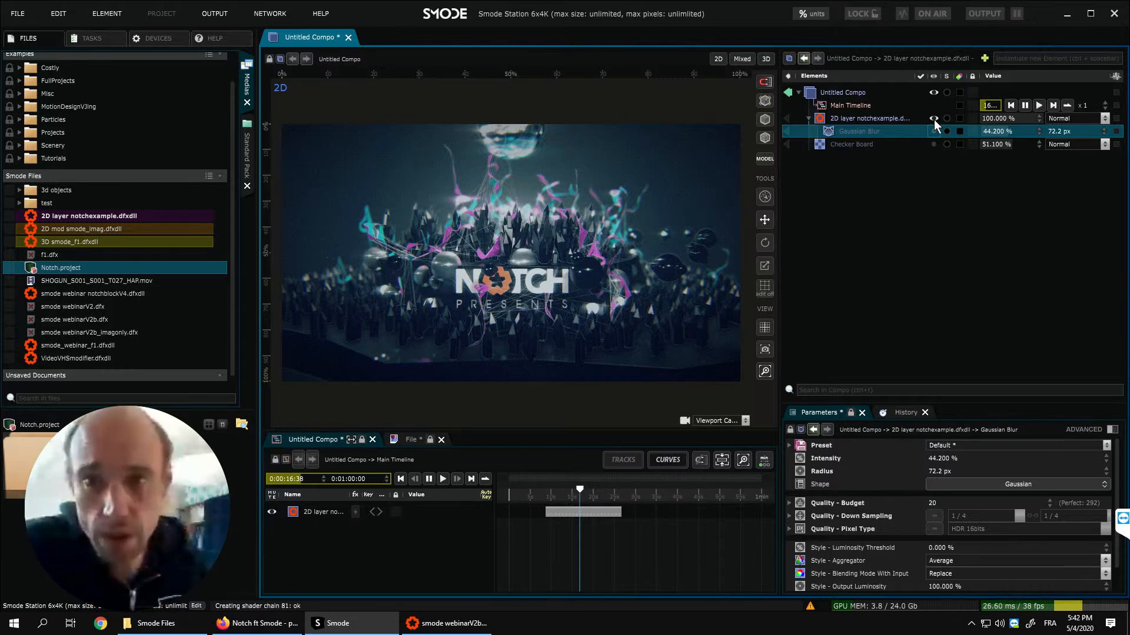
- Hide the 2D Notch layer and add LUTvizualiser.jpg from the Standard Pack textures to the compo
click(934, 119)
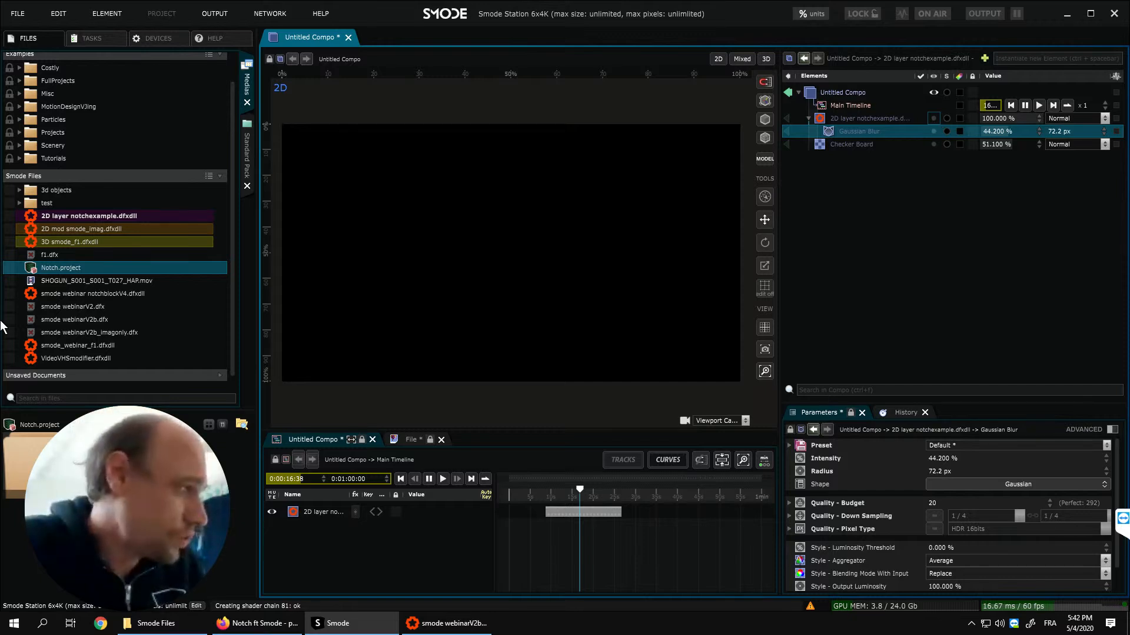
click(247, 155)
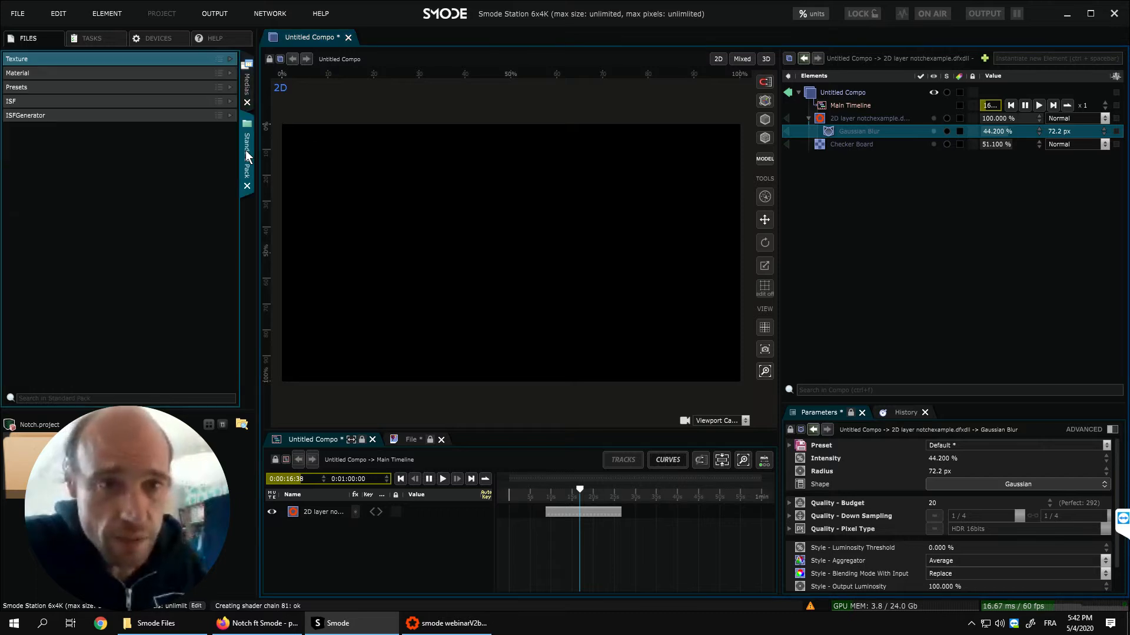
click(56, 59)
drag(36, 219, 846, 94)
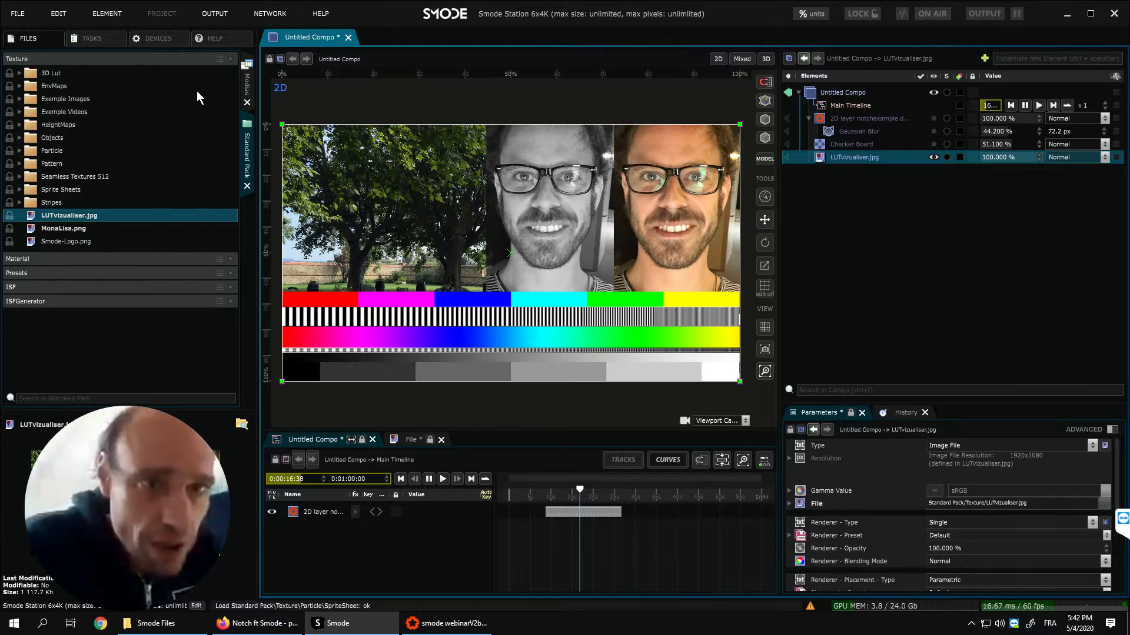
- Apply 2D mod smode_imag.dfxdll as a modifier on LUTvizualiser.jpg and set it to play standalone
click(249, 86)
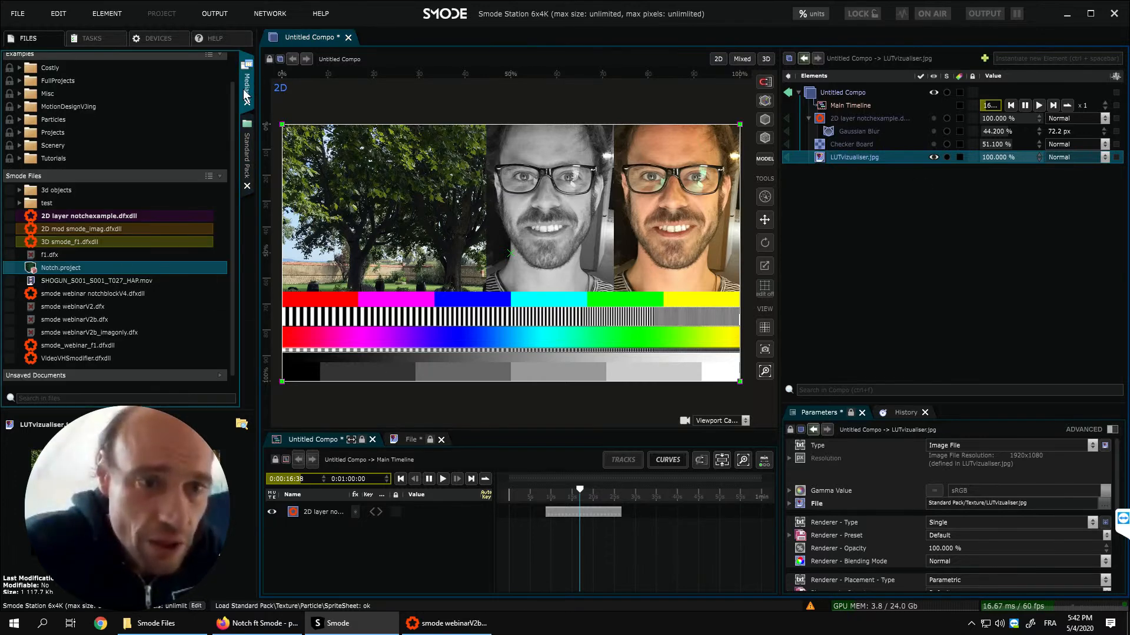
click(34, 230)
drag(30, 234, 858, 154)
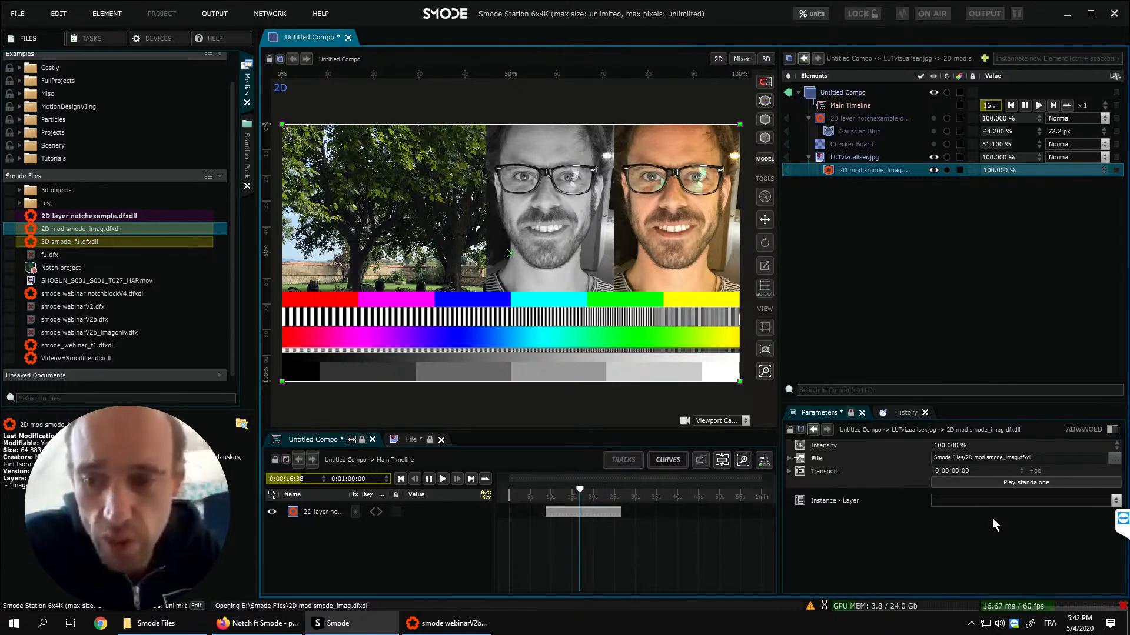
mouse_move(1124, 607)
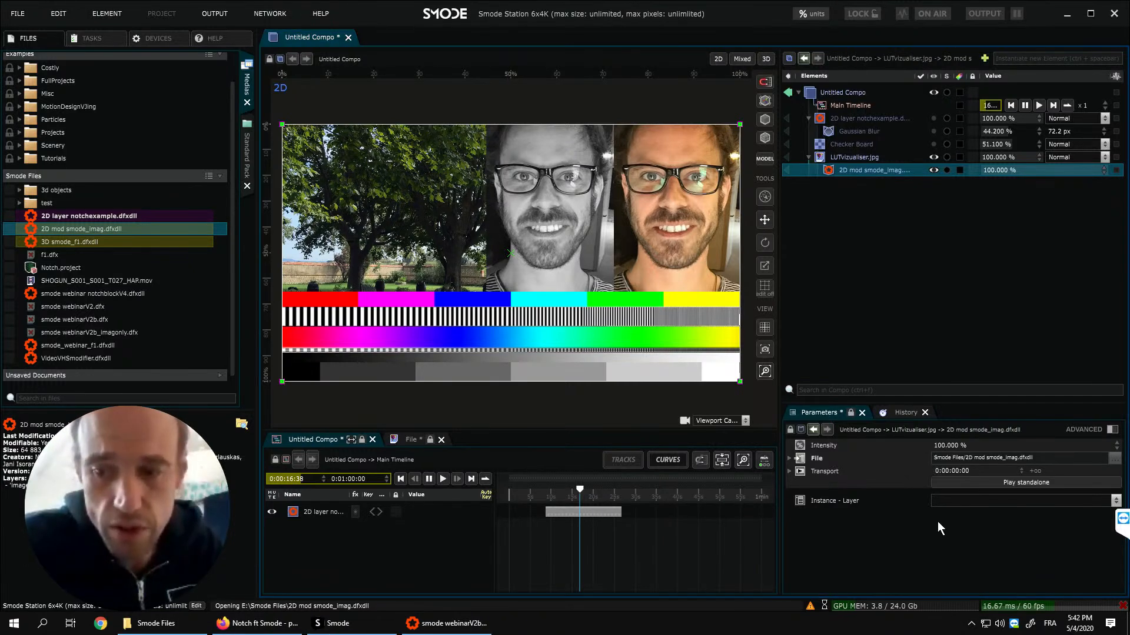
click(963, 479)
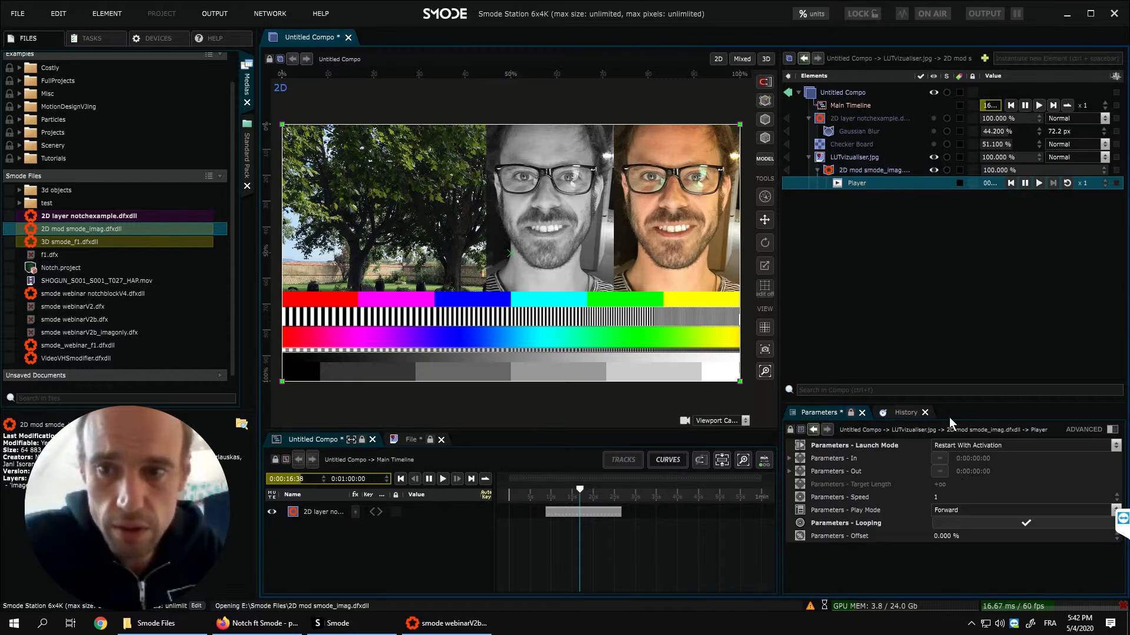
- Set the intensity of the 2D mod smode_imag.dfxdll modifier to 50 %, try a lower amount, and raise it to about 89.8 %
click(853, 172)
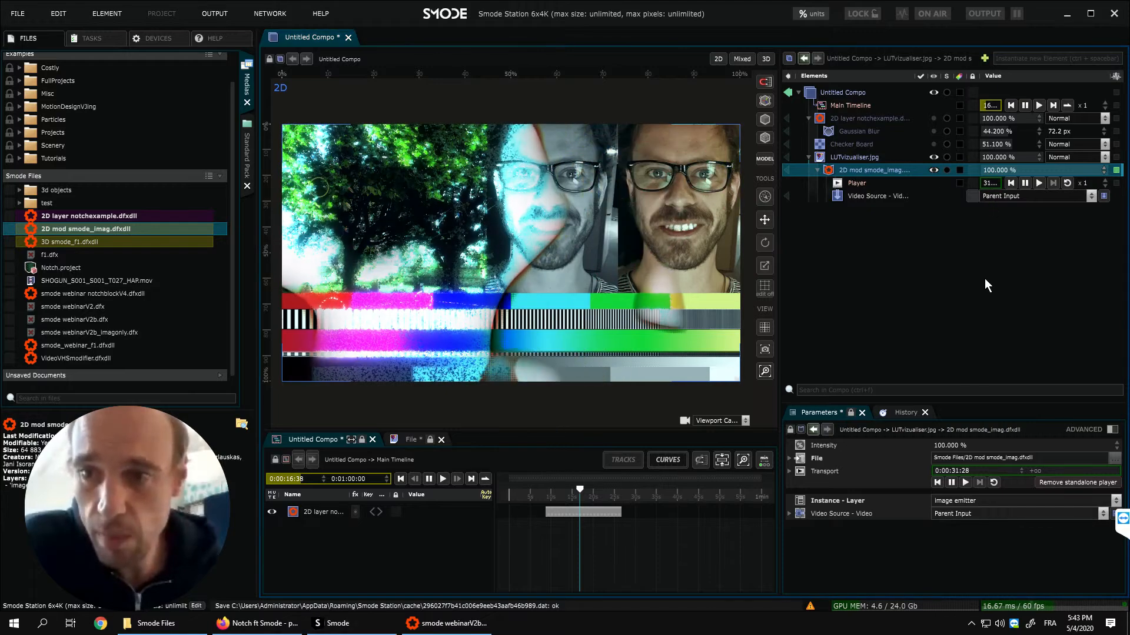
click(998, 171)
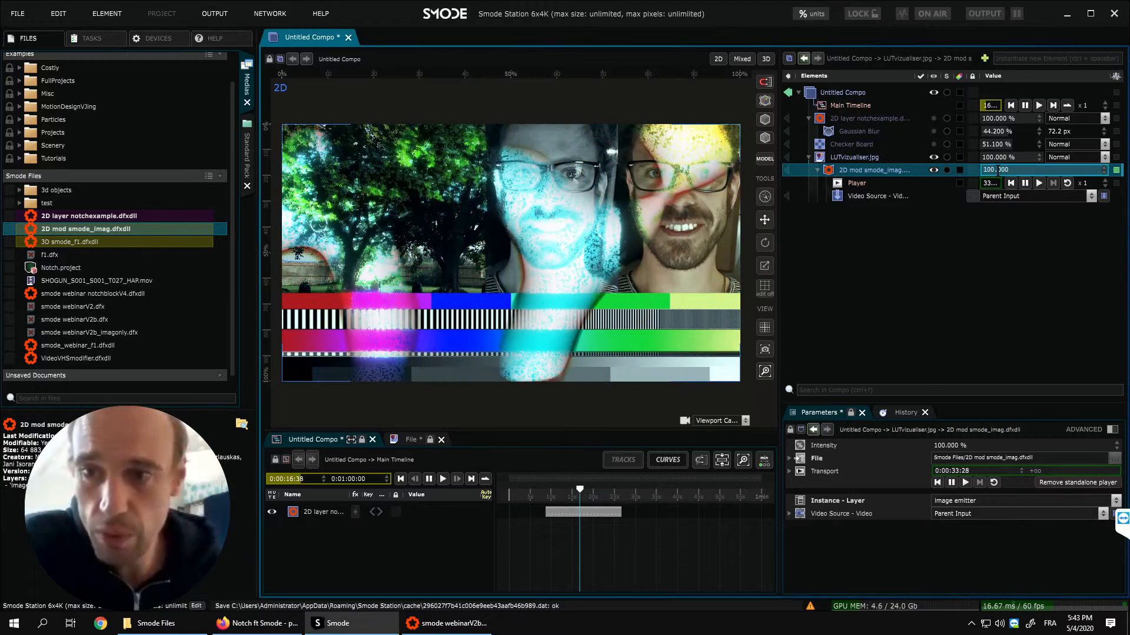
key(Return)
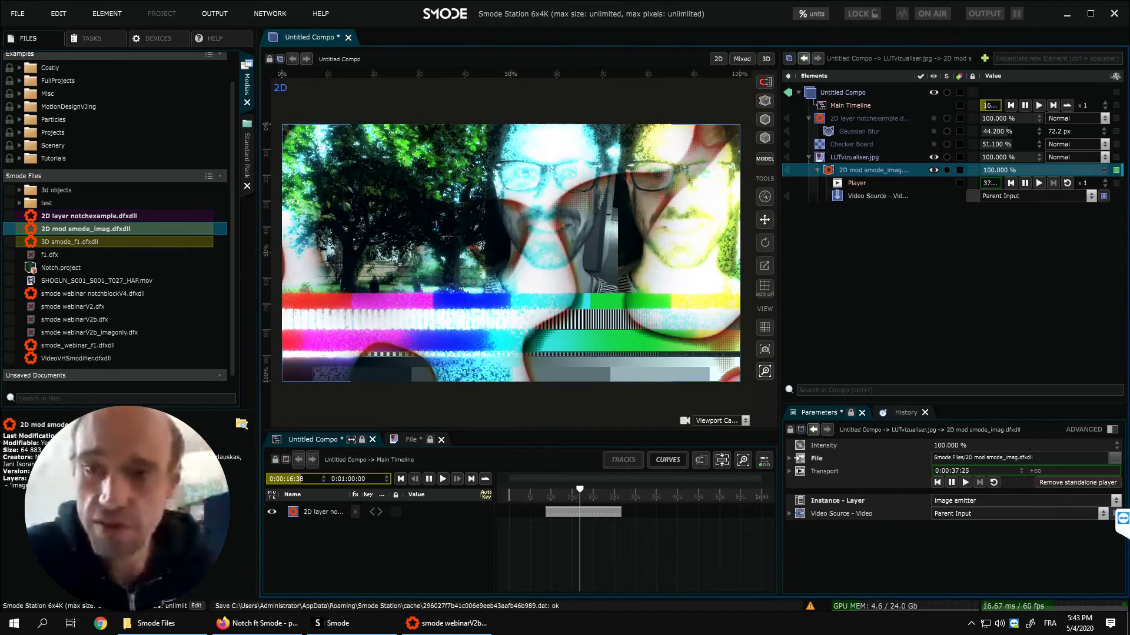
double_click(982, 171)
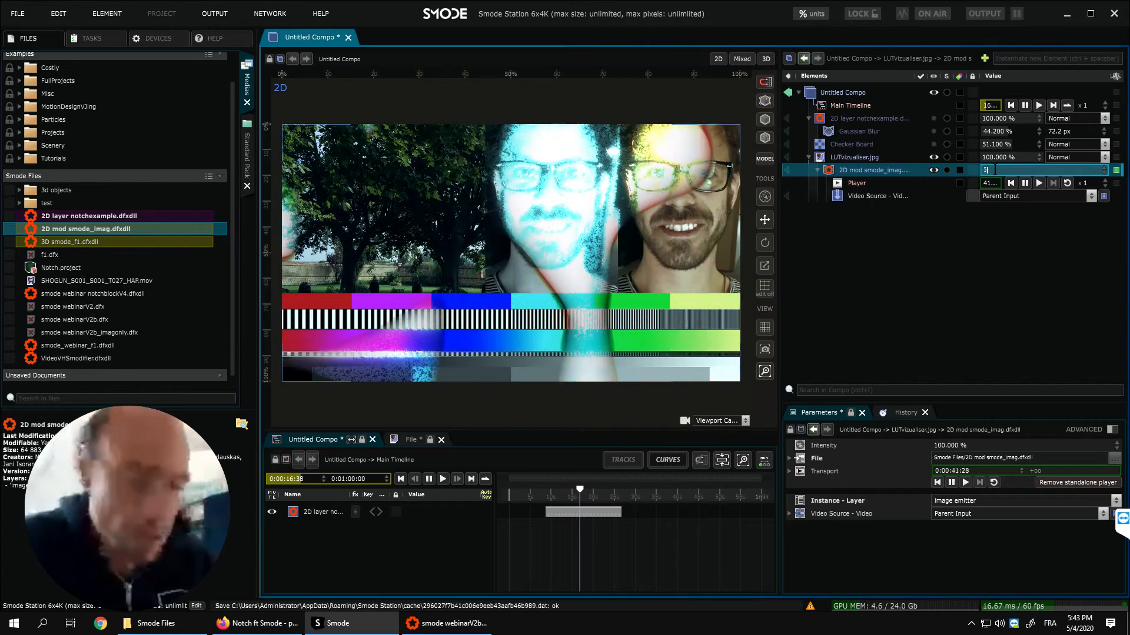
key(Return)
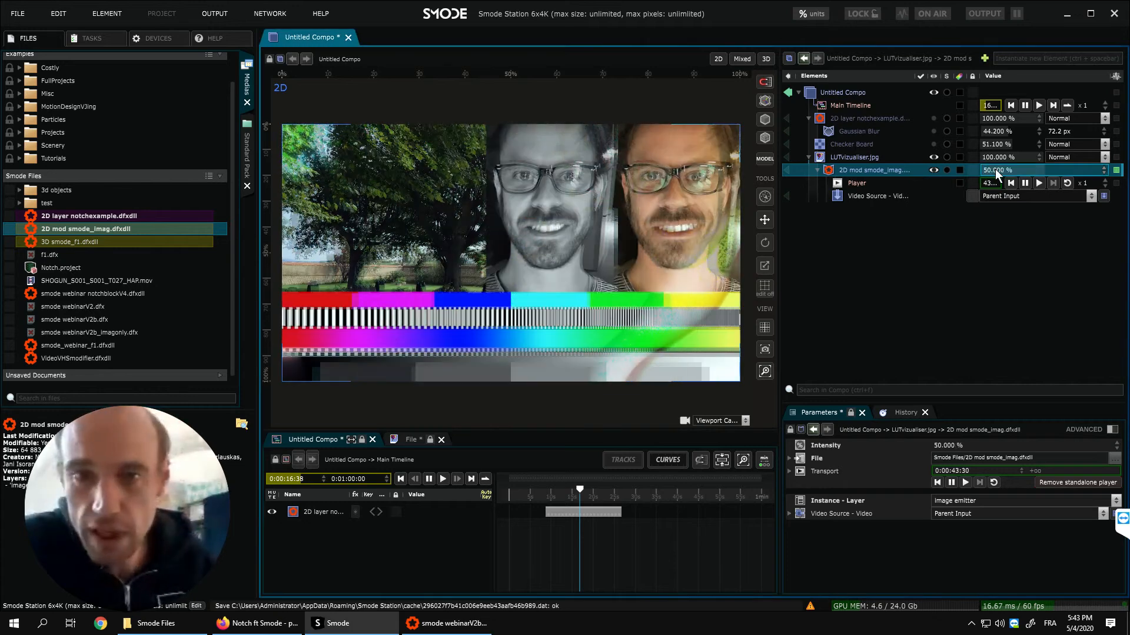
key(Return)
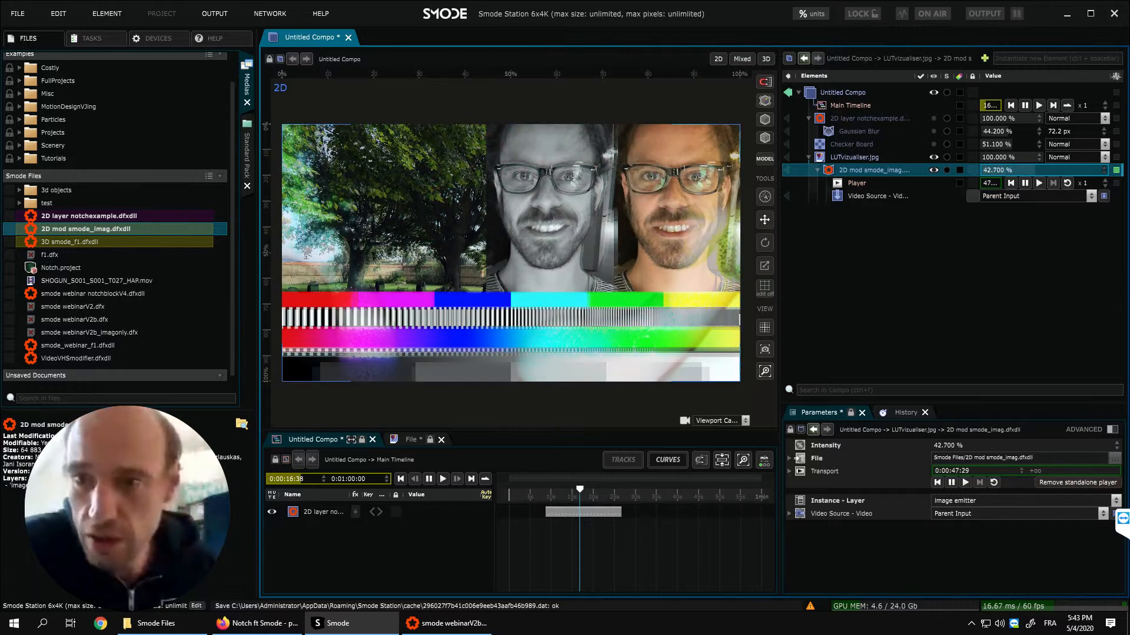
drag(1034, 170, 1067, 170)
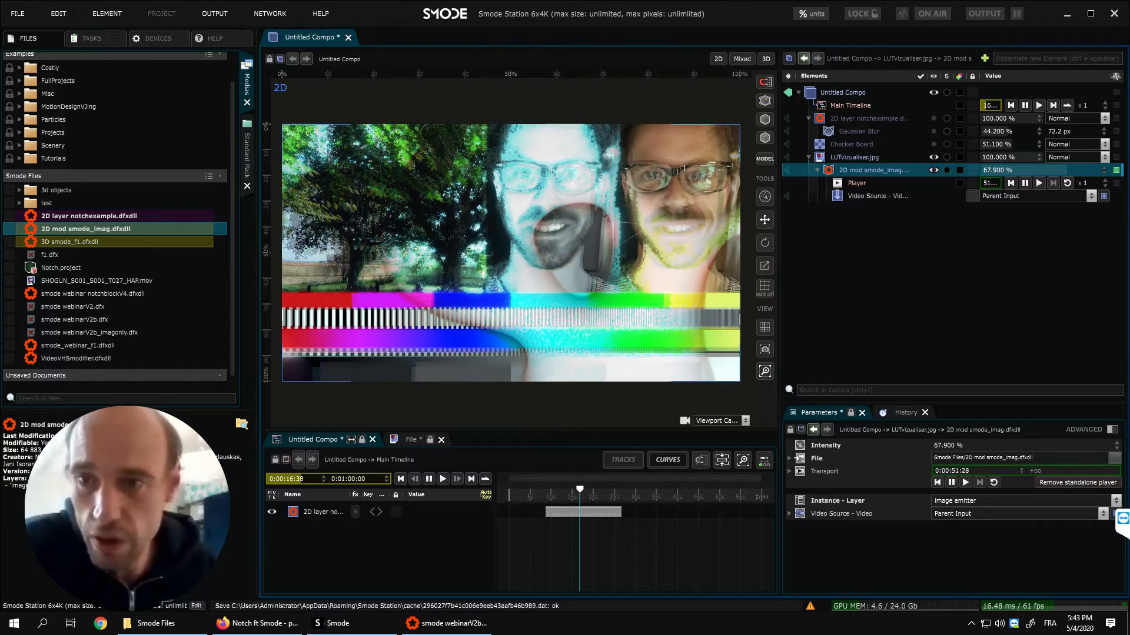
drag(1067, 170, 1095, 170)
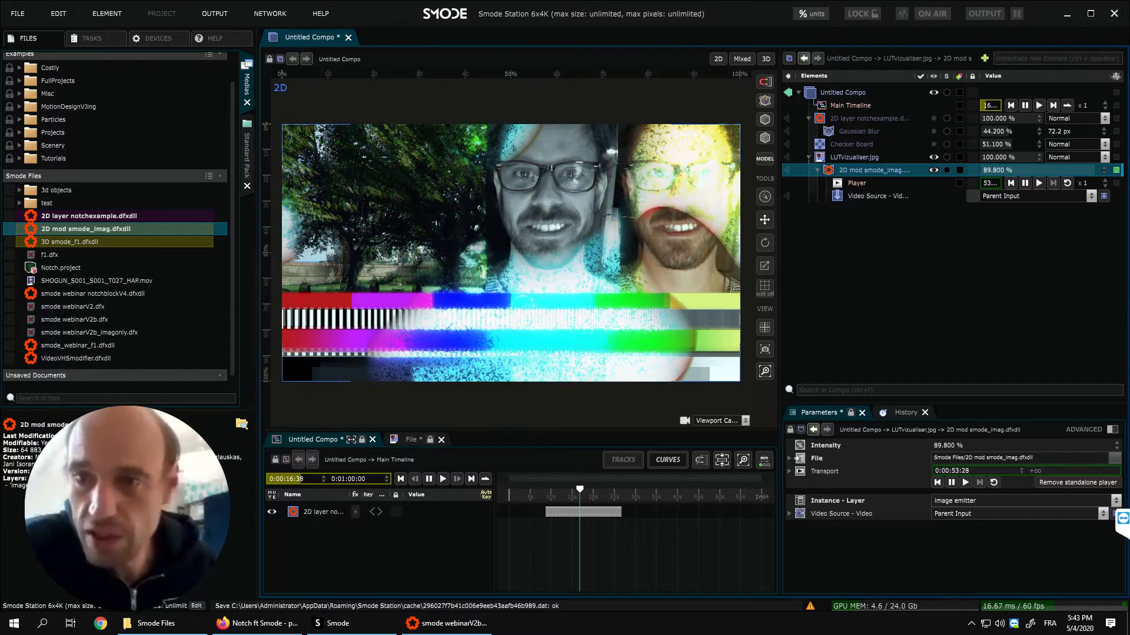
- Add a Circle Mask with a 50 px feather to the 2D mod smode_imag.dfxdll modifier and move it over the tree, about 26 % horizontally
right_click(898, 167)
mouse_move(834, 209)
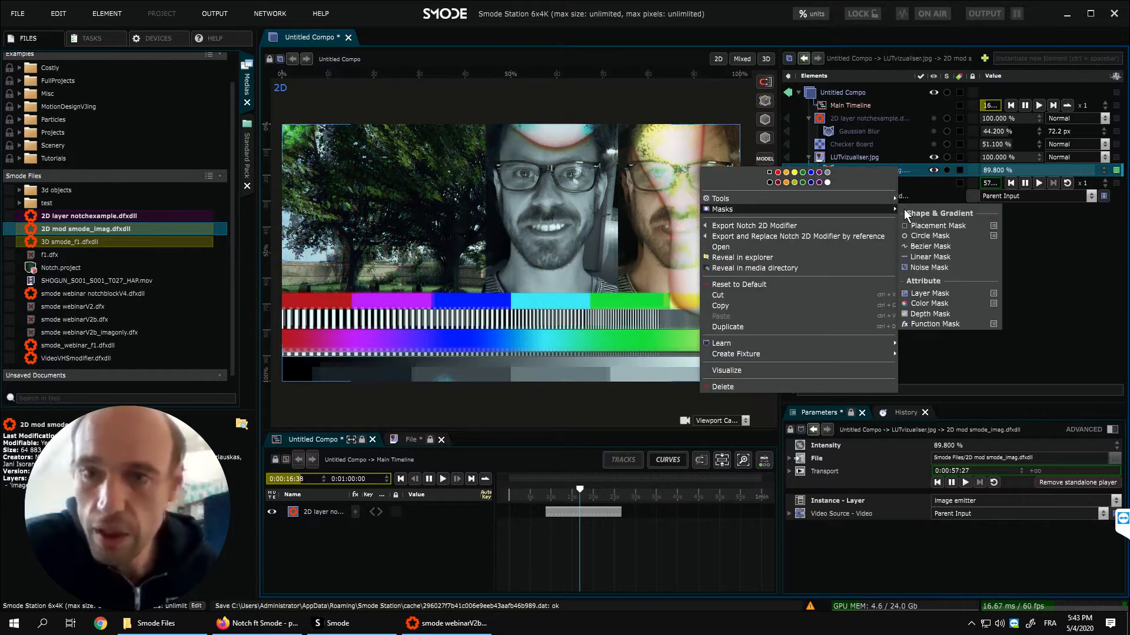
click(931, 238)
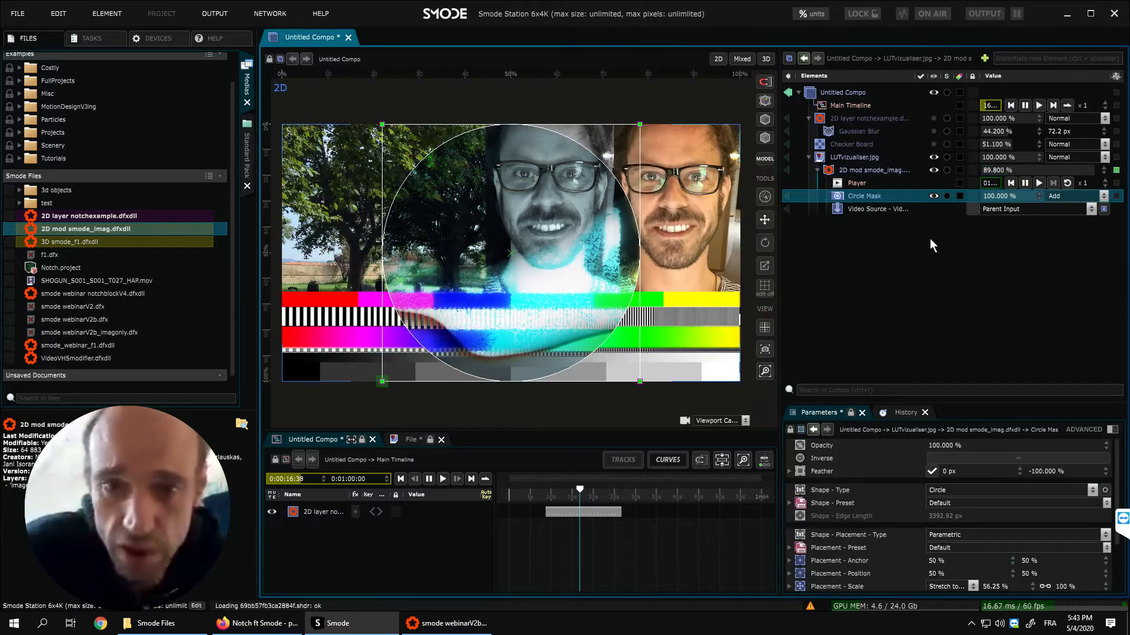
double_click(950, 470)
text(50)
key(Return)
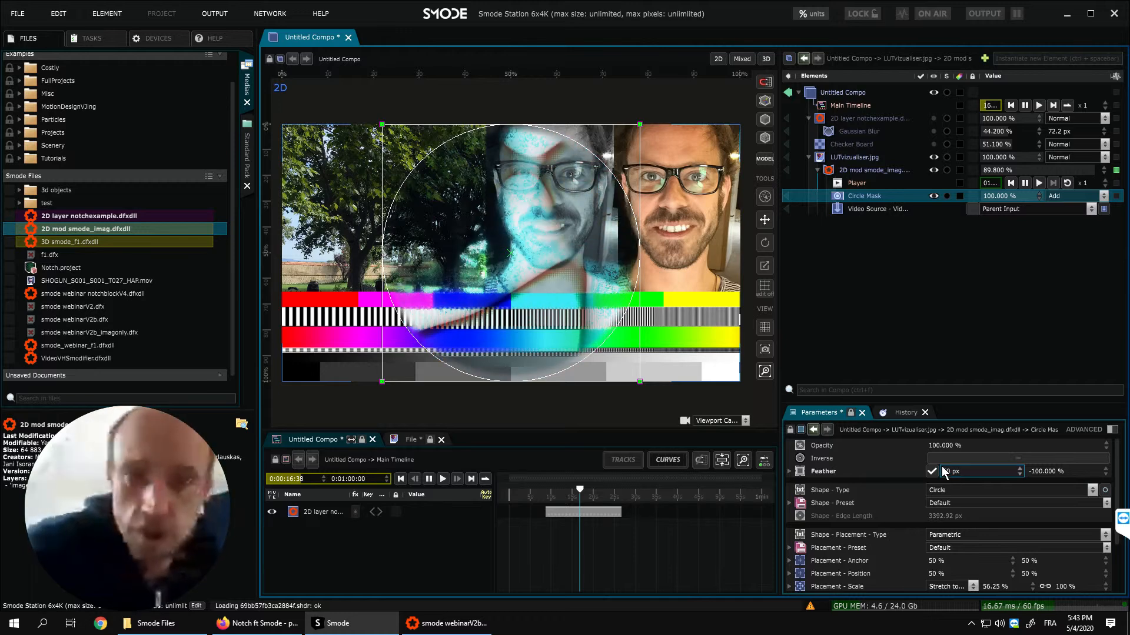
drag(511, 220, 403, 224)
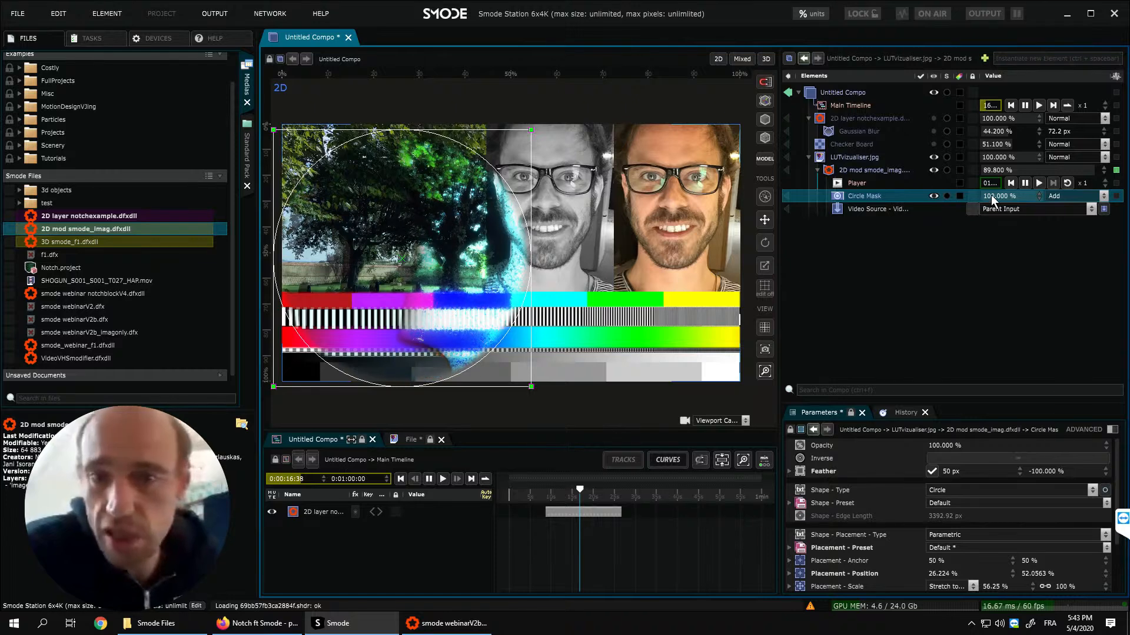
- Add a Bezier Mask with a 50 px feather to the same modifier and widen its shape by moving the lower-right and upper-left points outward
right_click(859, 167)
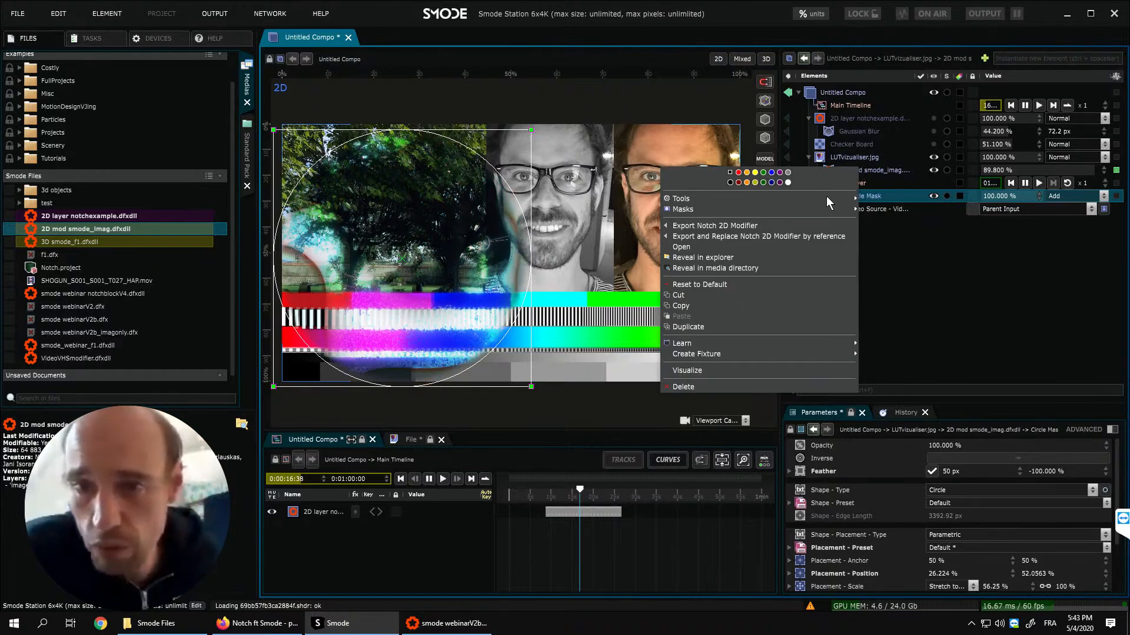
mouse_move(818, 207)
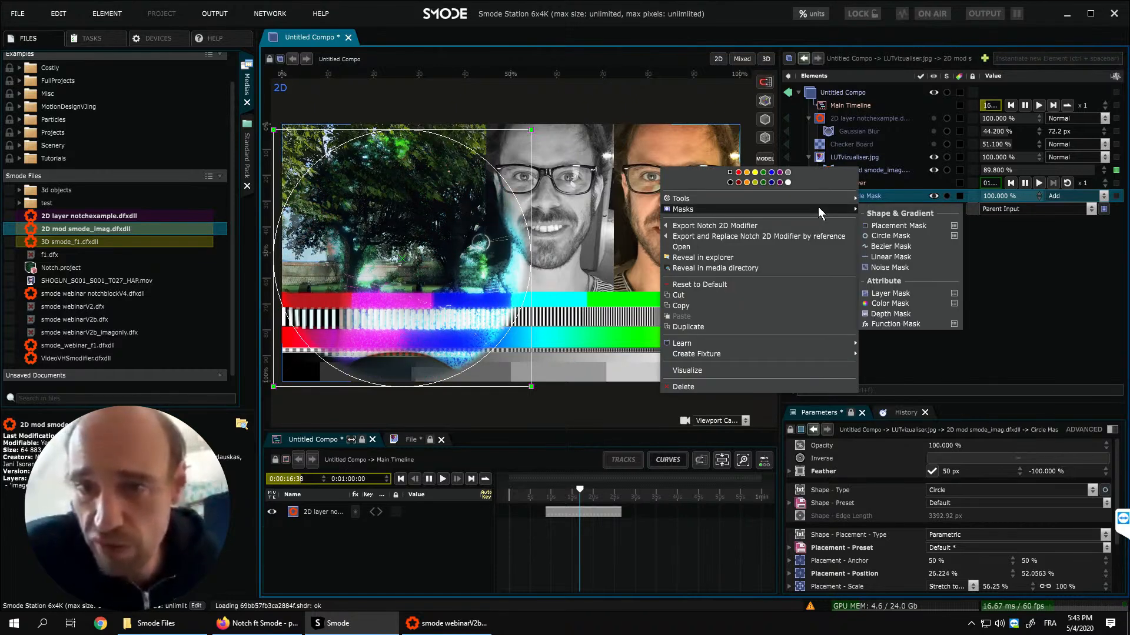
click(899, 246)
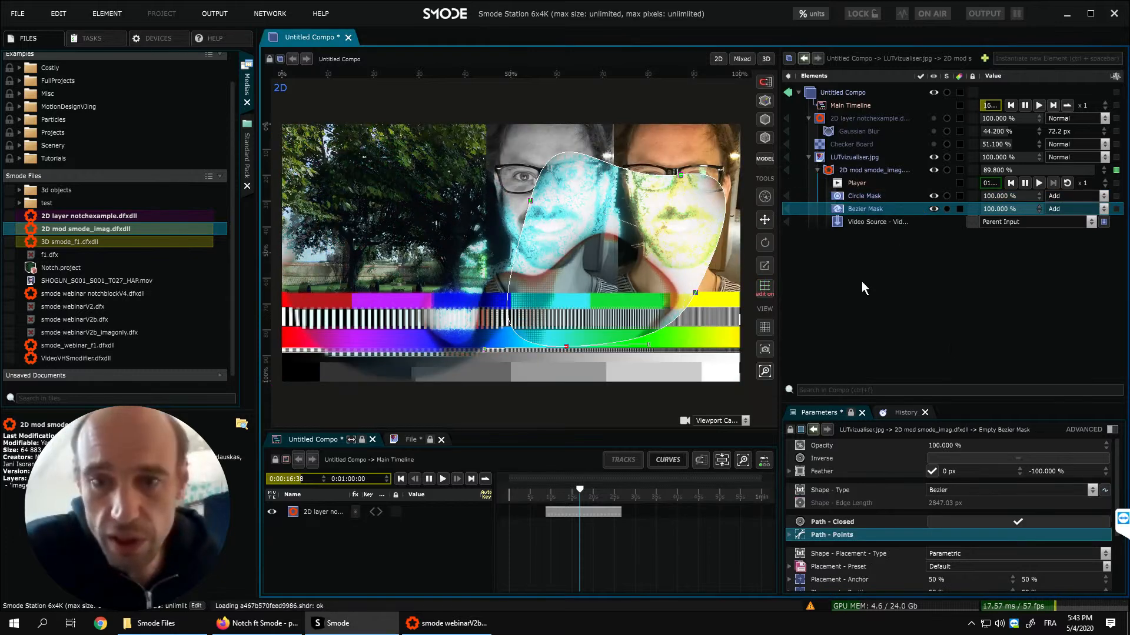
double_click(983, 470)
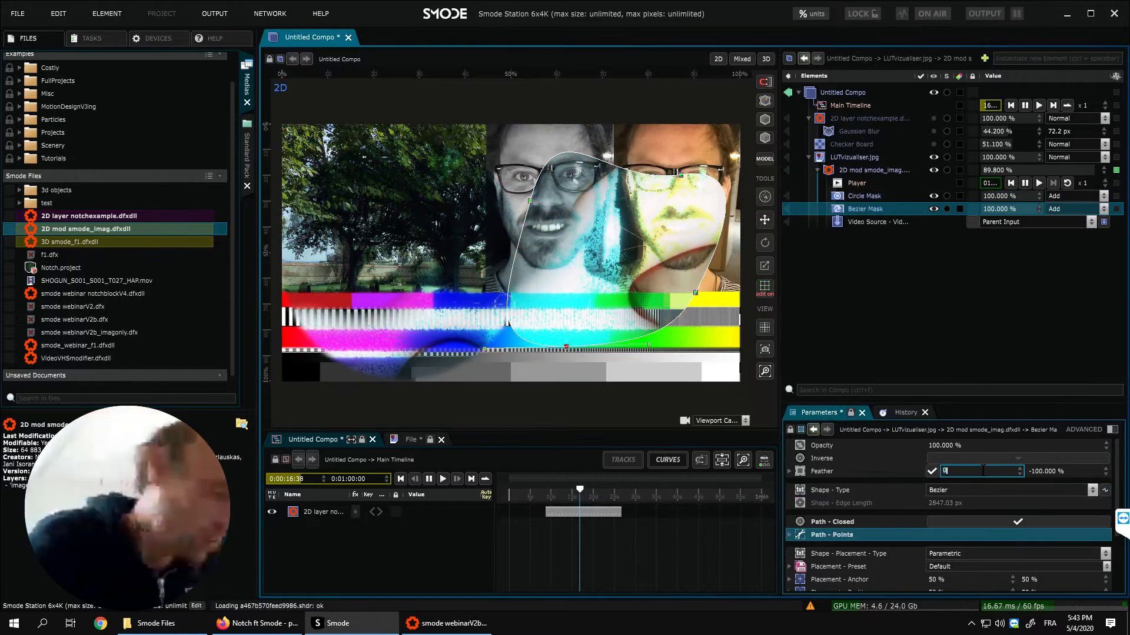
text(50)
key(Return)
drag(694, 293, 719, 359)
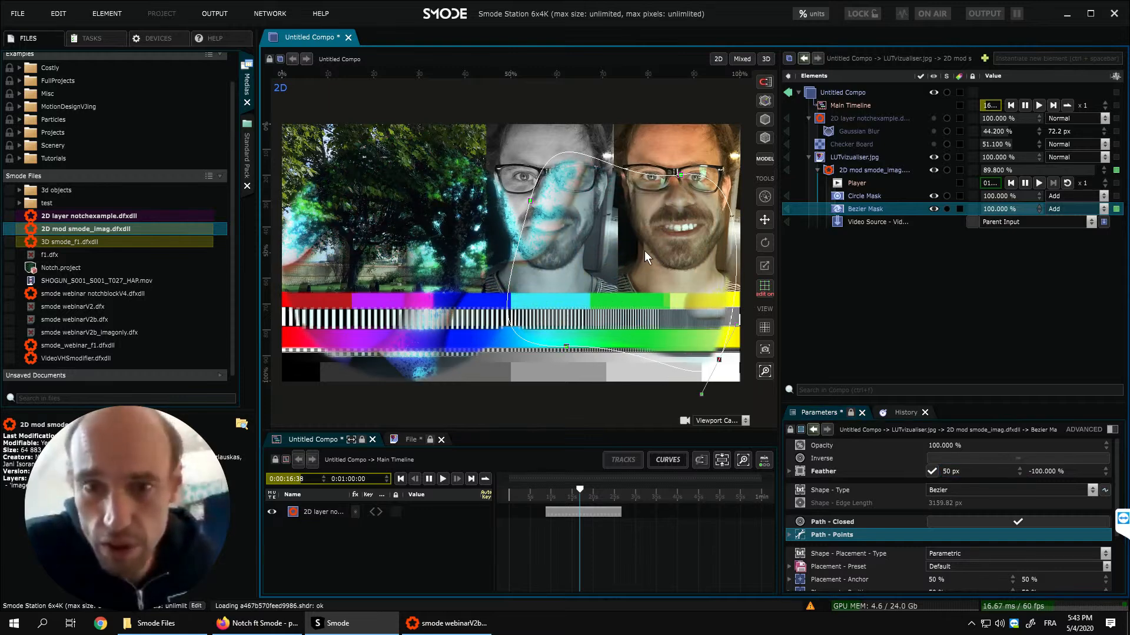
drag(530, 201, 458, 213)
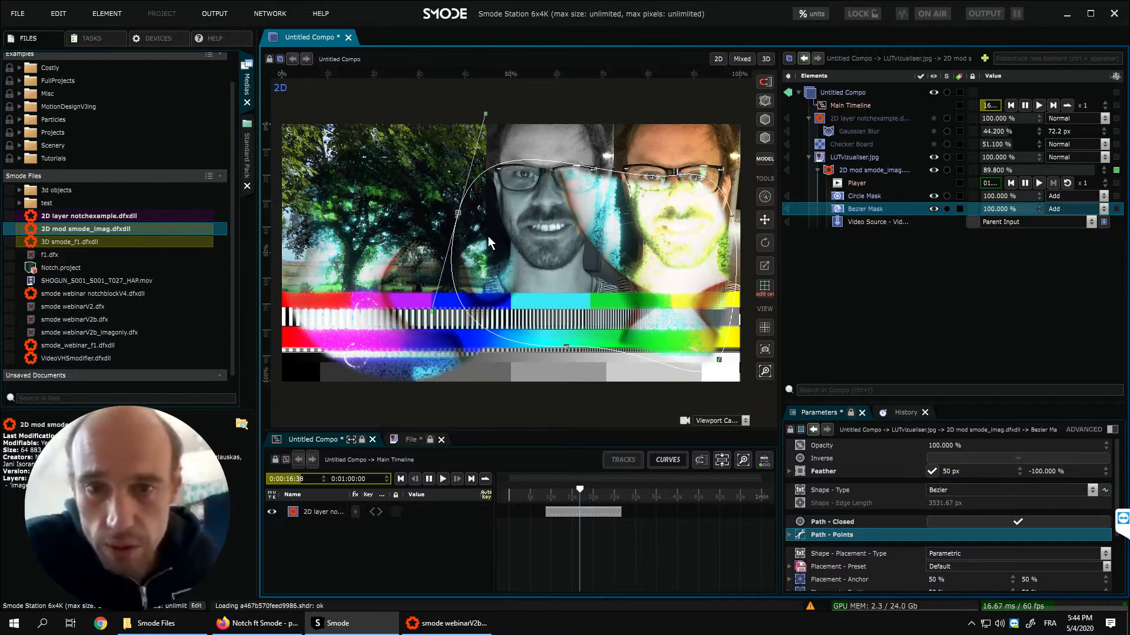
- Add a Polar Coordinates distort modifier to LUTvizualiser.jpg and reorder it before the 2D mod smode_imag.dfxdll modifier
right_click(855, 159)
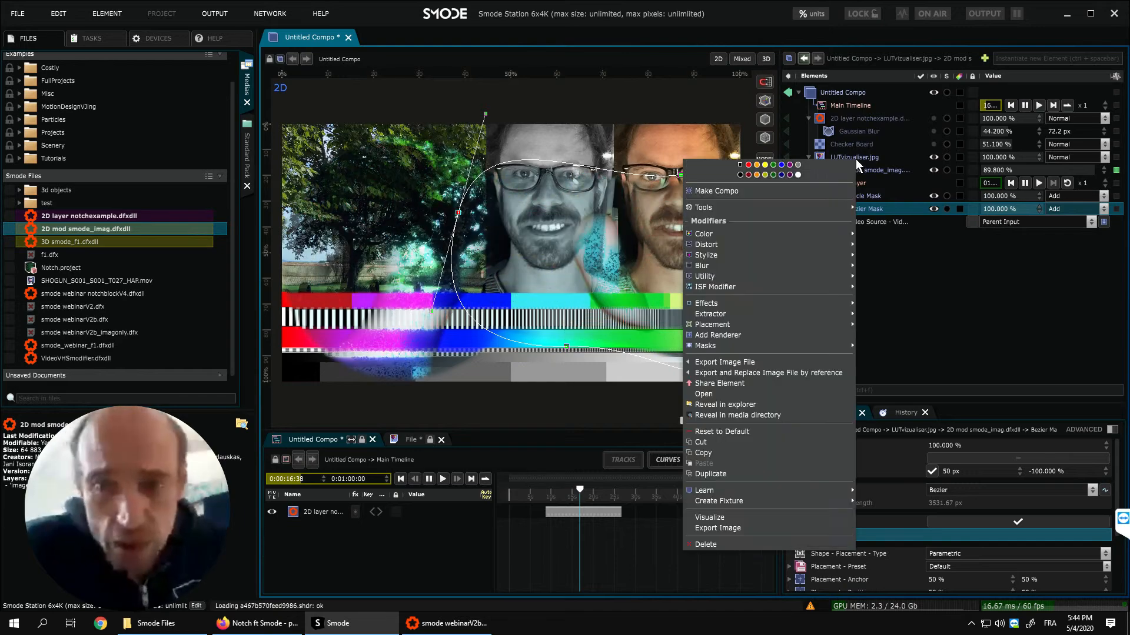
mouse_move(756, 241)
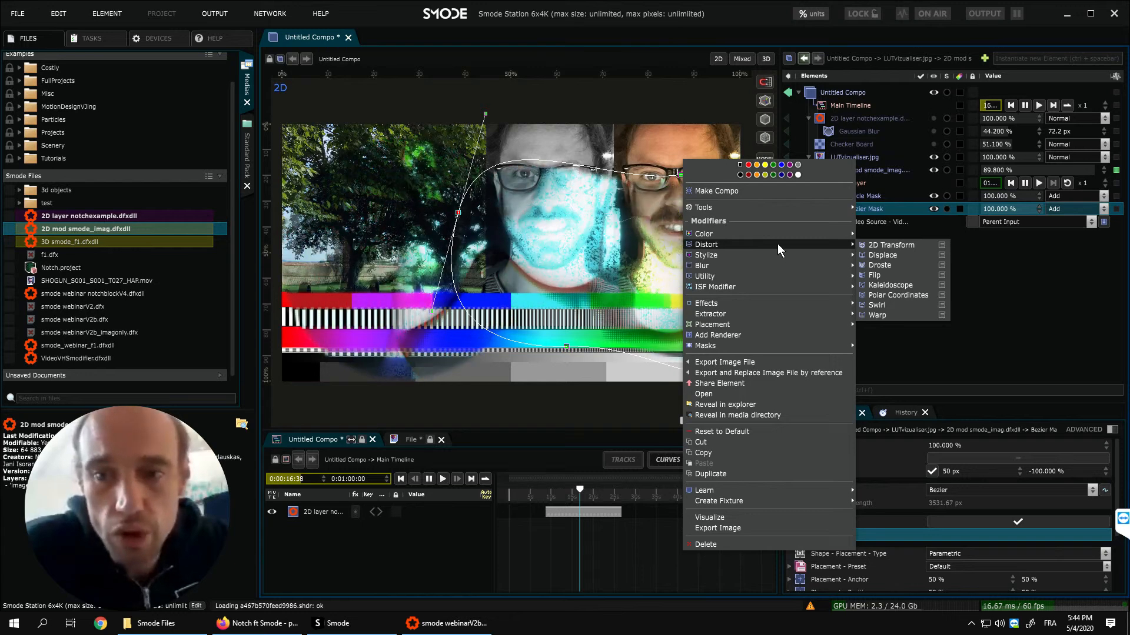
click(892, 295)
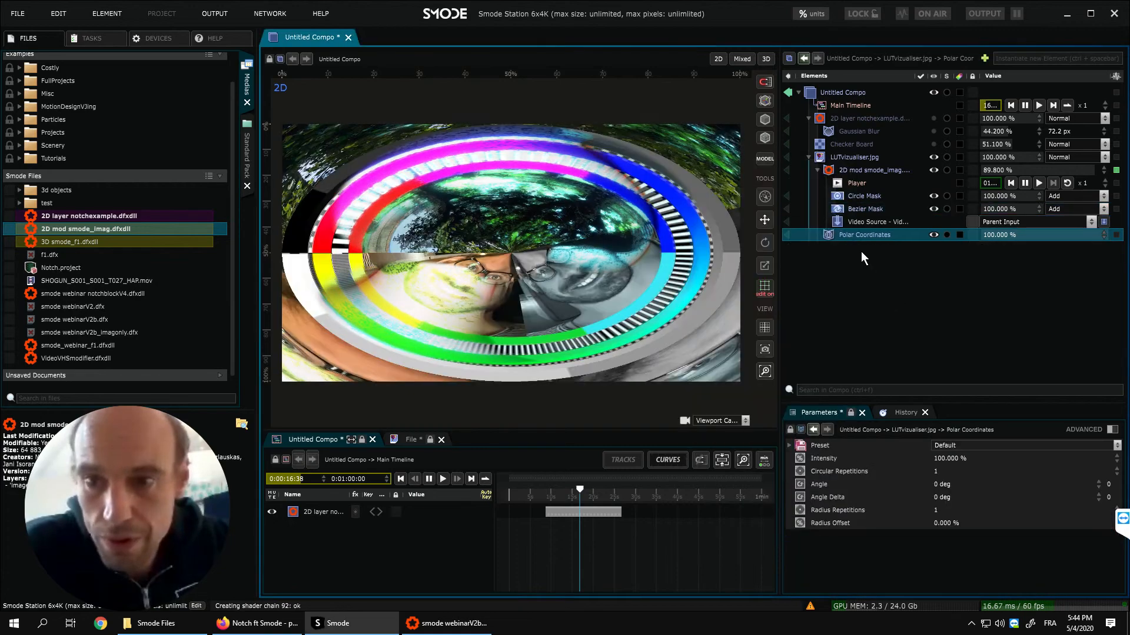
drag(835, 235, 863, 165)
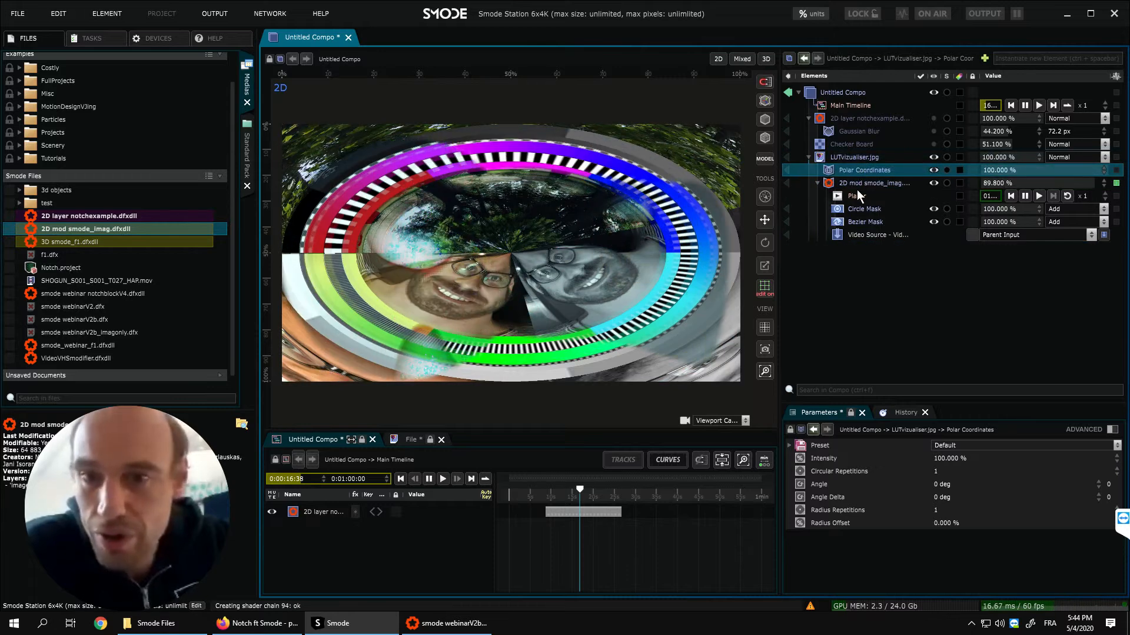
- Add a Vibrance colour modifier to LUTvizualiser.jpg and set its vibrance to 100 %
click(863, 184)
right_click(869, 153)
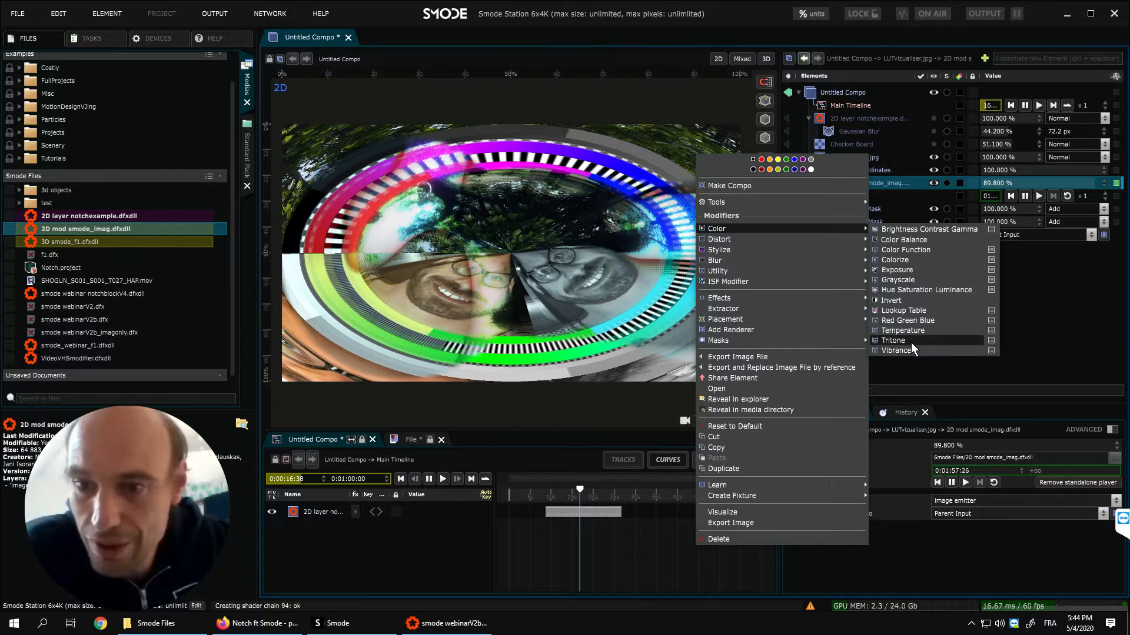
click(909, 348)
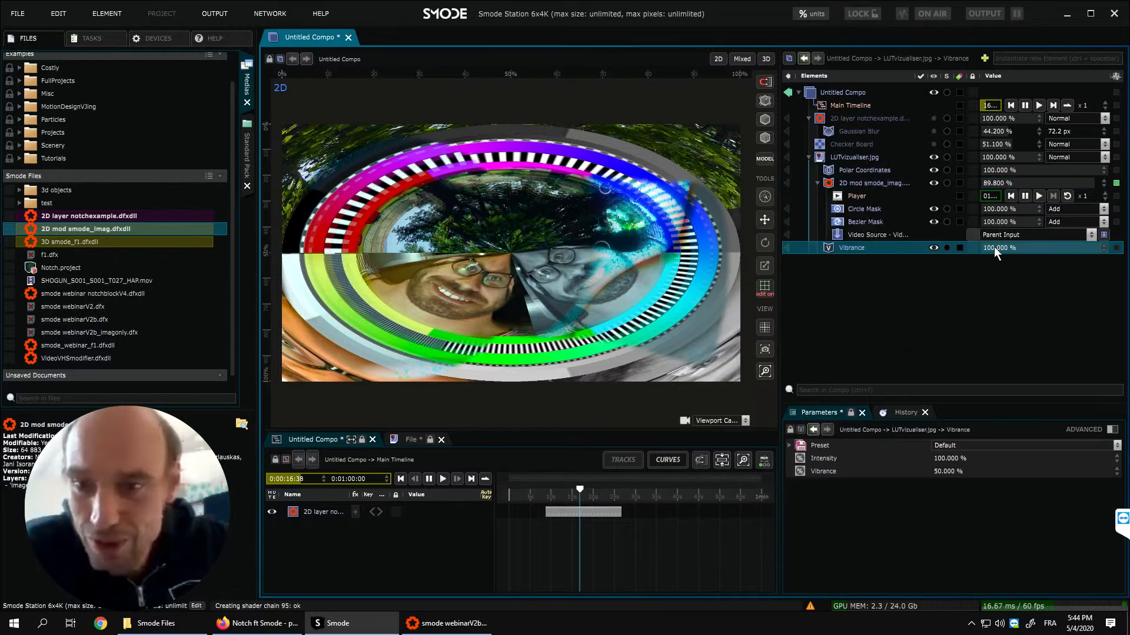
drag(948, 473, 932, 28)
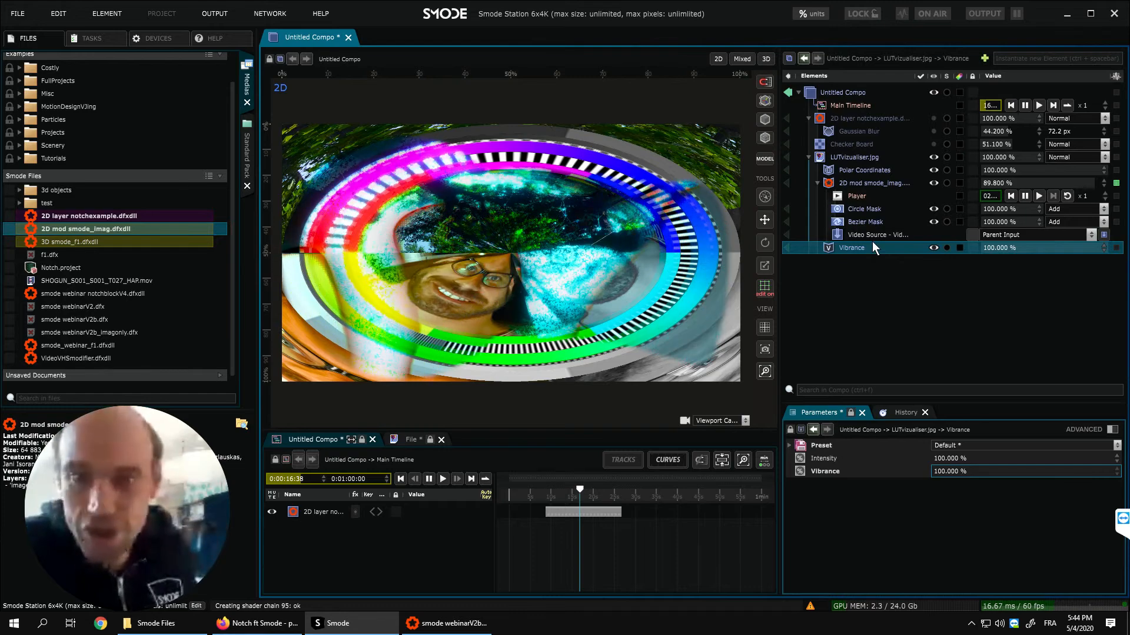
- Add the Bad TV glitch effect as an ISF modifier on LUTvizualiser.jpg
right_click(853, 154)
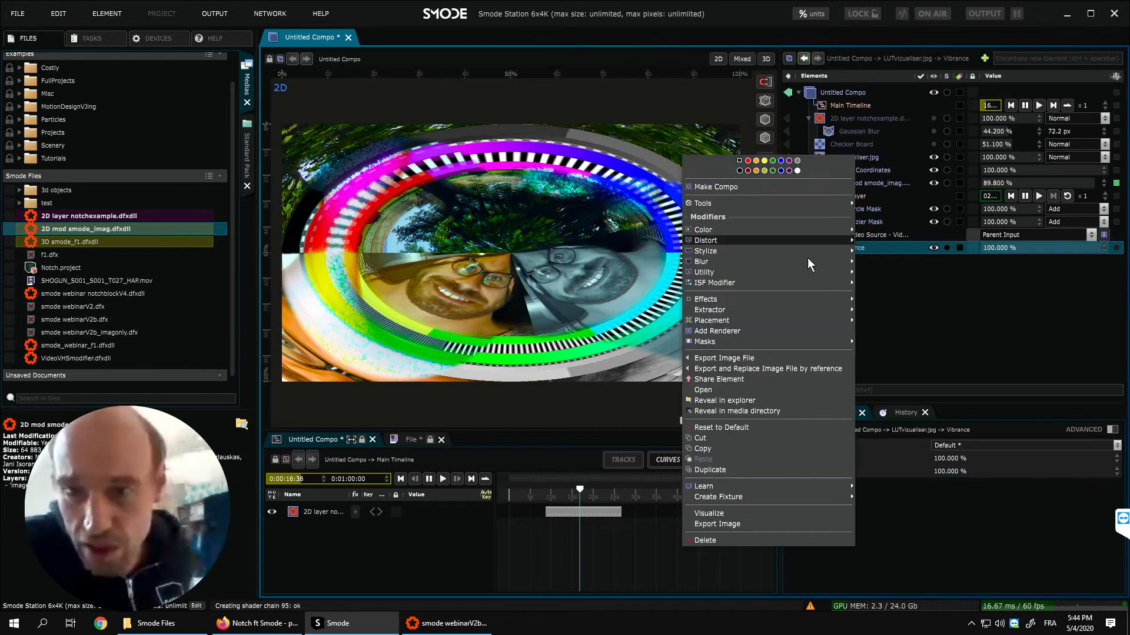
mouse_move(778, 285)
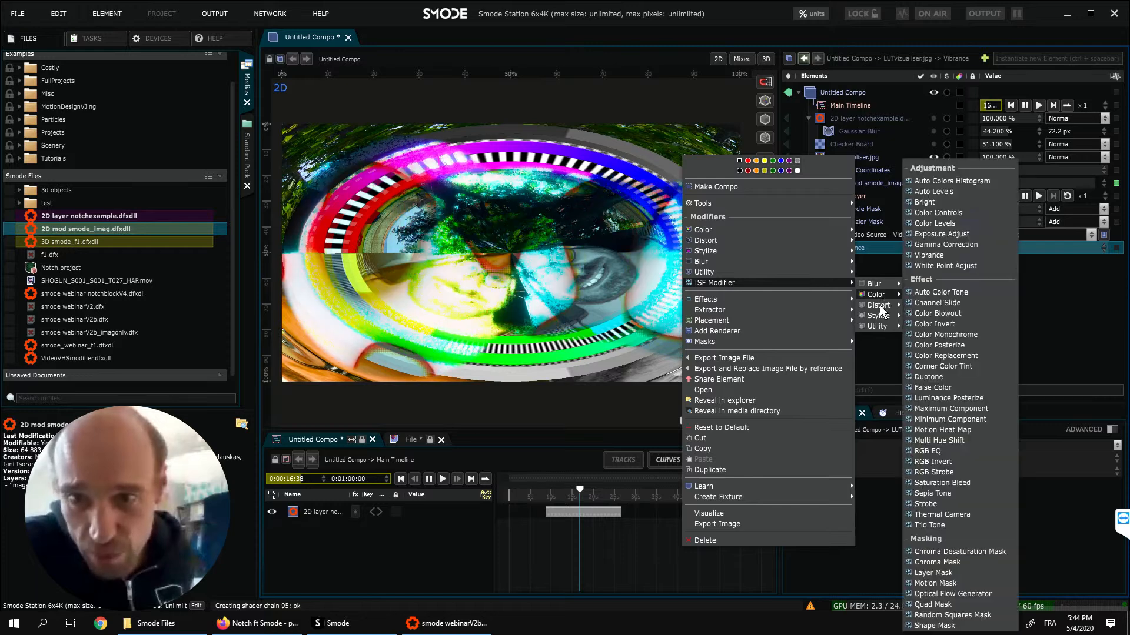
mouse_move(878, 317)
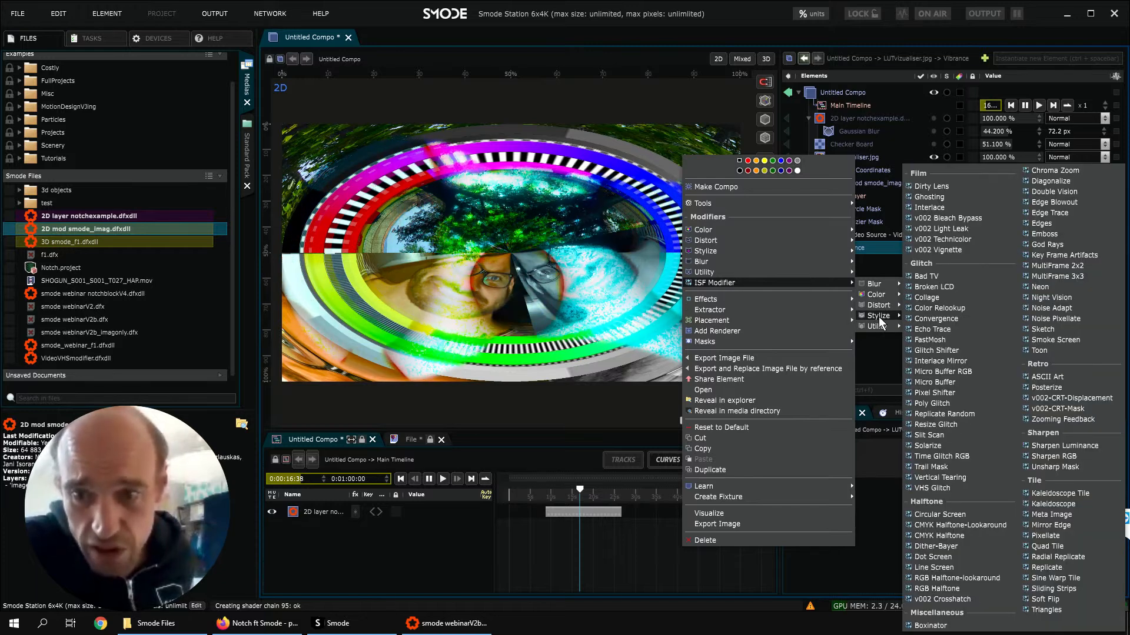
click(937, 277)
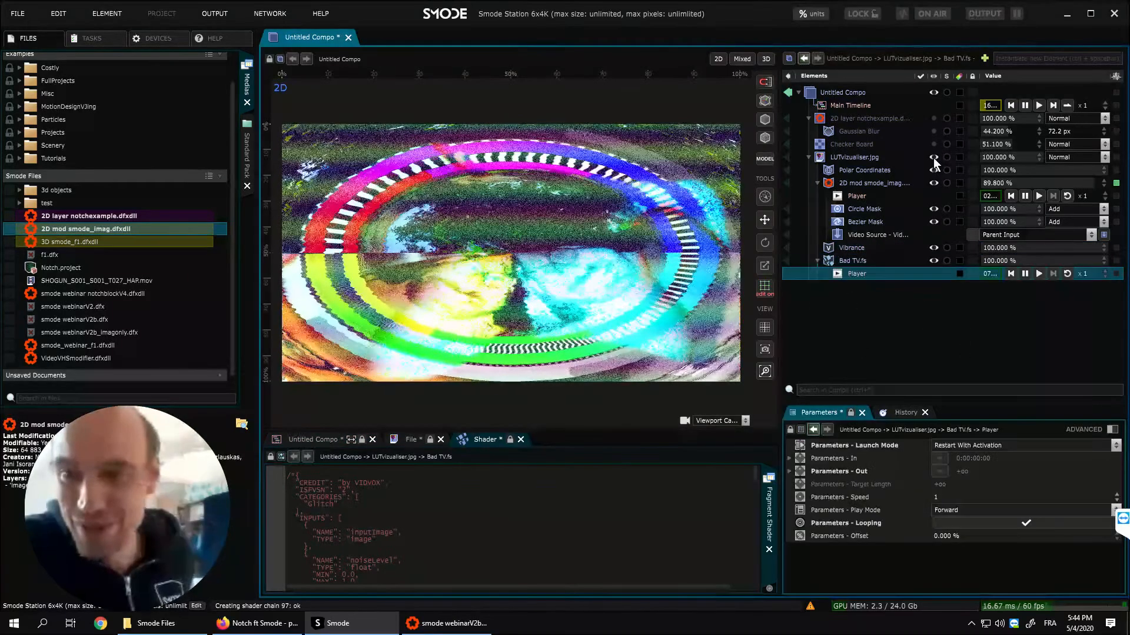
- Hide and collapse the LUTvizualiser.jpg layer, and reference 3D smode_f1.dfxdll in the compo as a 3D layer
click(933, 158)
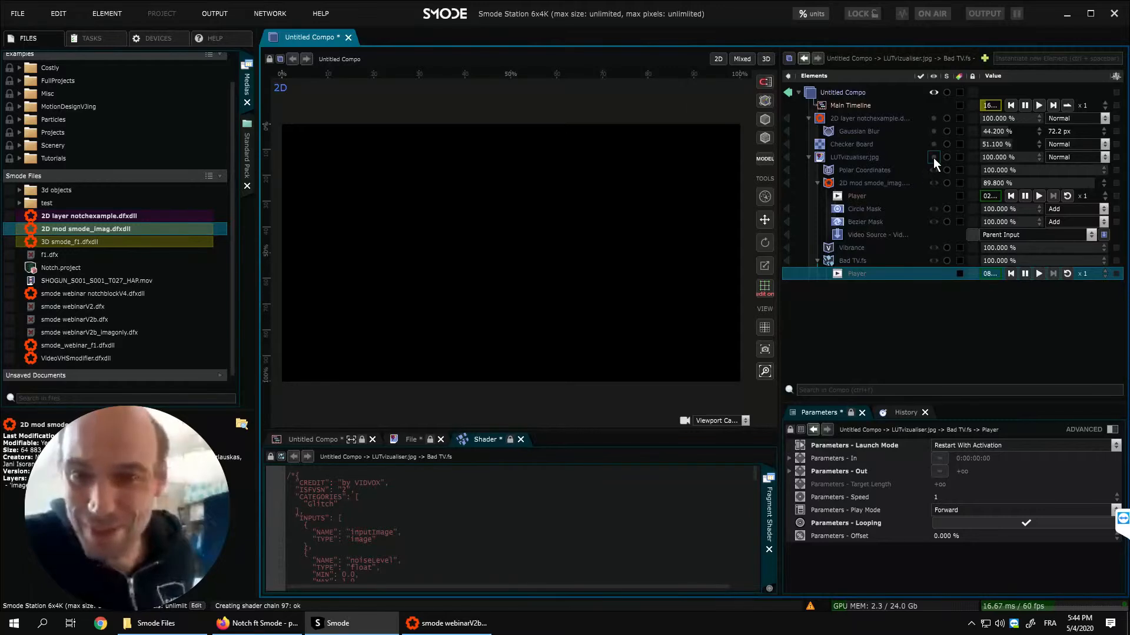
click(804, 156)
click(807, 157)
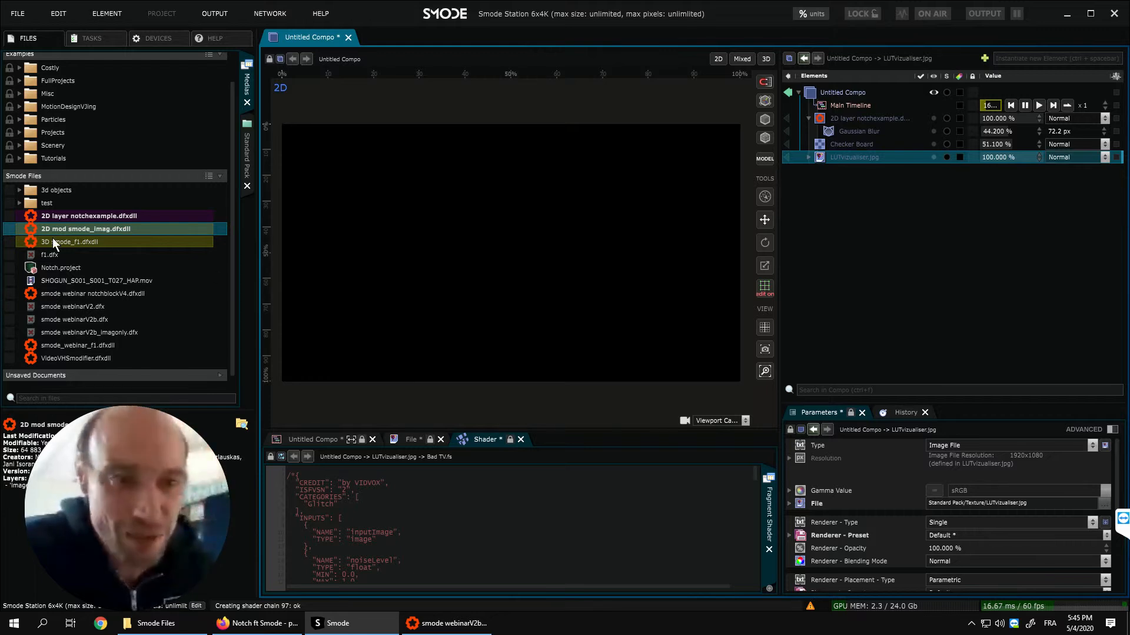
drag(34, 242, 838, 90)
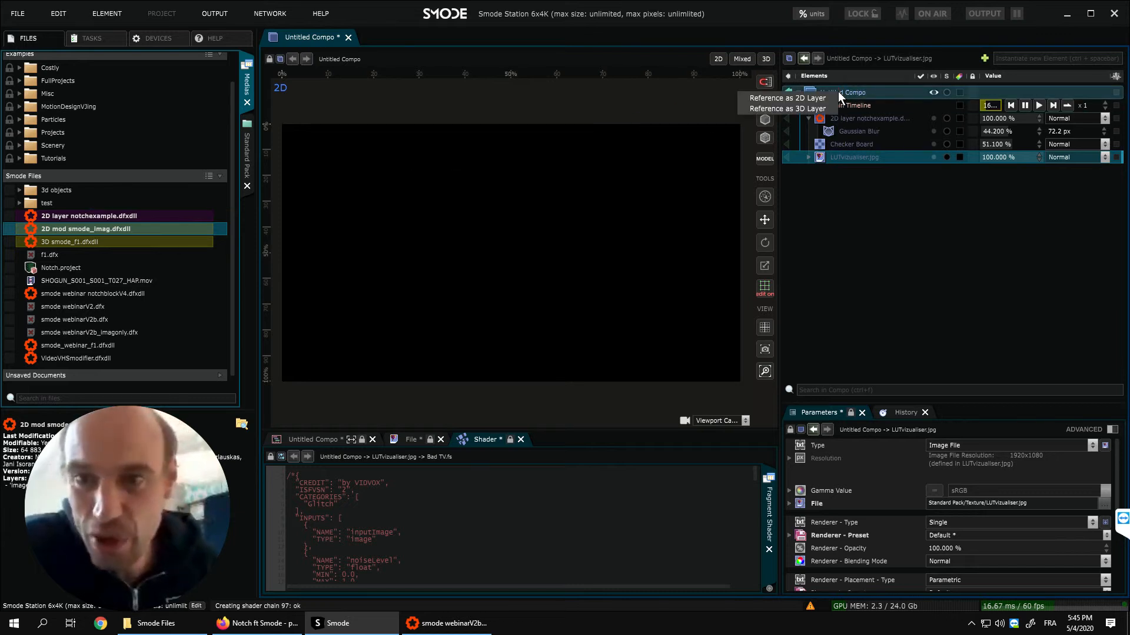
click(806, 108)
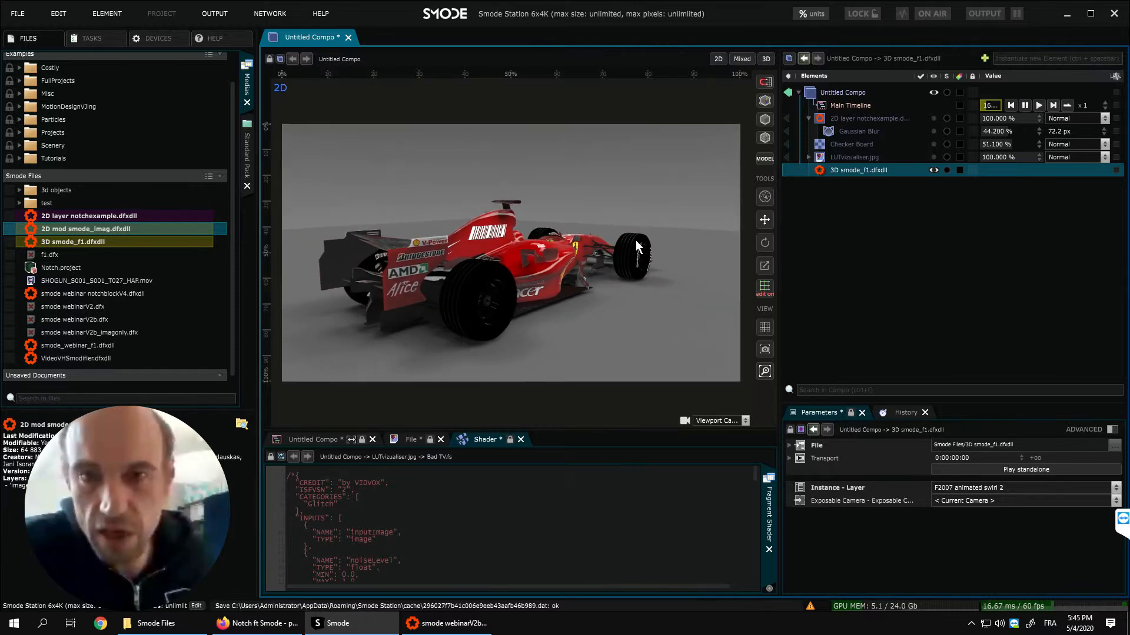
- View the Formula 1 car layer in 3D from farther away and split the viewport into top, right, front and perspective views
click(766, 59)
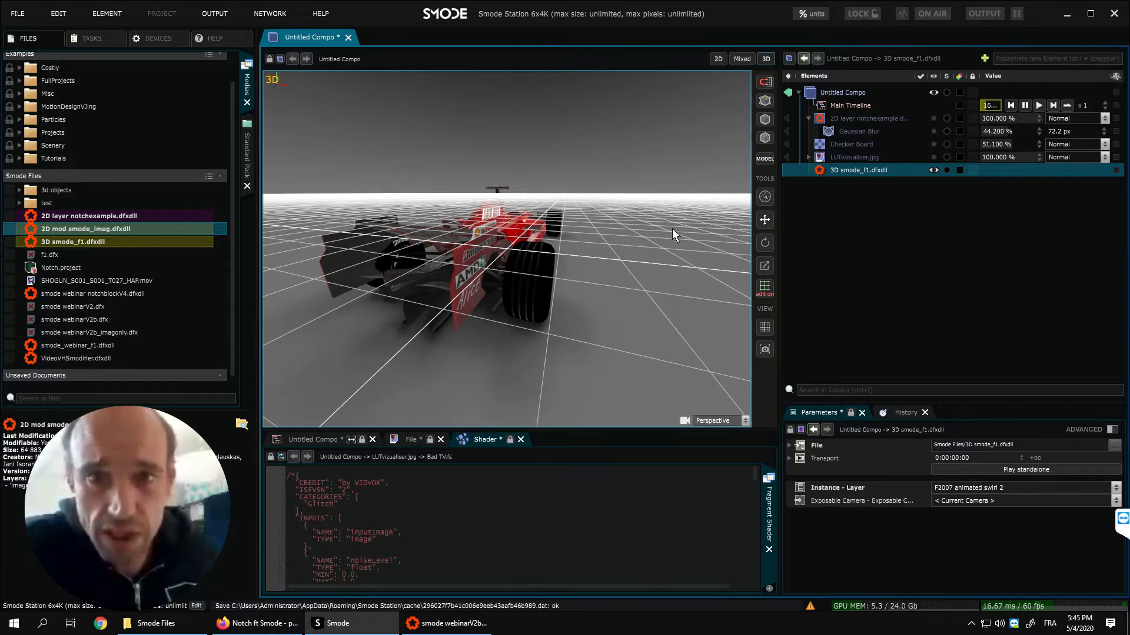
scroll(521, 283, down, 5)
middle_drag(540, 305, 453, 334)
double_click(606, 255)
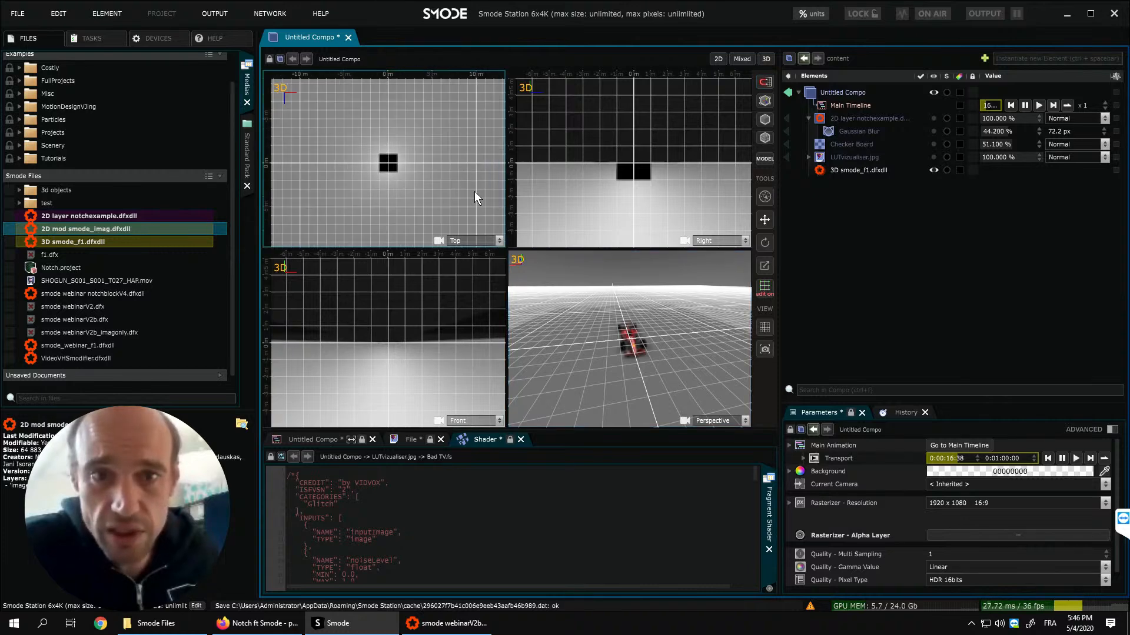
- Return from the four-view layout to a single 2D view of the compo showing the car
double_click(578, 305)
middle_drag(541, 295, 722, 73)
click(718, 59)
middle_drag(500, 266, 436, 256)
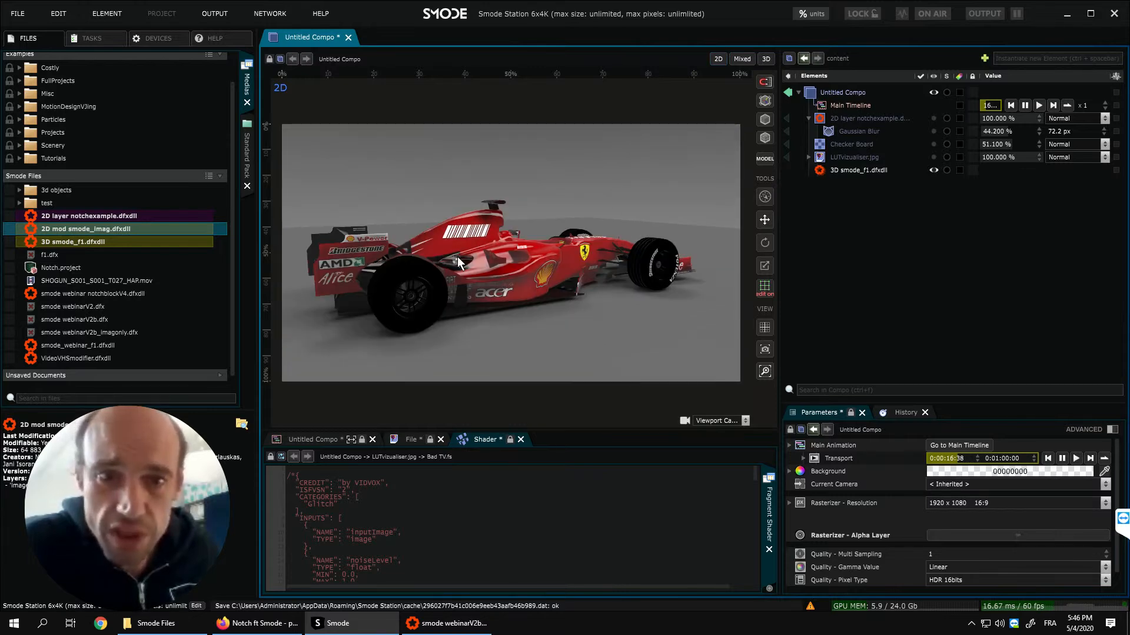
- Add a Stereoscopic Camera to the compo and orbit it to look down on the car from behind
right_click(831, 189)
mouse_move(805, 205)
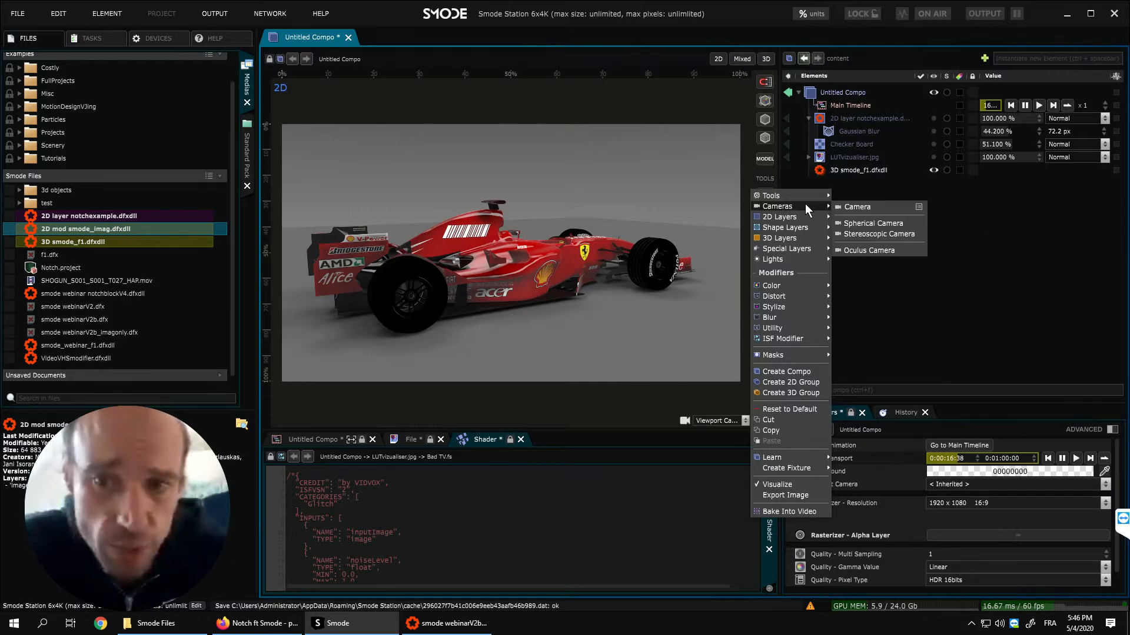
click(869, 234)
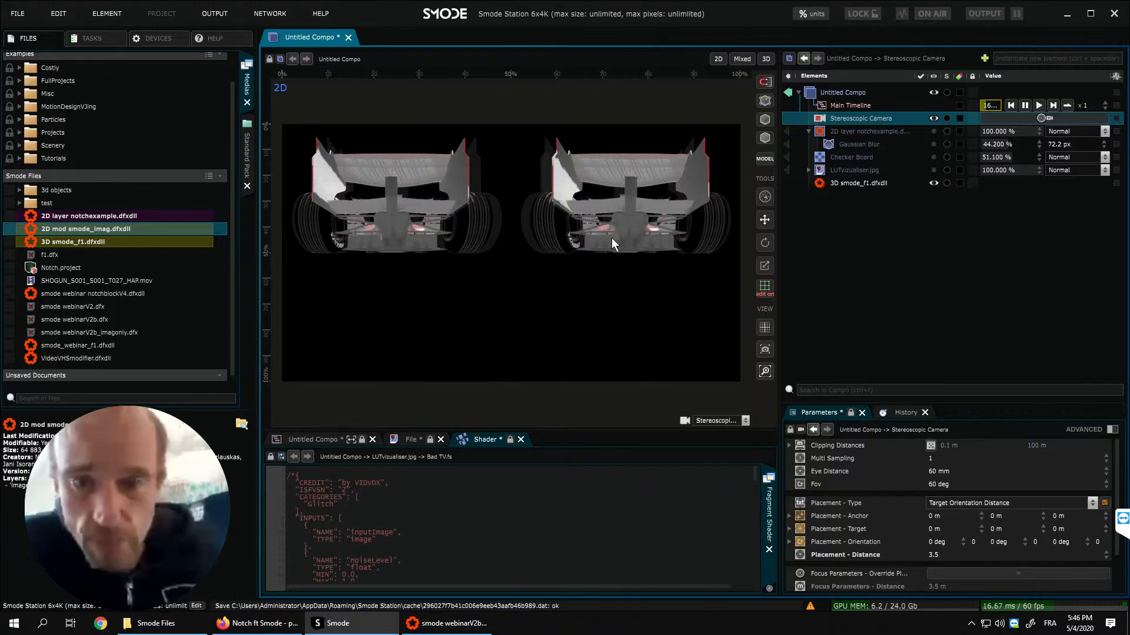
drag(595, 224, 571, 316)
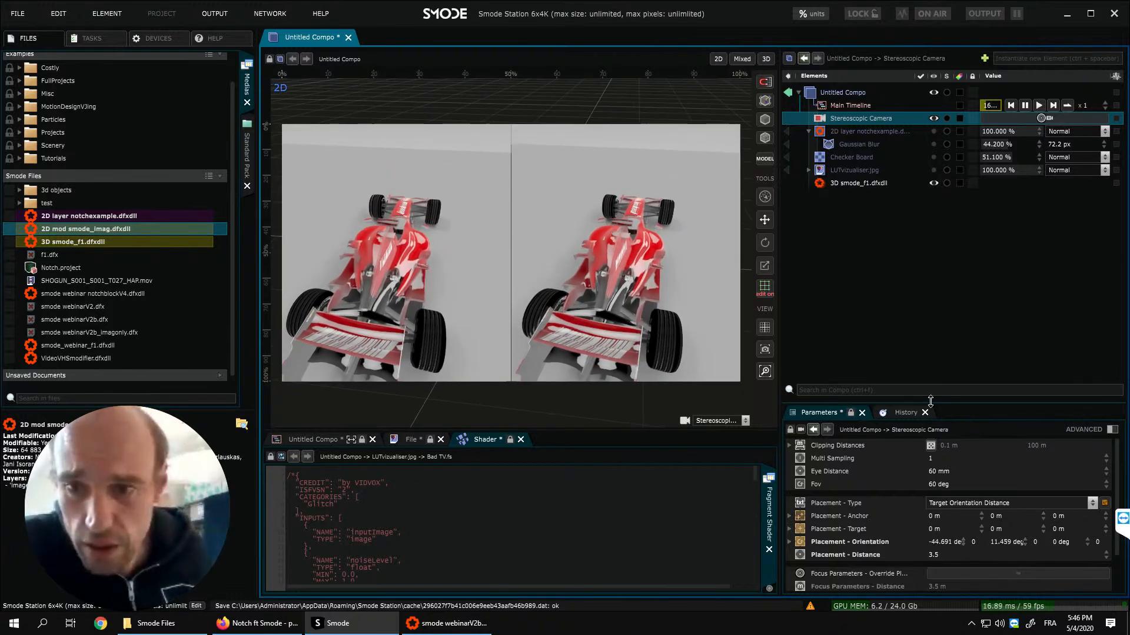
- Set the stereoscopic camera's merger type to Anaglyph and reframe the car at a distance of about 4.1
drag(936, 404, 941, 274)
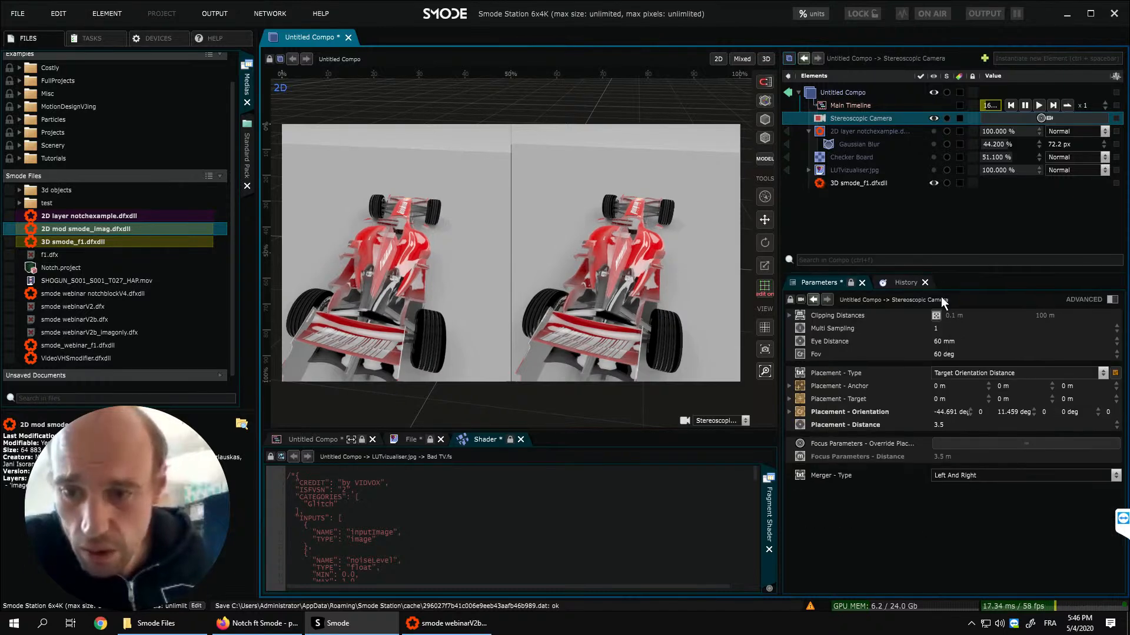
click(960, 474)
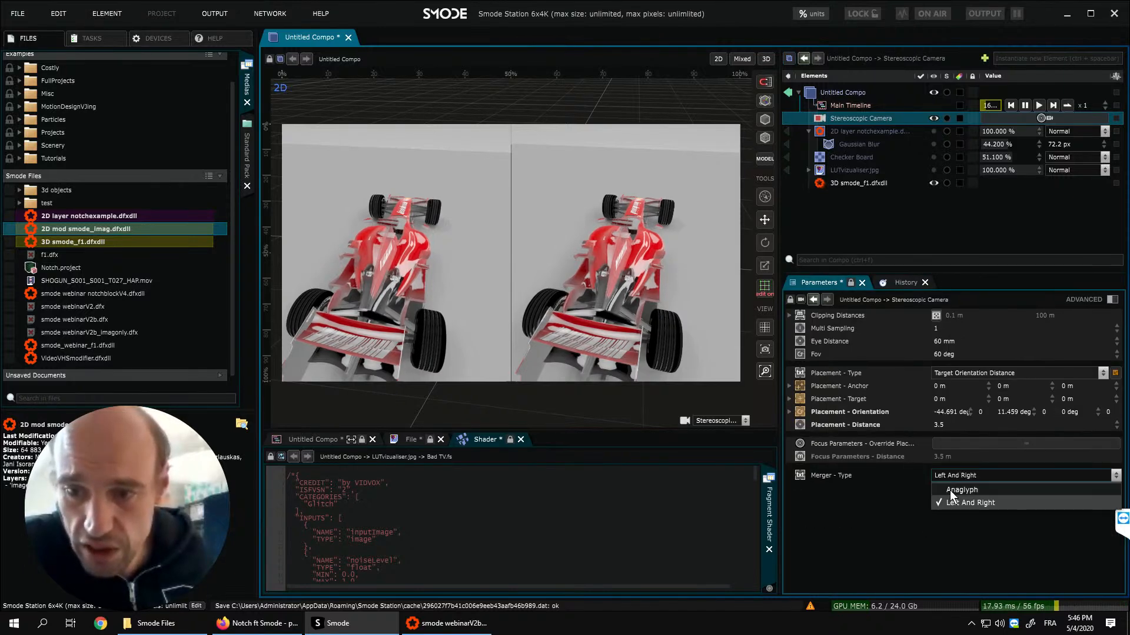
click(952, 489)
drag(561, 288, 533, 314)
scroll(683, 261, down, 4)
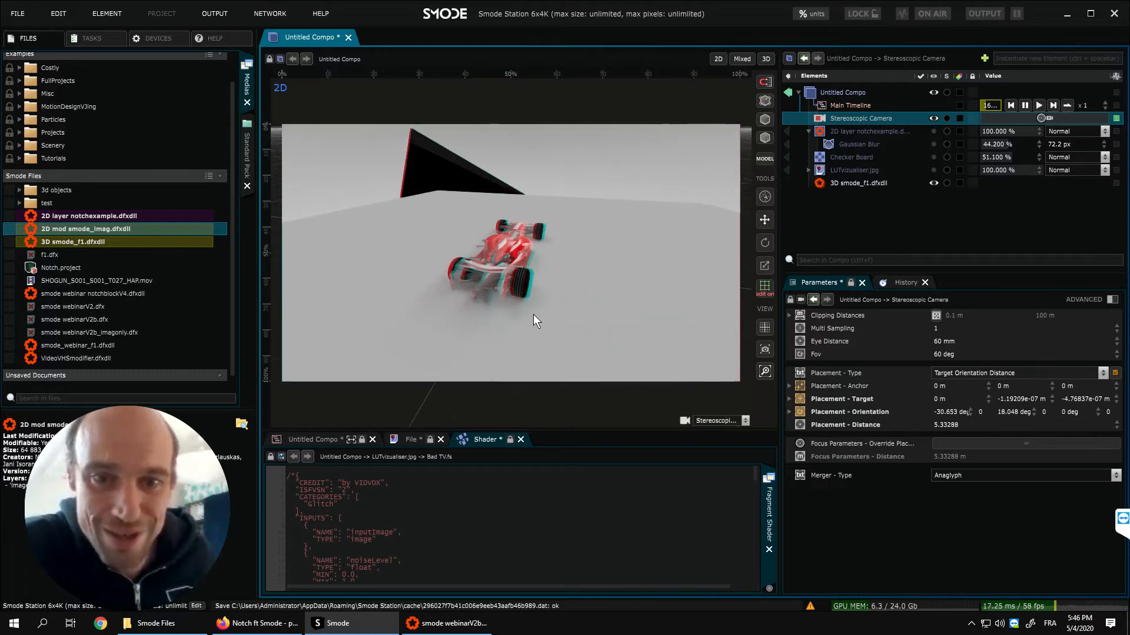
scroll(532, 314, up, 3)
- Hide the stereoscopic camera, then add a Spherical Camera to the compo and make it current
click(933, 119)
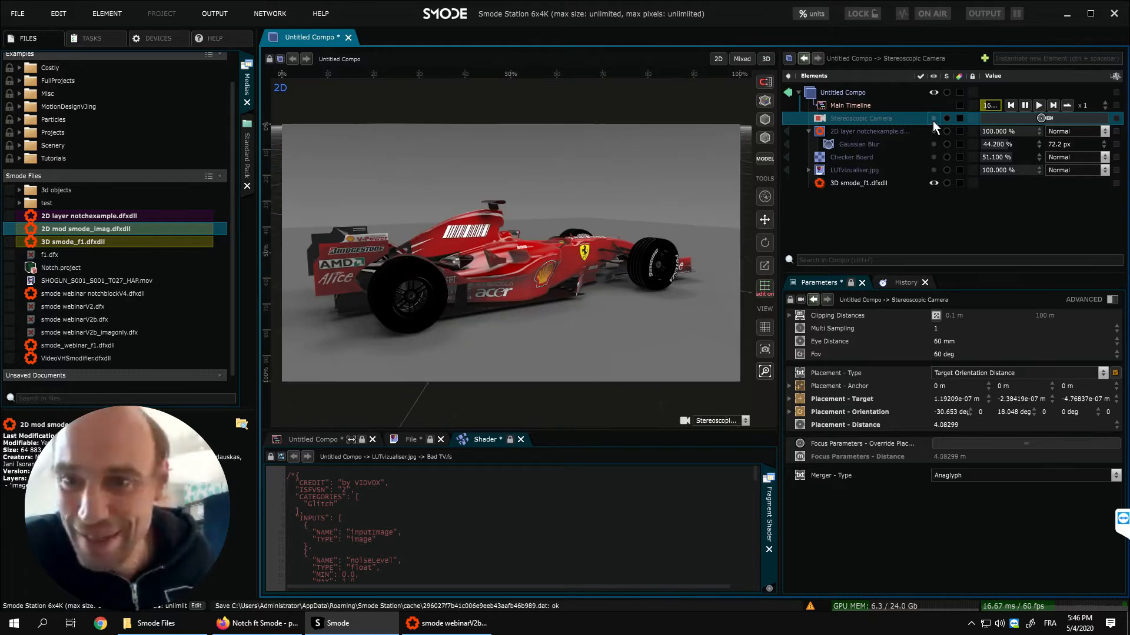
right_click(863, 194)
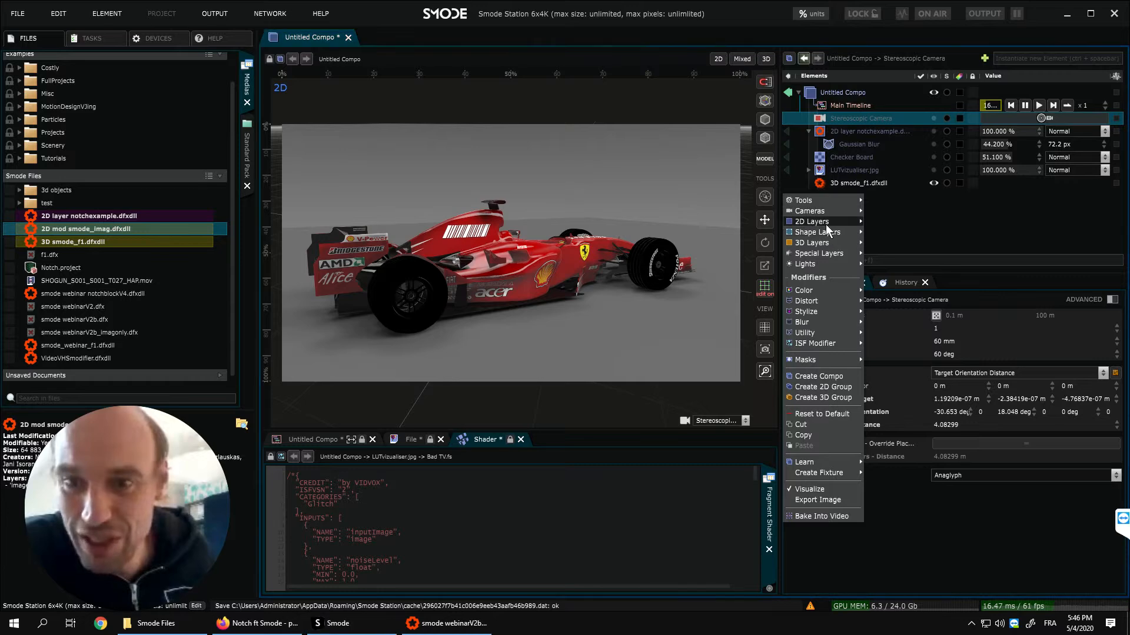
mouse_move(827, 211)
click(903, 229)
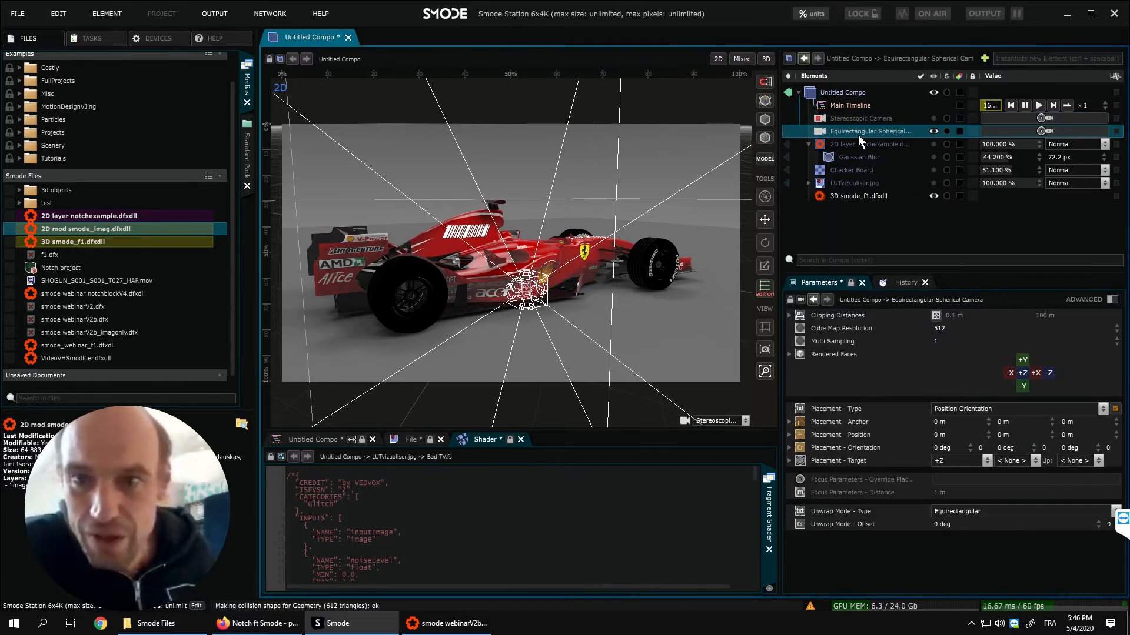
click(1041, 131)
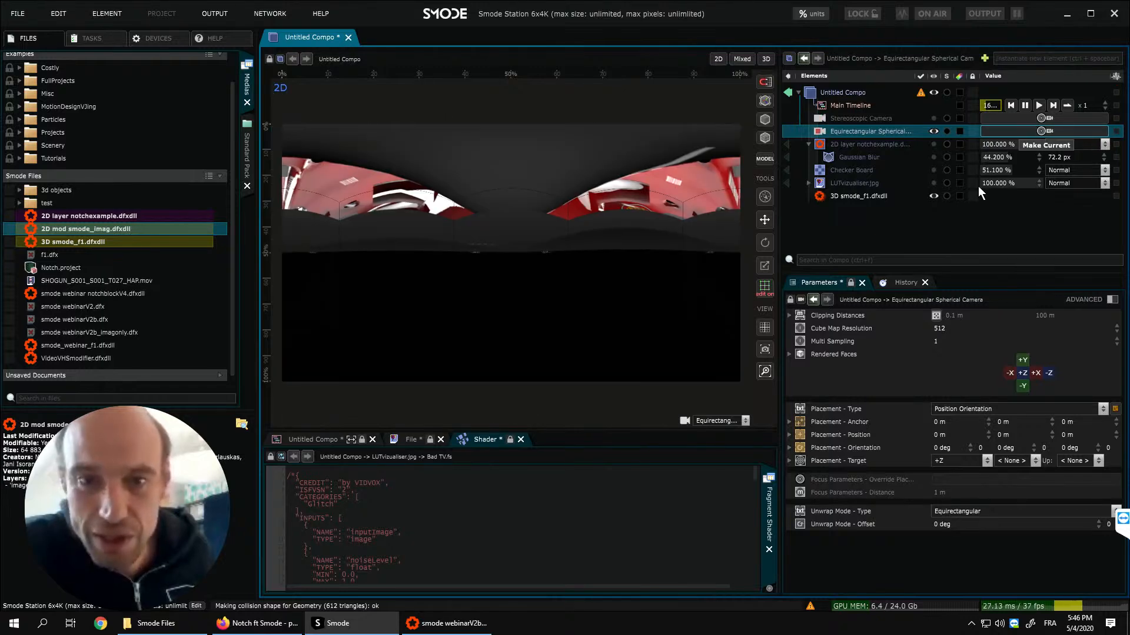
- Set the spherical camera's unwrap mode to Dome Master and move the camera to bring the whole car into view
drag(953, 434, 908, 362)
middle_drag(528, 268, 552, 277)
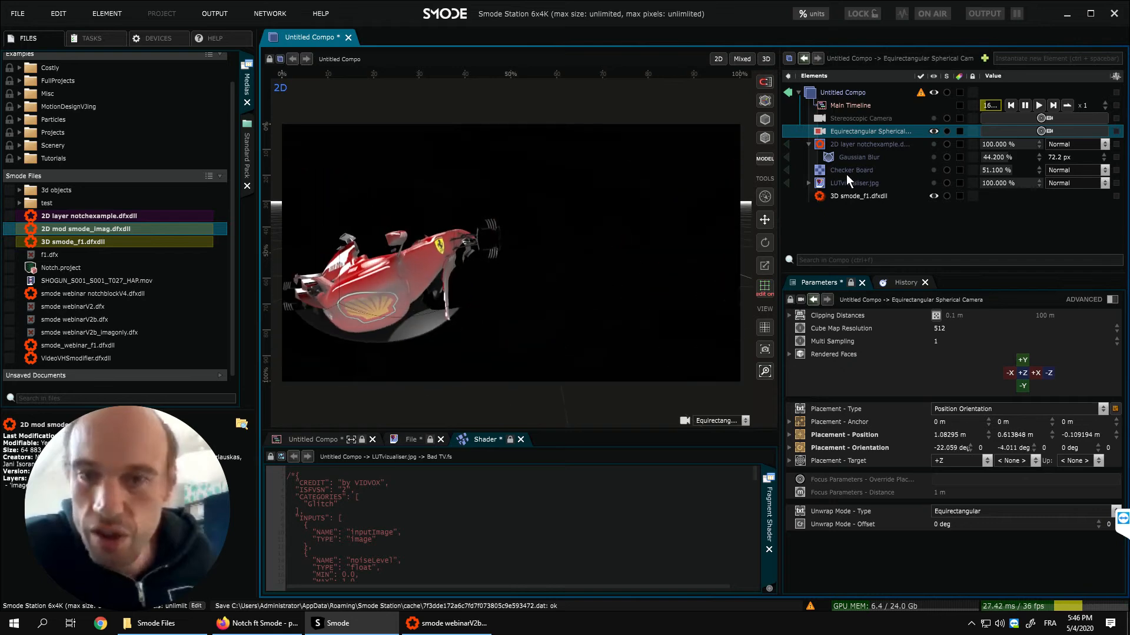
click(977, 511)
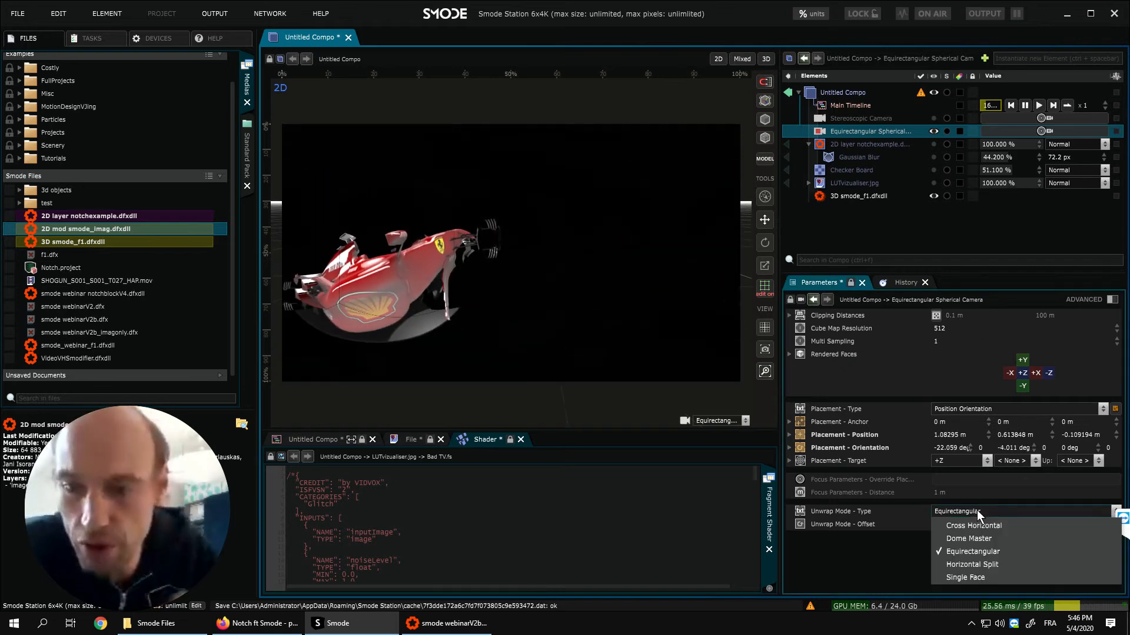
click(965, 539)
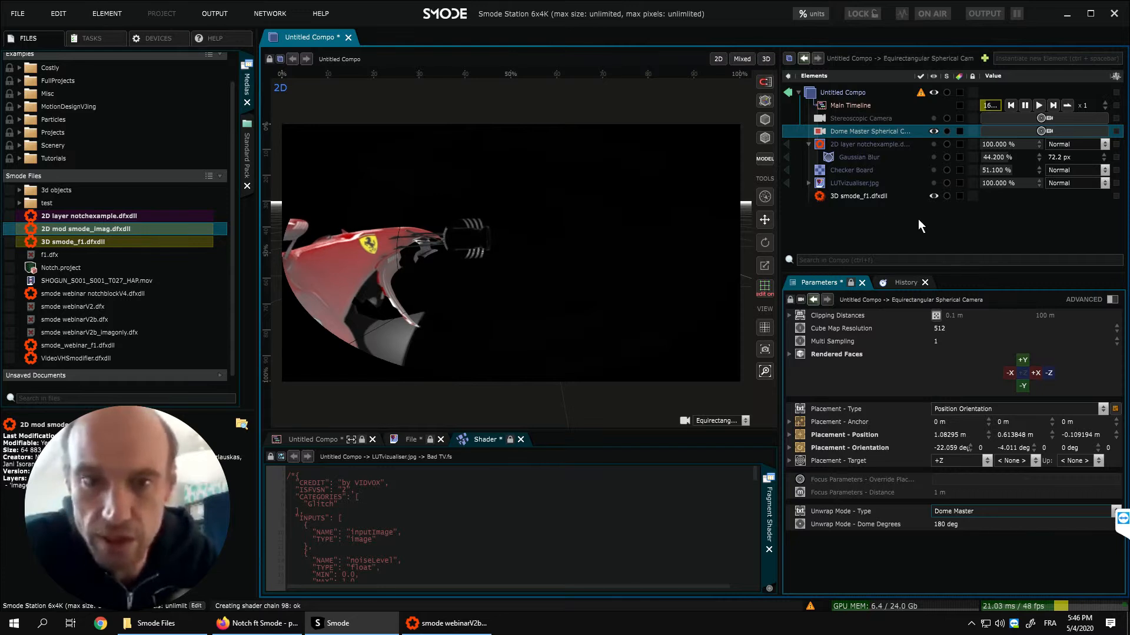
click(856, 90)
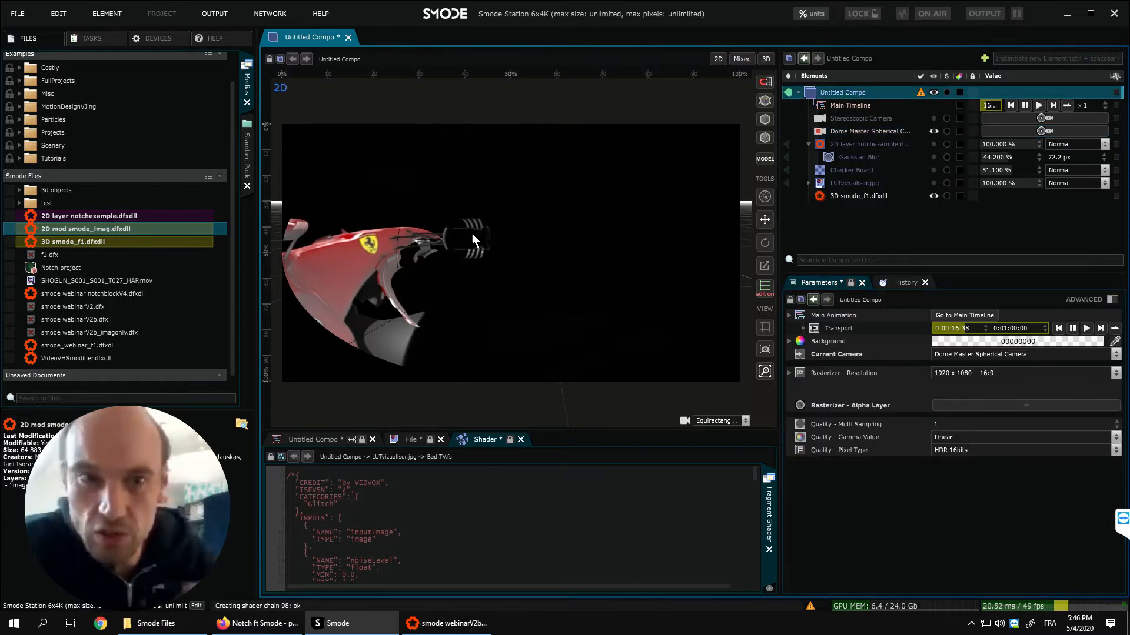
middle_drag(521, 207, 418, 246)
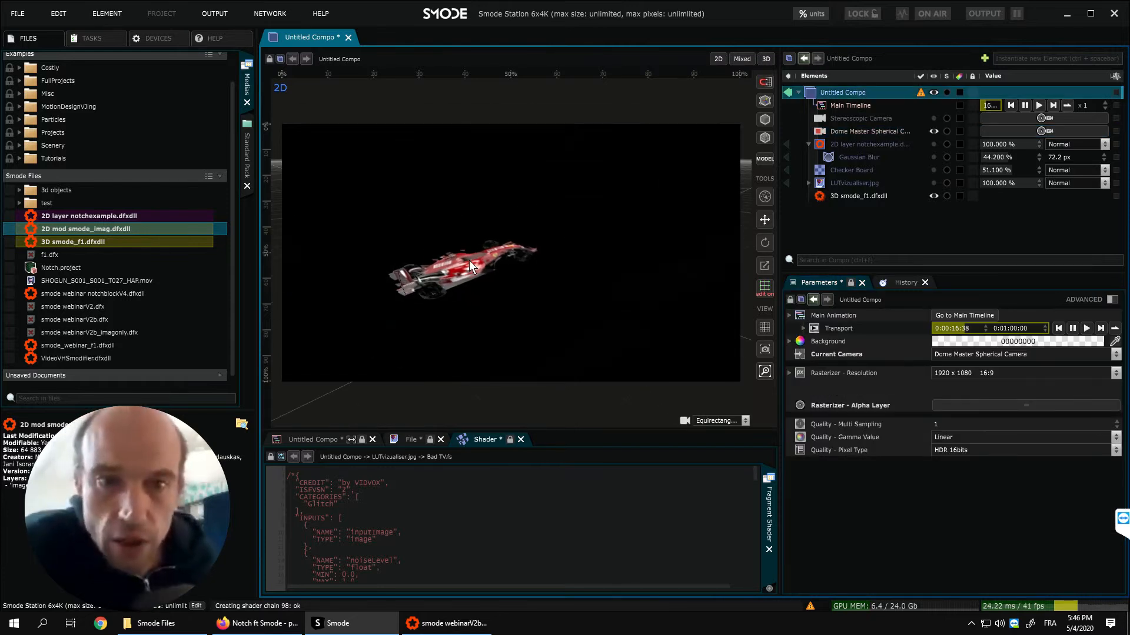
middle_drag(386, 292, 422, 274)
scroll(506, 267, up, 5)
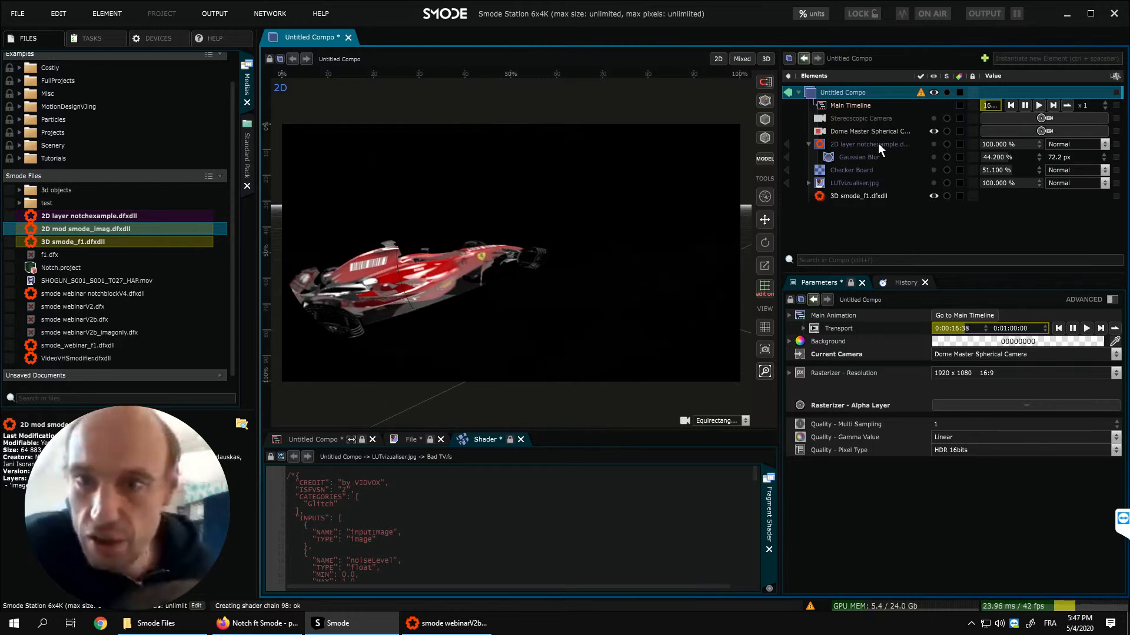
- Set the dome master camera's cube map resolution to 1024 and move the camera closer to the car
click(860, 130)
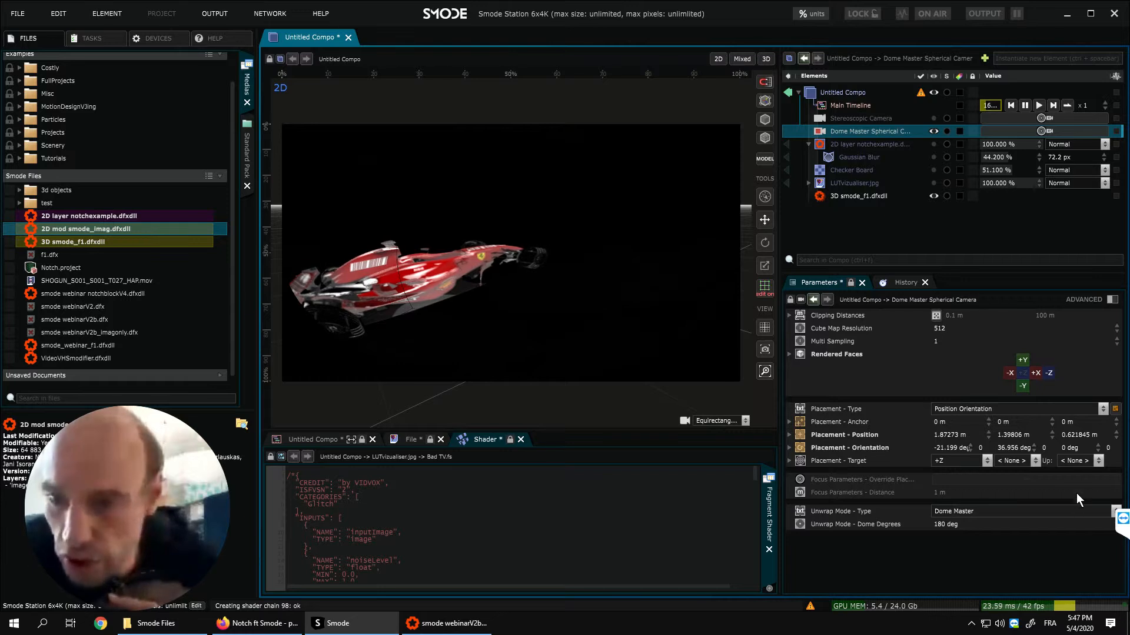
click(953, 327)
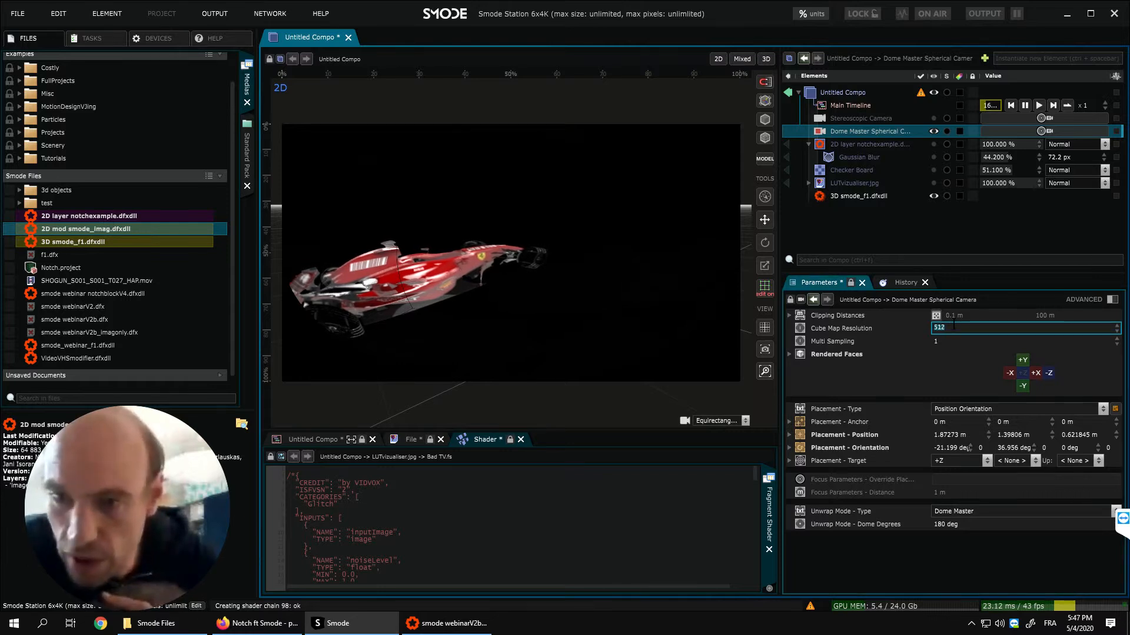
text(1024)
key(Return)
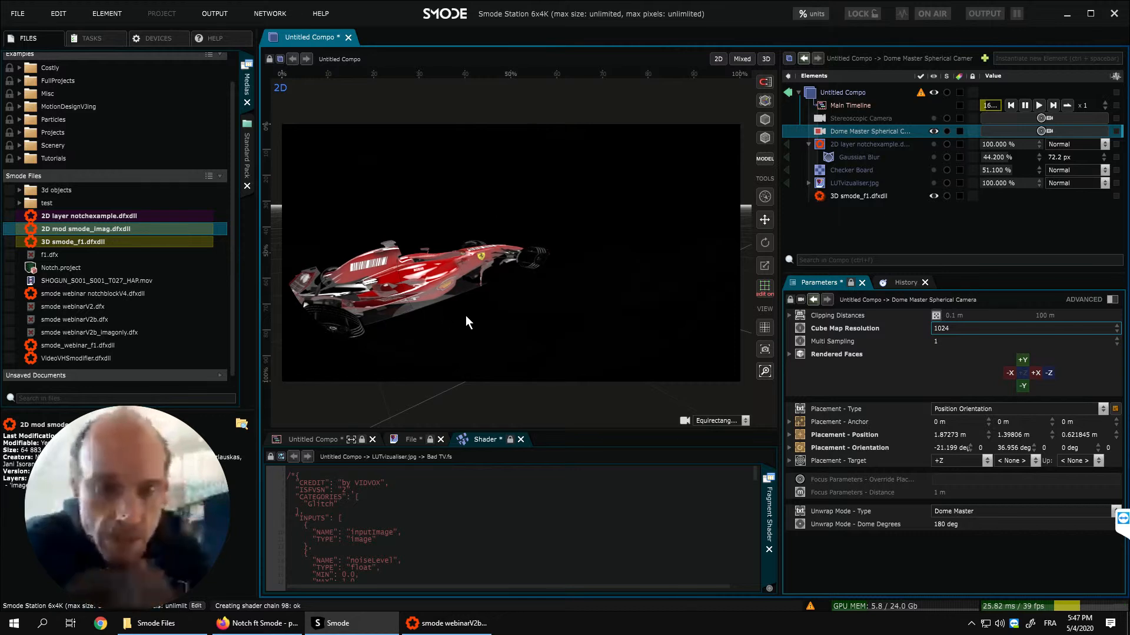
drag(464, 315, 503, 288)
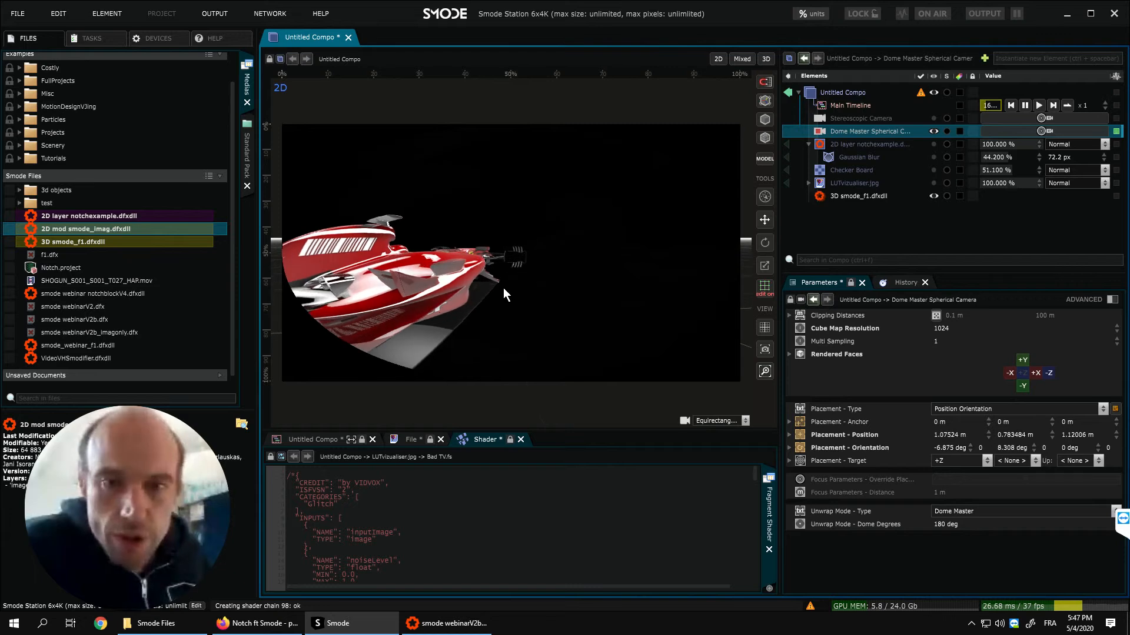
- Hide the dome master camera, then add a standard perspective Camera to the compo and make it current
click(936, 129)
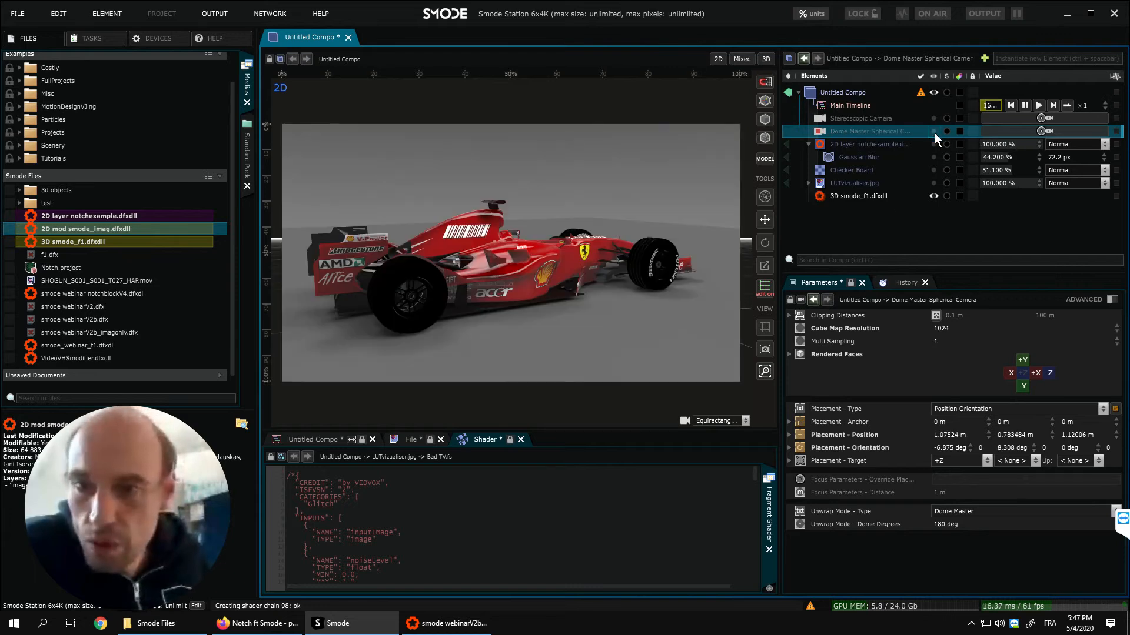
right_click(852, 221)
mouse_move(828, 238)
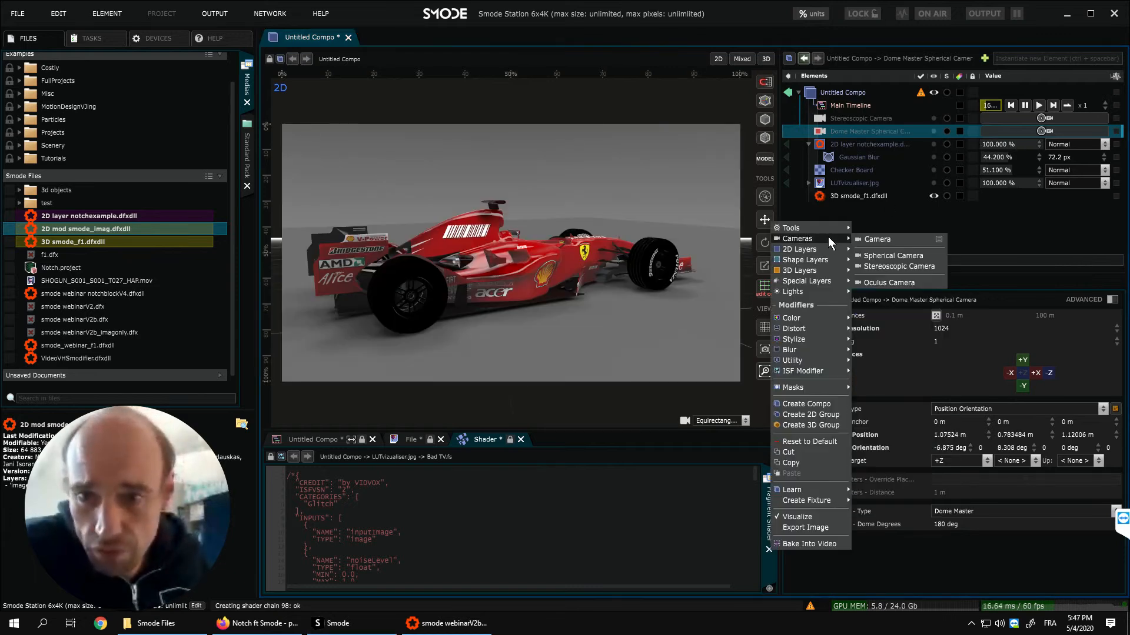
click(881, 238)
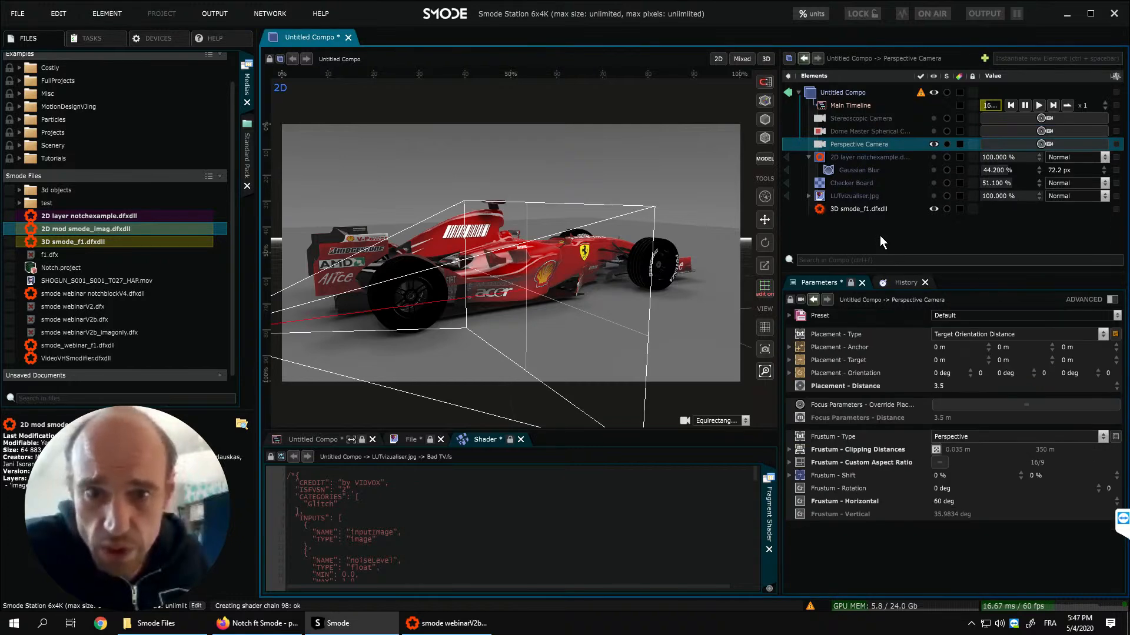
click(1053, 143)
- Frame the car from behind with the perspective camera at a distance of about 4.8
middle_drag(556, 231, 573, 263)
scroll(570, 284, down, 5)
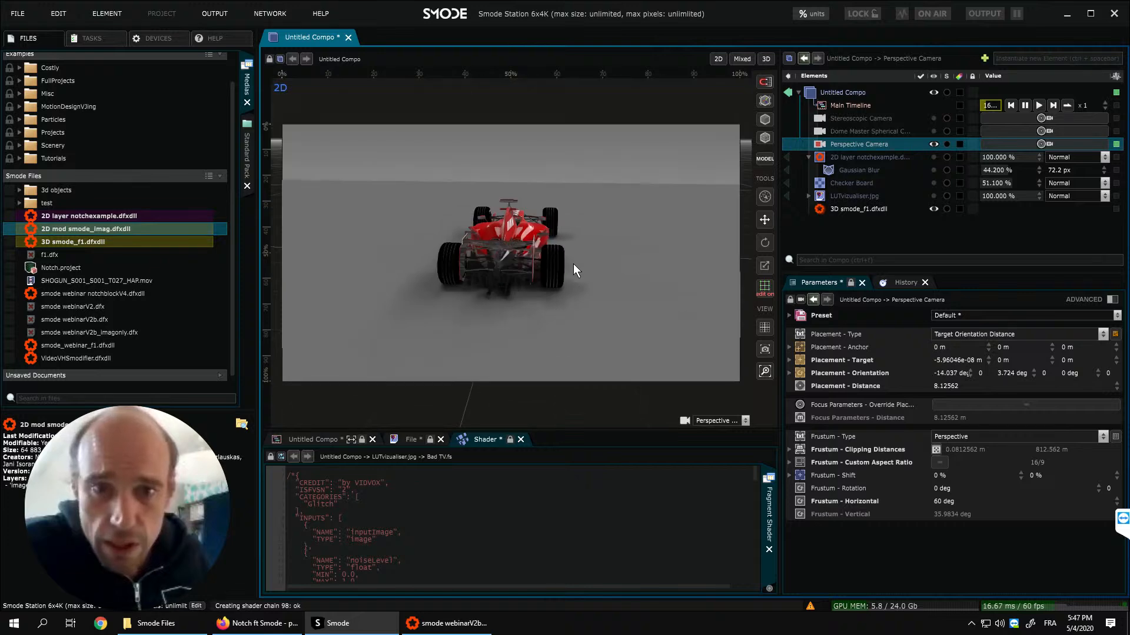
scroll(575, 260, up, 3)
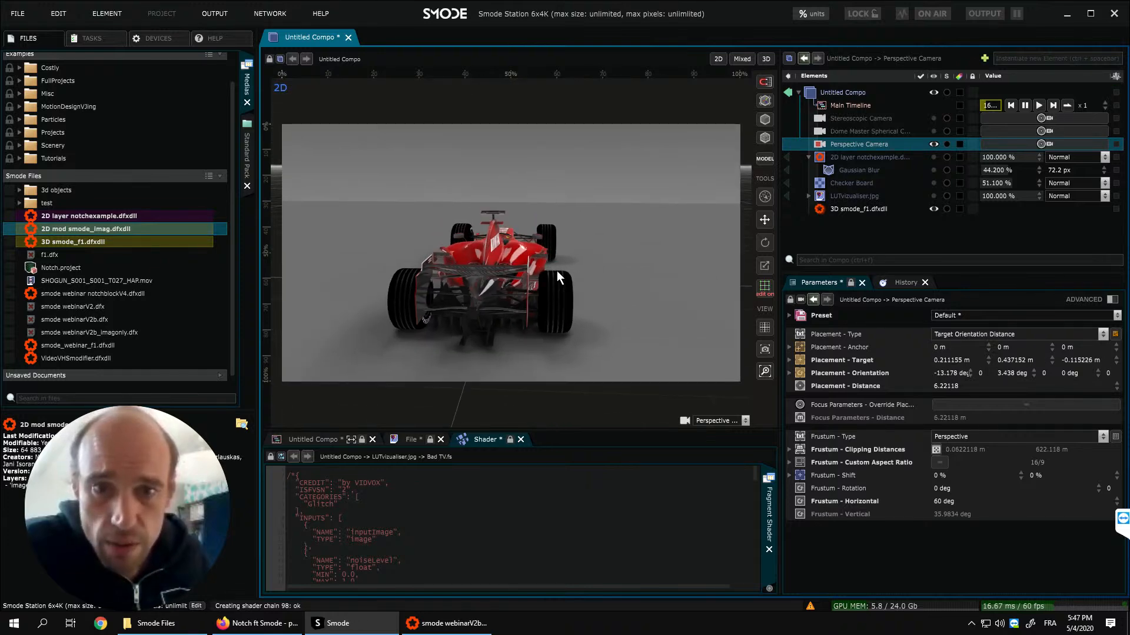
scroll(556, 271, up, 3)
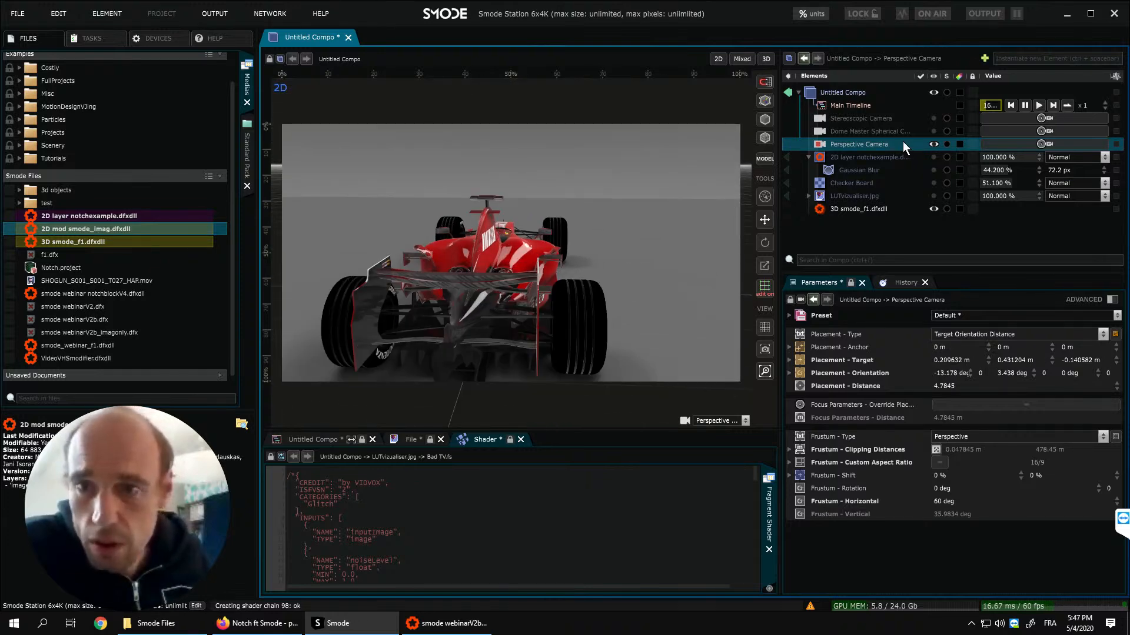
- Duplicate the perspective camera twice, orbiting the current original to the car's front between the two copies
key(ctrl+d)
middle_drag(676, 236, 359, 234)
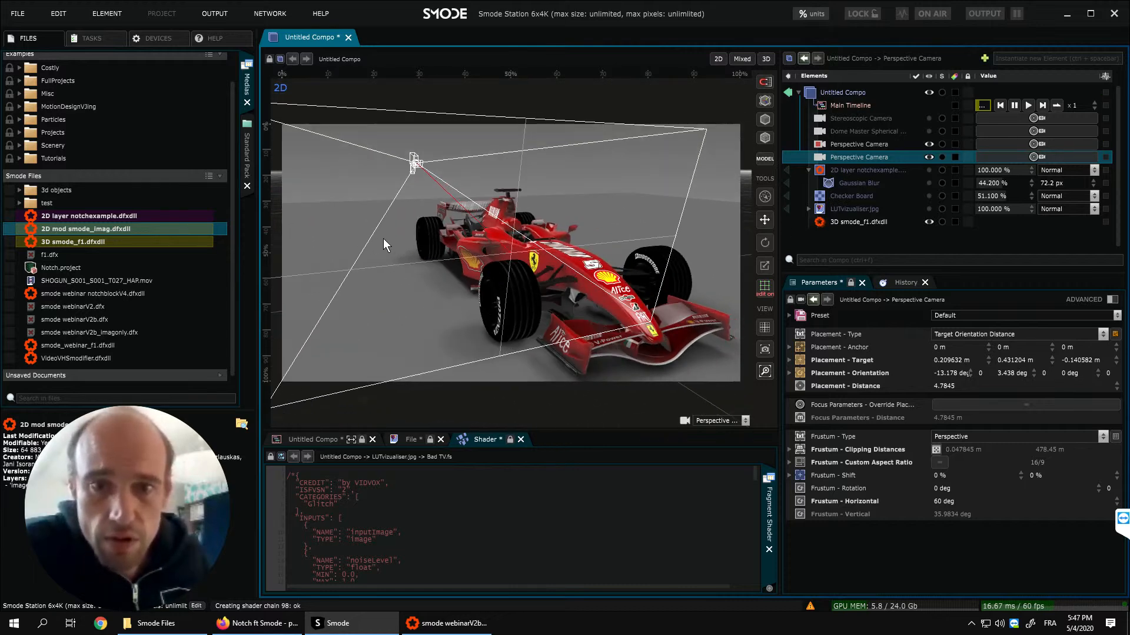
key(ctrl+d)
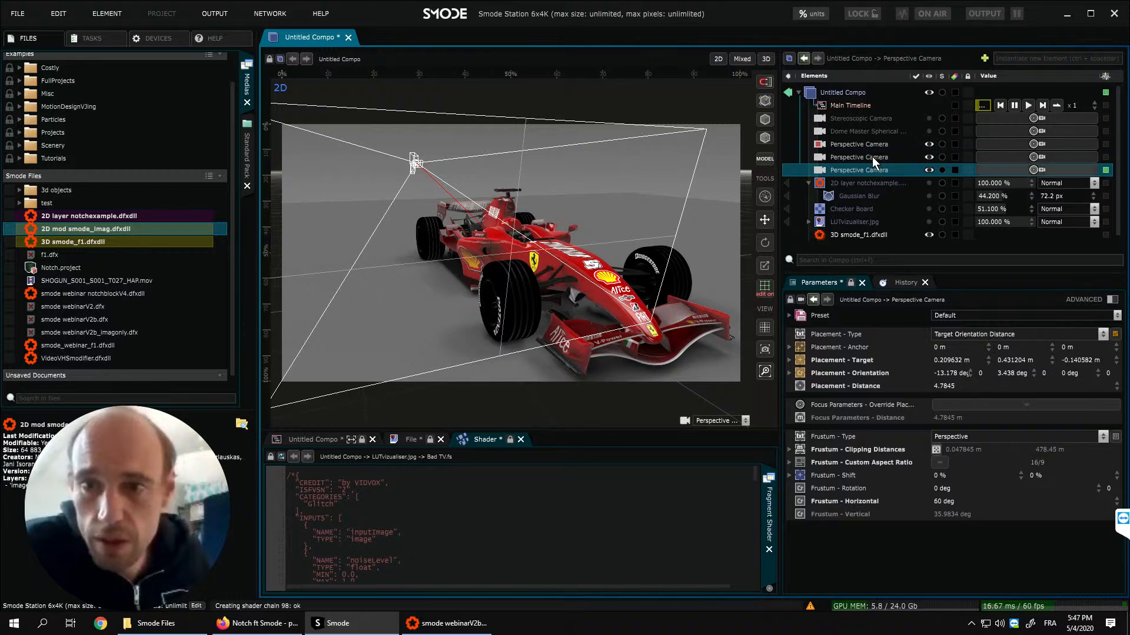
- Switch the current camera between the three perspective cameras, ending on the last copy
click(1001, 157)
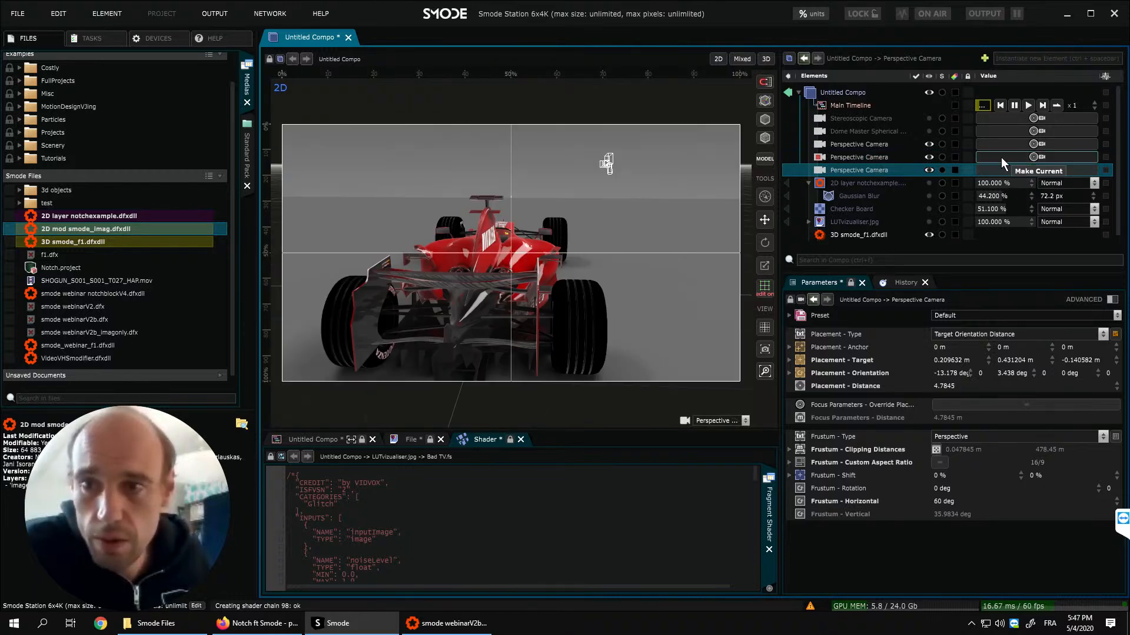
click(1005, 144)
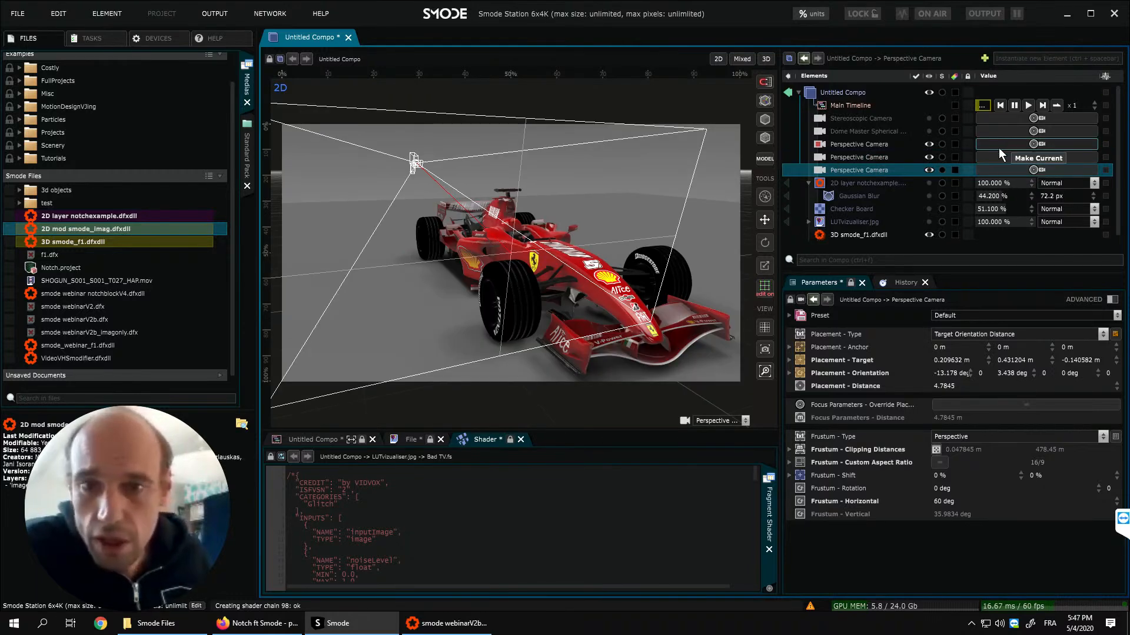
click(1004, 168)
click(941, 170)
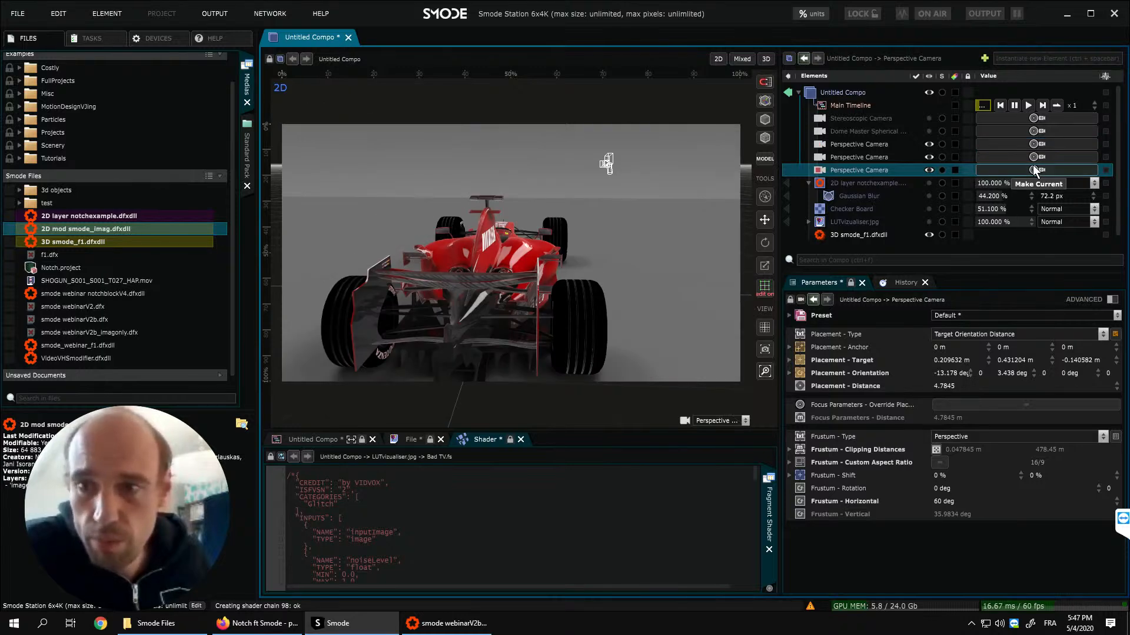
- Orbit the last perspective camera to a rear side view of the car at a distance of about 3.1
drag(574, 253, 528, 260)
scroll(549, 270, up, 3)
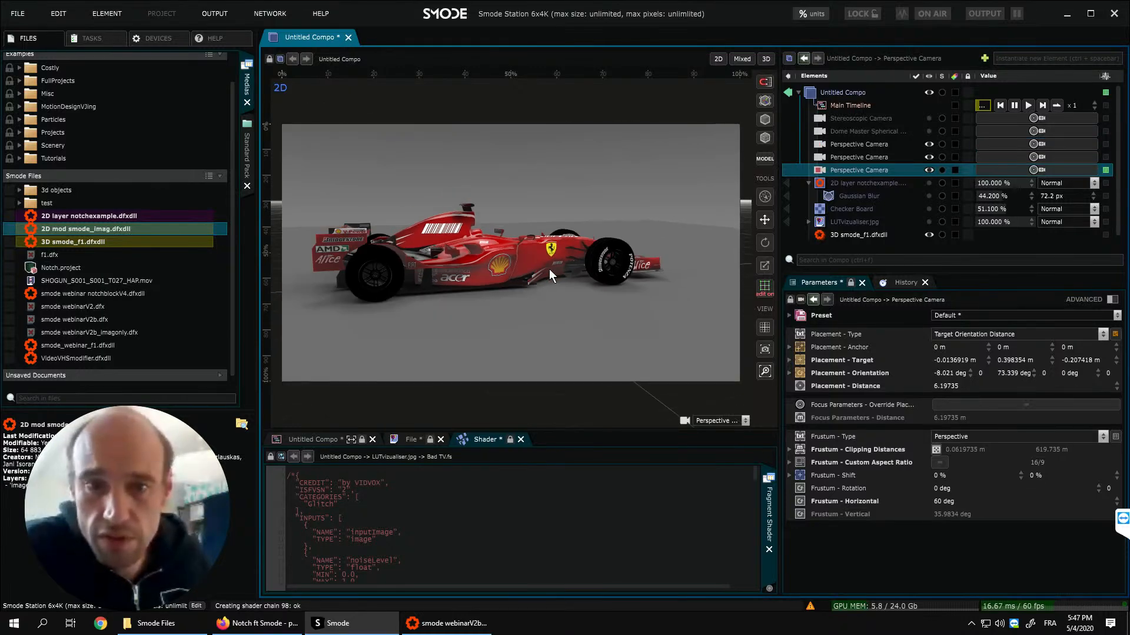
scroll(549, 270, up, 2)
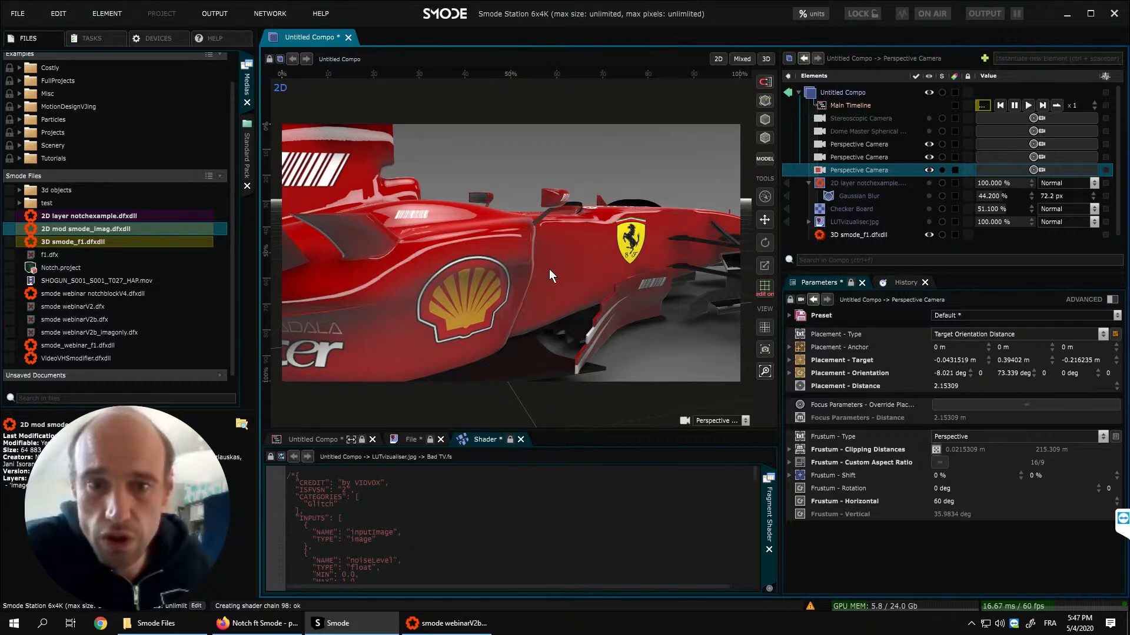
drag(560, 263, 623, 261)
scroll(623, 261, down, 2)
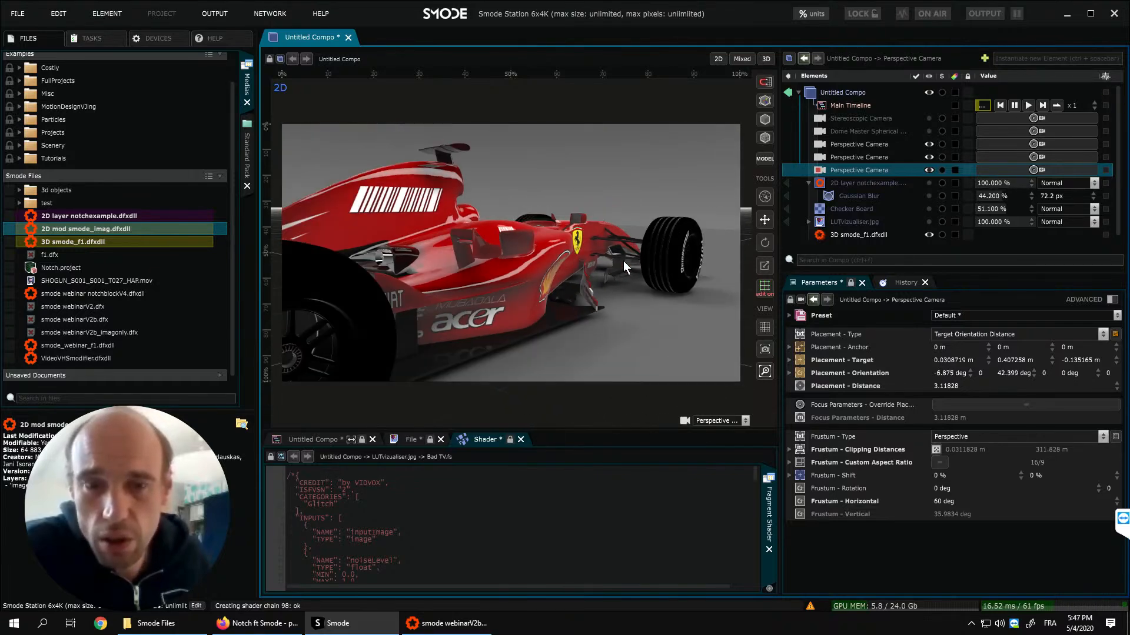
- Add a Box mesh to the compo as a 3D layer above 3D smode_f1.dfxdll
drag(859, 273, 856, 345)
right_click(846, 285)
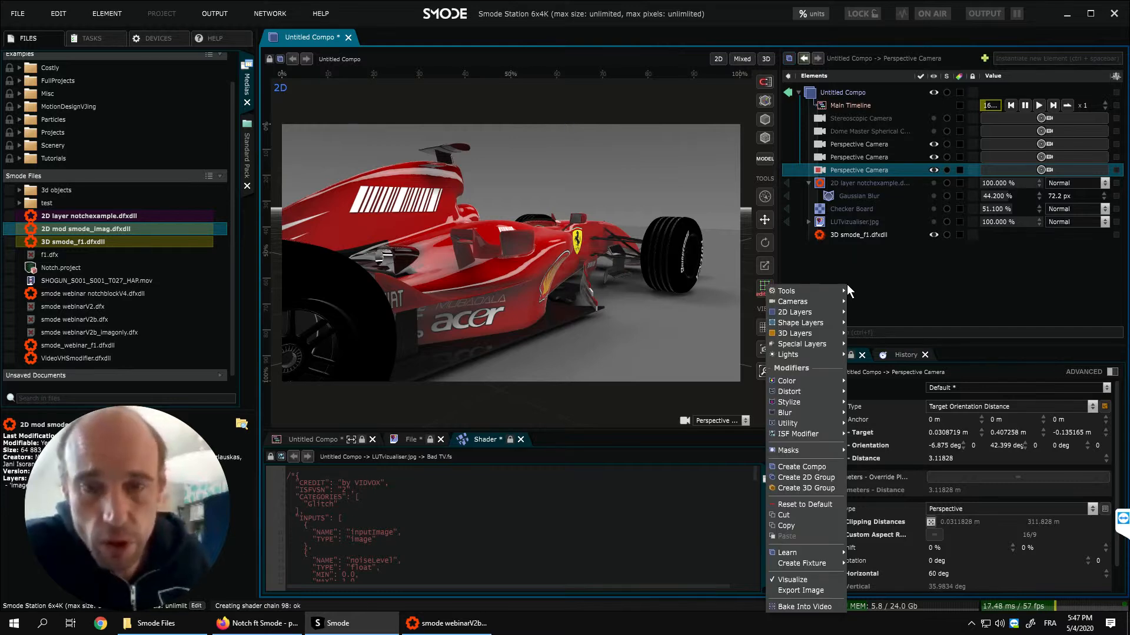
mouse_move(822, 336)
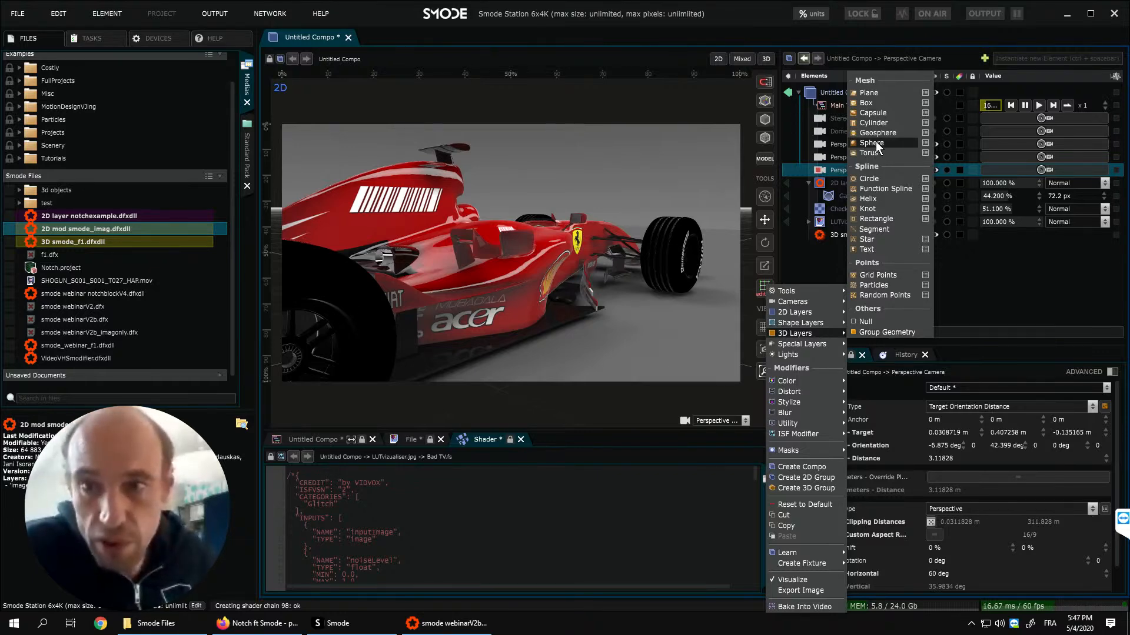
click(875, 106)
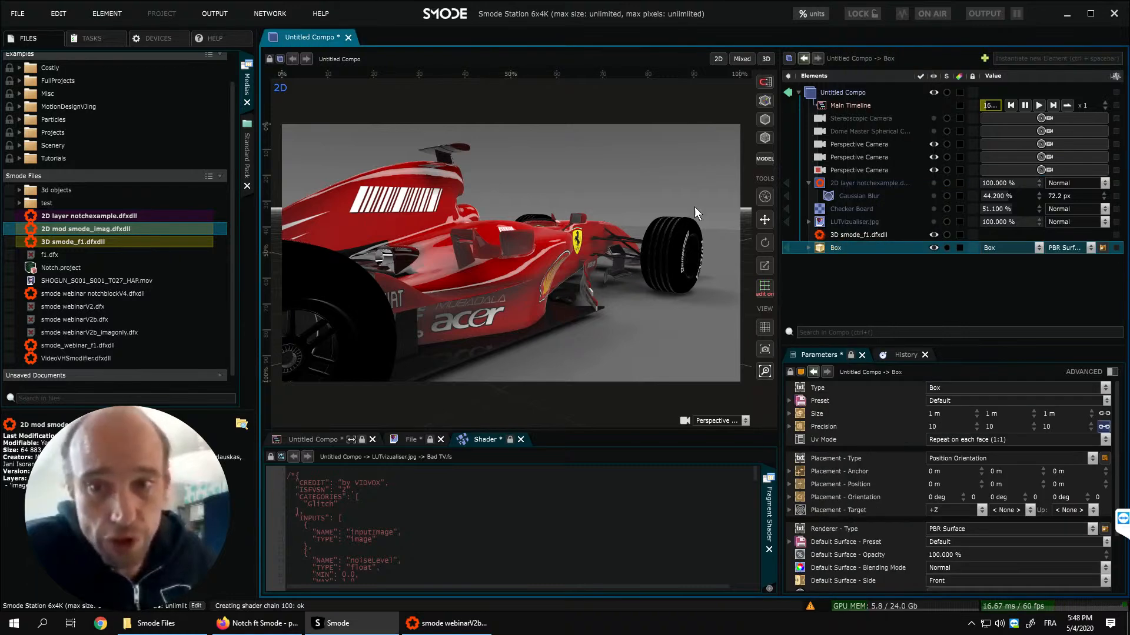
middle_drag(600, 235, 565, 263)
scroll(560, 264, down, 3)
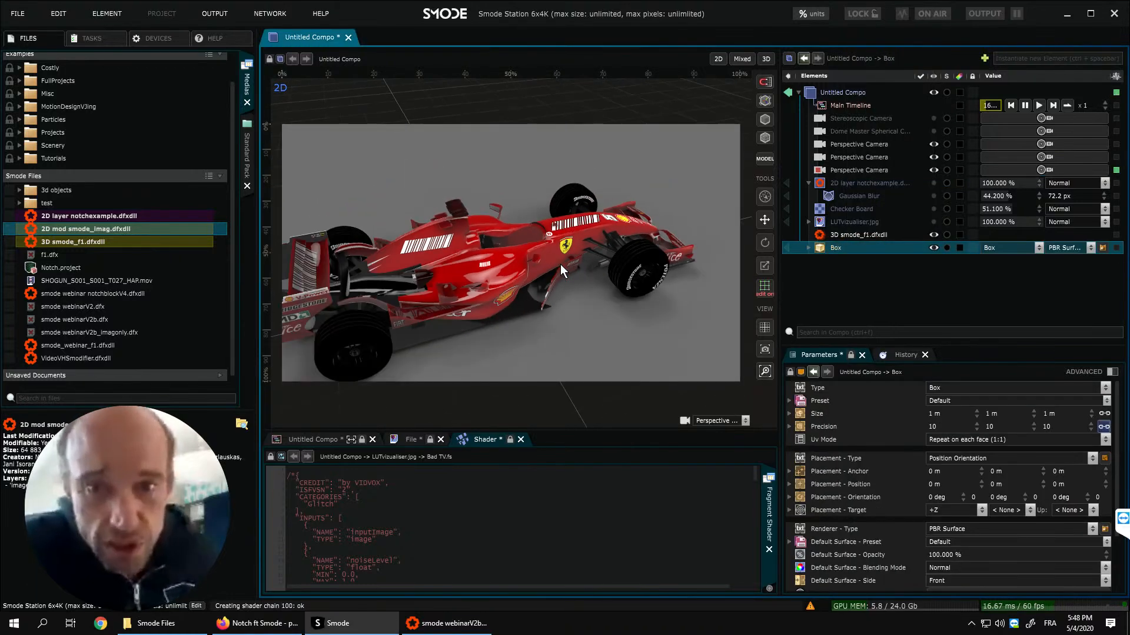
scroll(560, 264, down, 3)
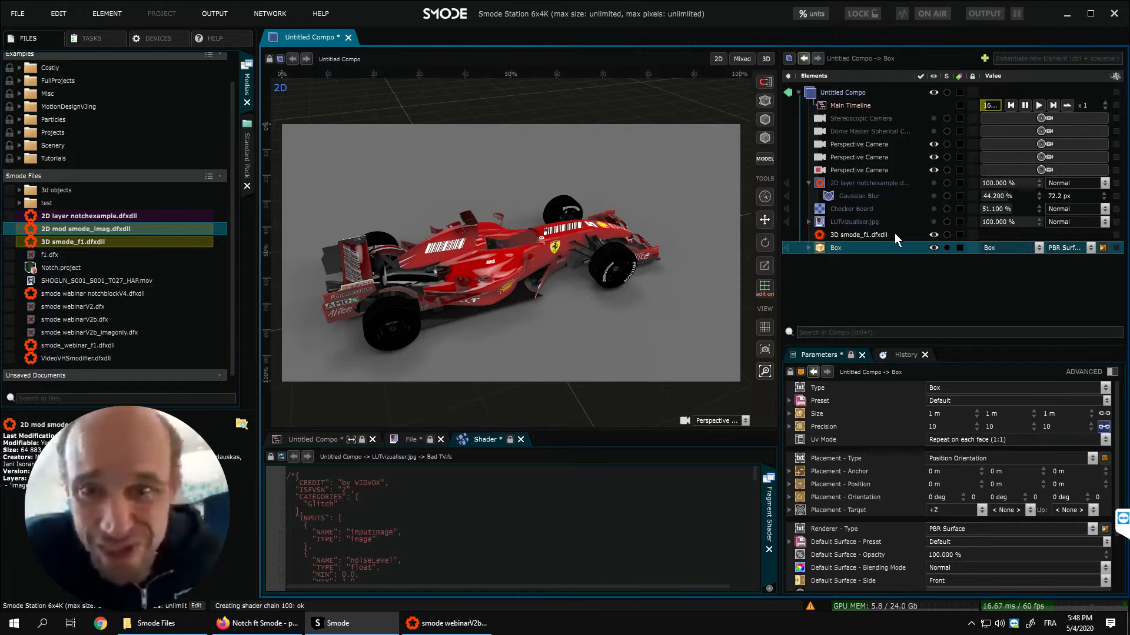
- Hide the 3D smode_f1.dfxdll layer to inspect the box on its own, and show the layer again
click(933, 234)
scroll(542, 233, up, 2)
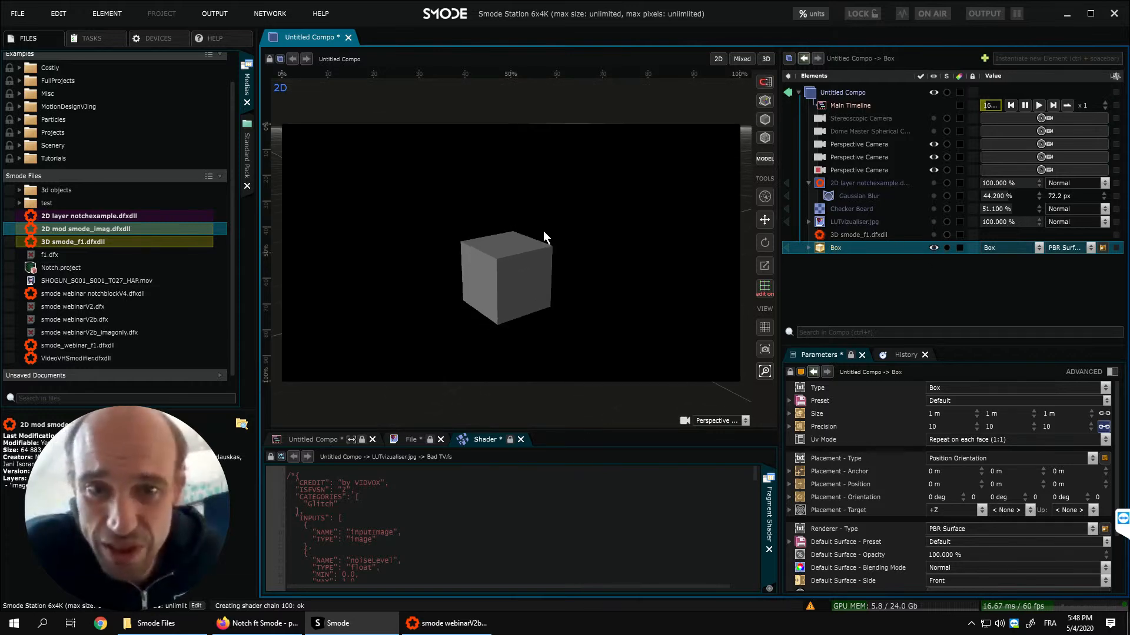
click(829, 237)
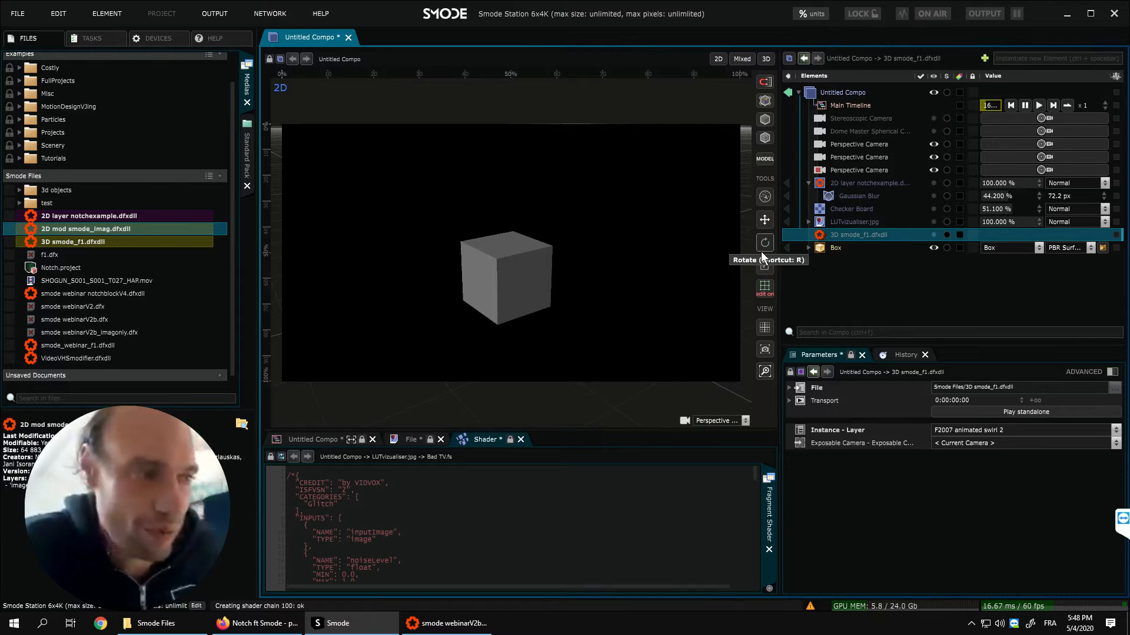
click(934, 235)
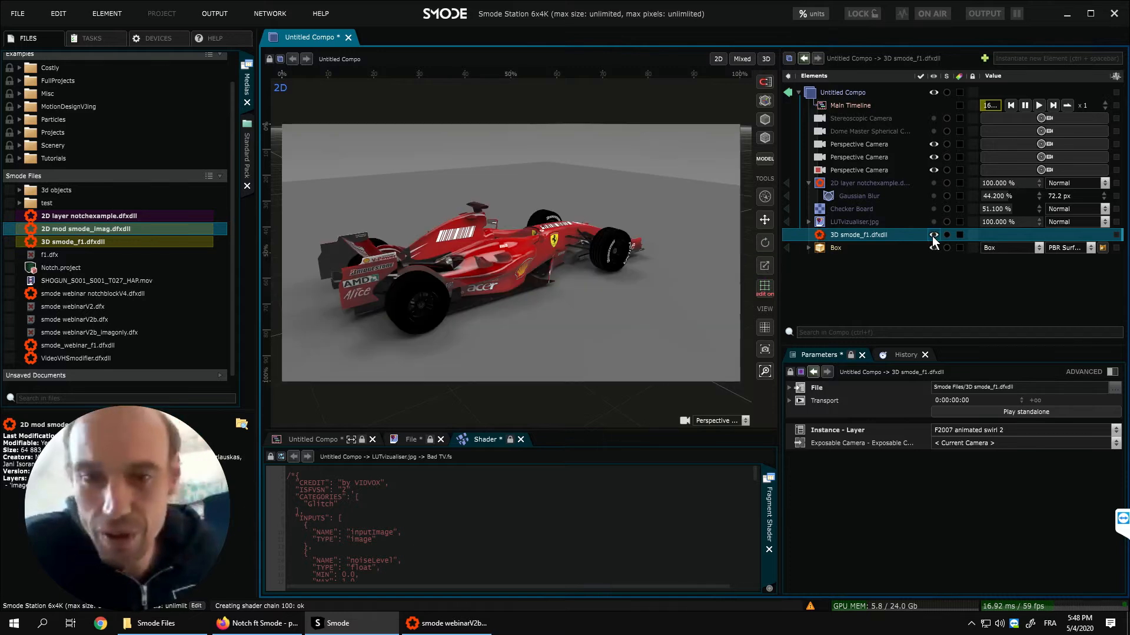
- Group the 3D smode_f1.dfxdll layer into its own nested compo below the Box and expand that compo
click(853, 251)
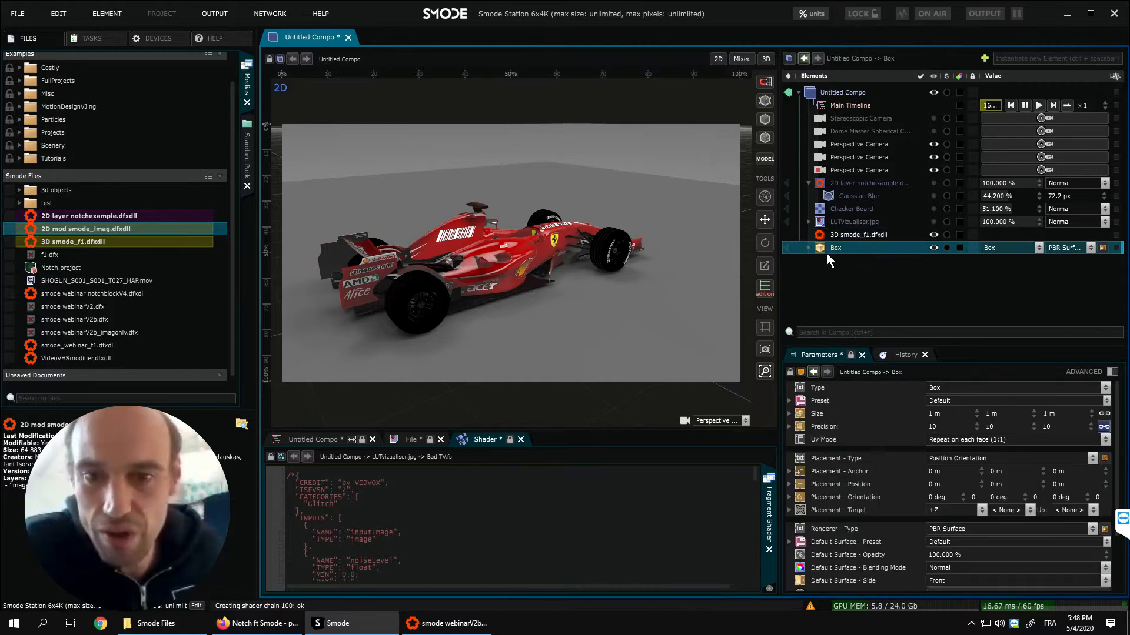
click(836, 235)
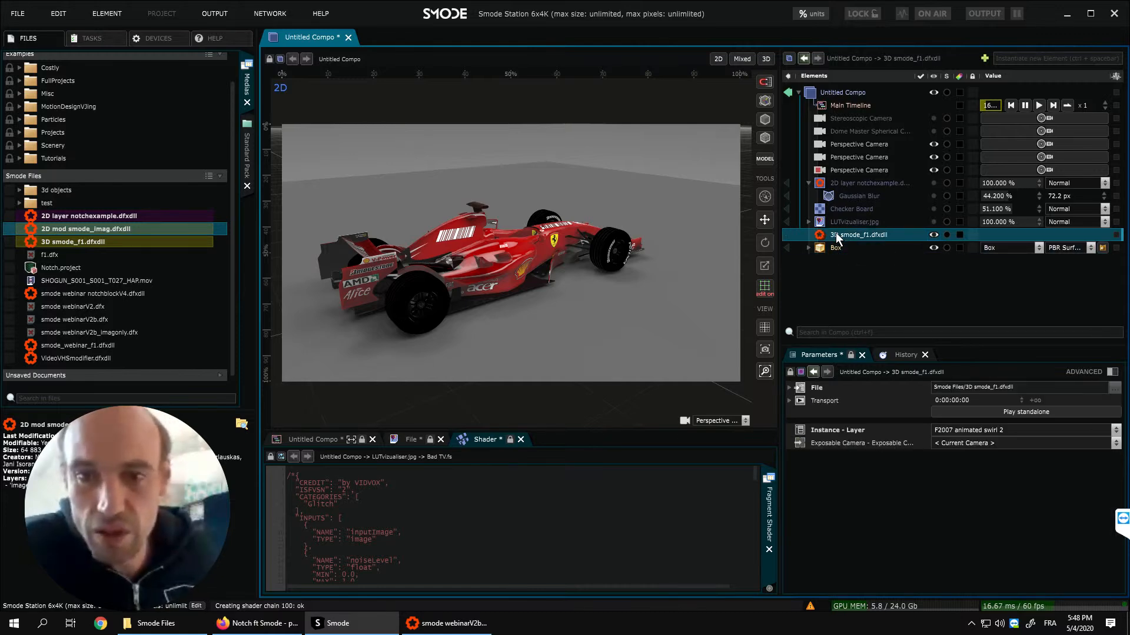
key(ctrl+g)
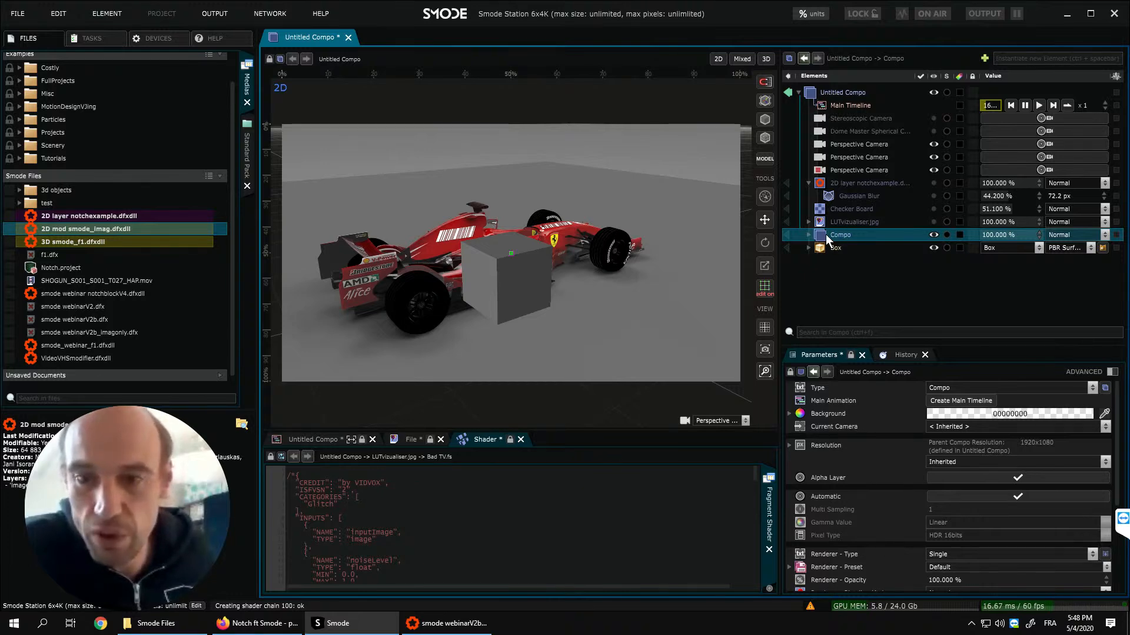
click(808, 235)
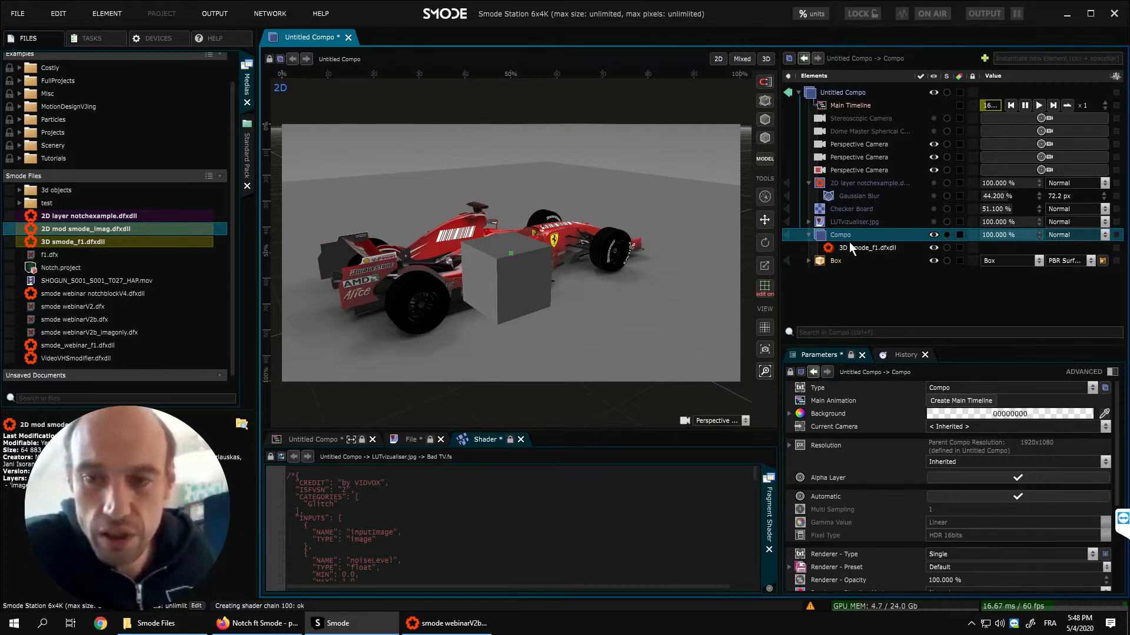
click(851, 248)
click(844, 237)
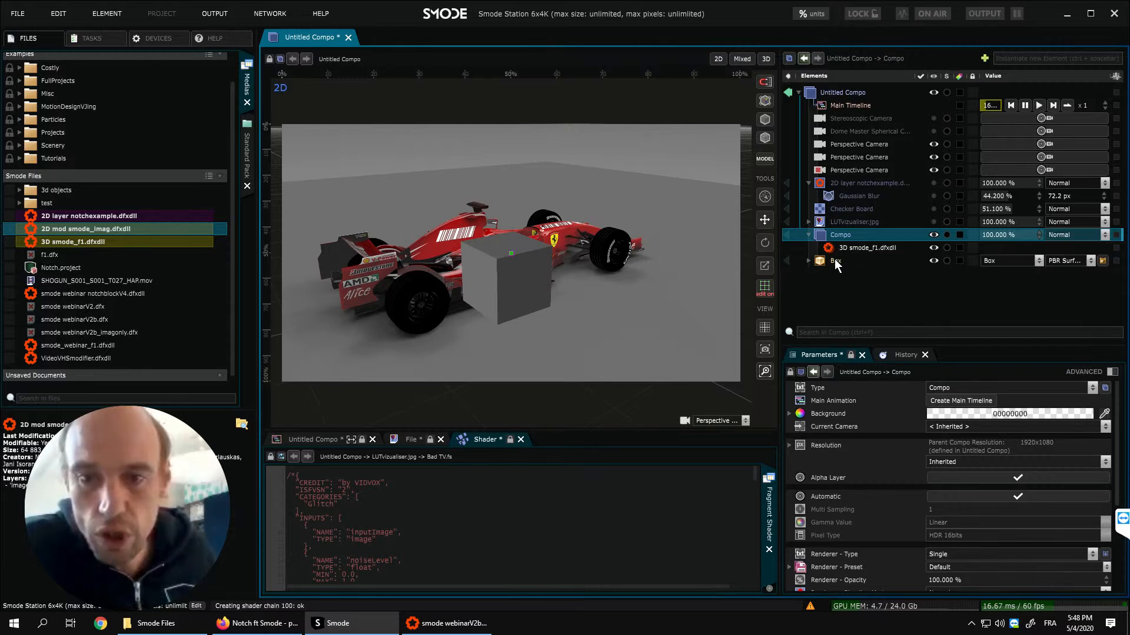
- Raise the Box above the car by setting its Y placement position to 1.77 m
click(835, 262)
mouse_move(550, 301)
middle_down()
mouse_move(619, 305)
mouse_move(529, 299)
middle_up()
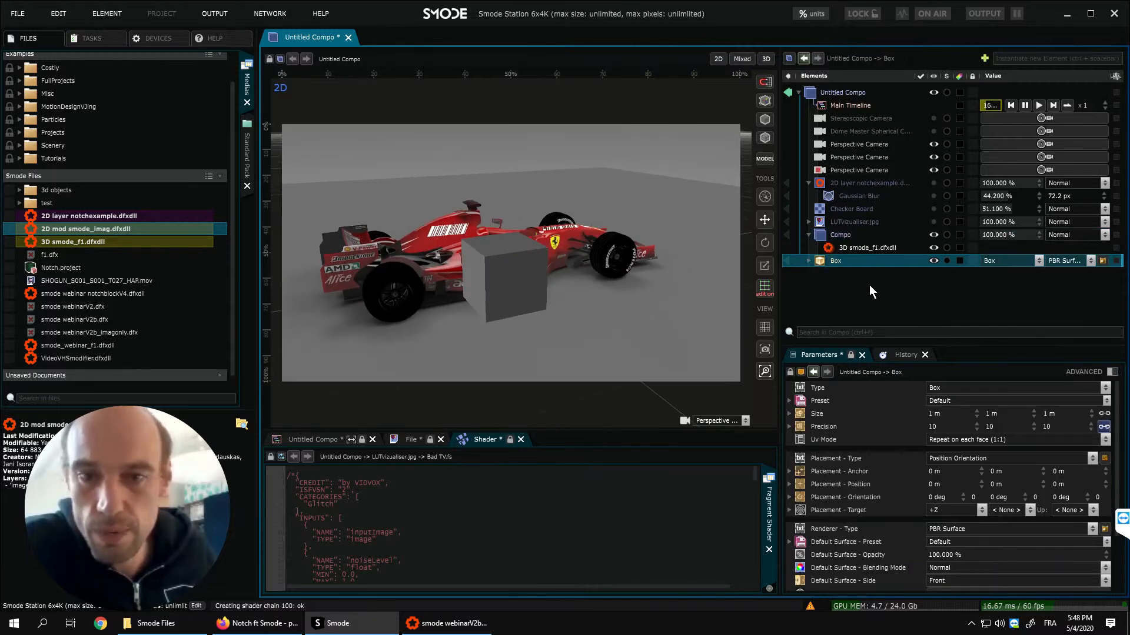
drag(1000, 480, 1001, 418)
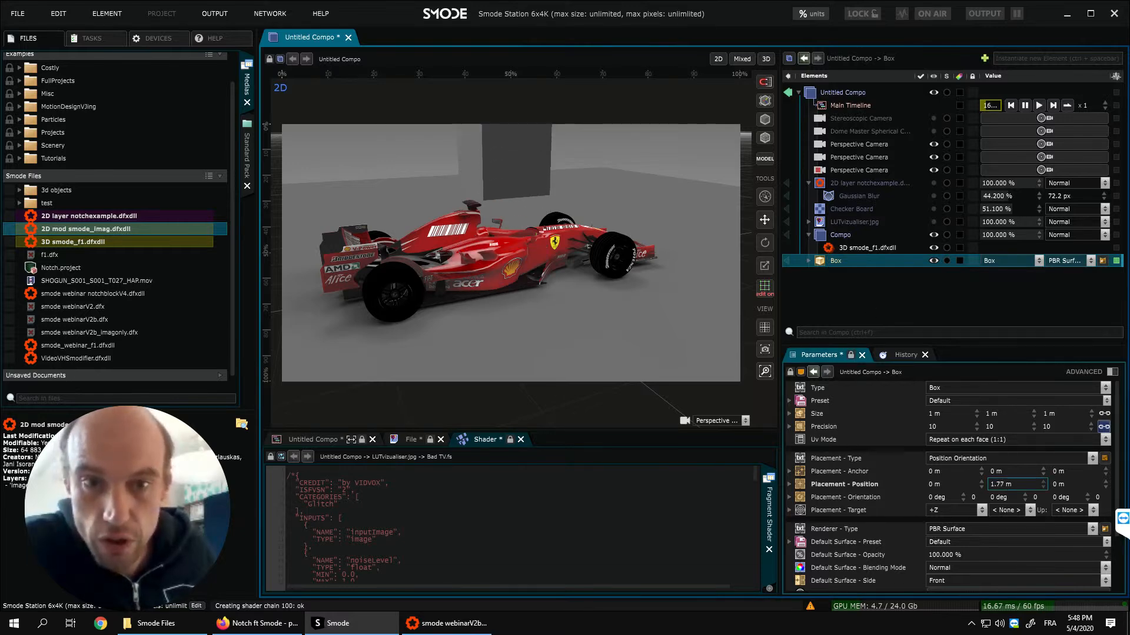
middle_drag(492, 261, 426, 263)
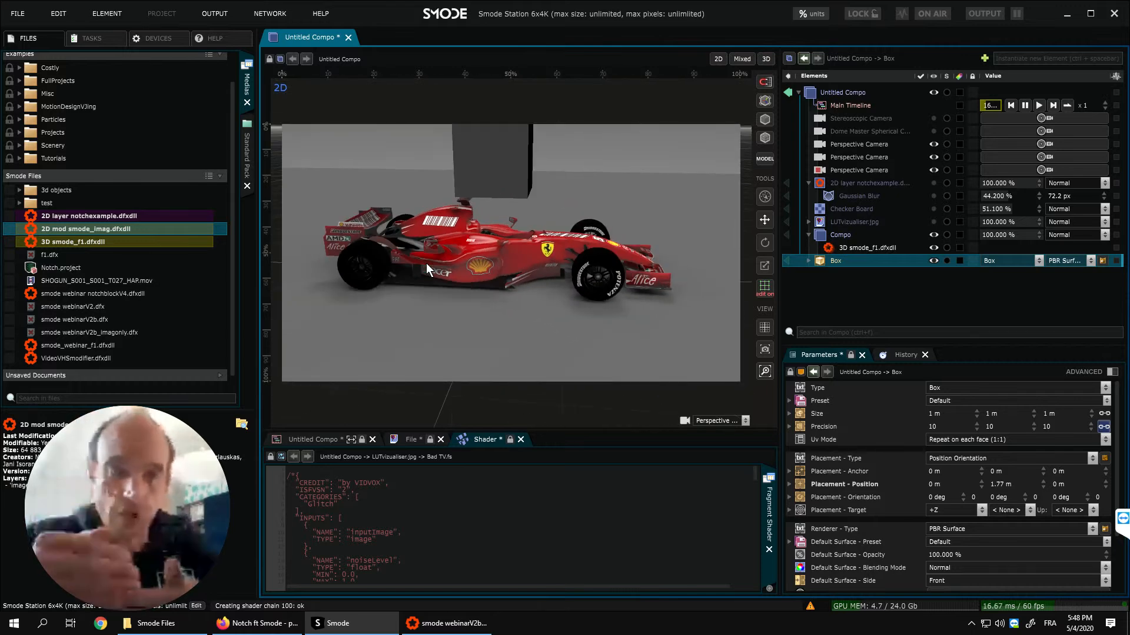
middle_drag(461, 259, 522, 278)
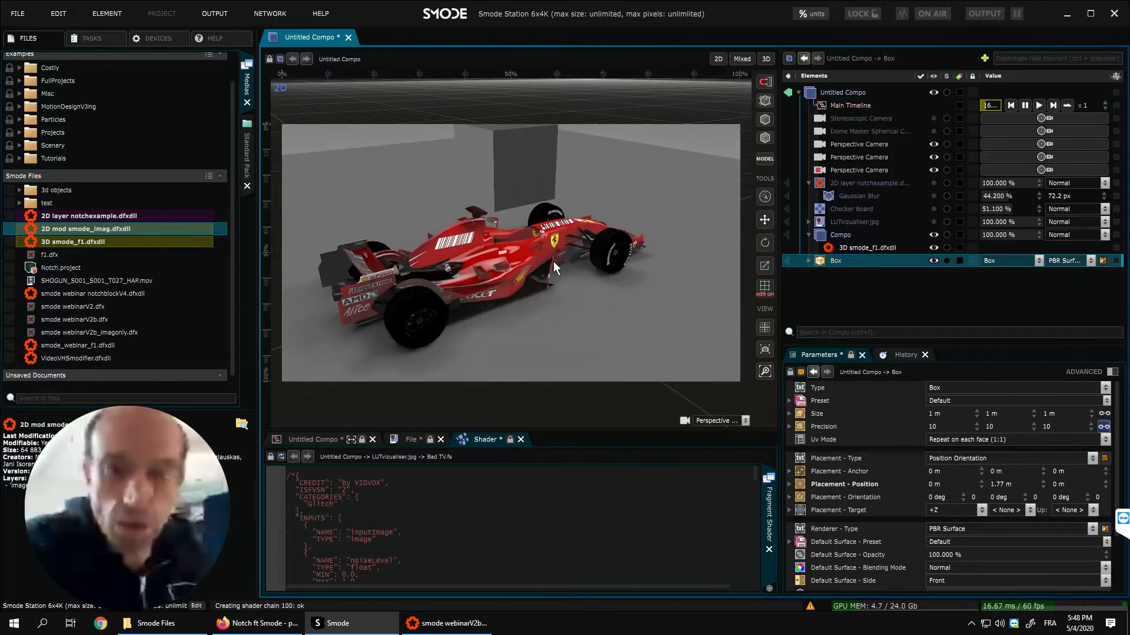
- Add a Repeat operator to the Box with a count of 18 and an X placement position of 1.88 m
right_click(830, 258)
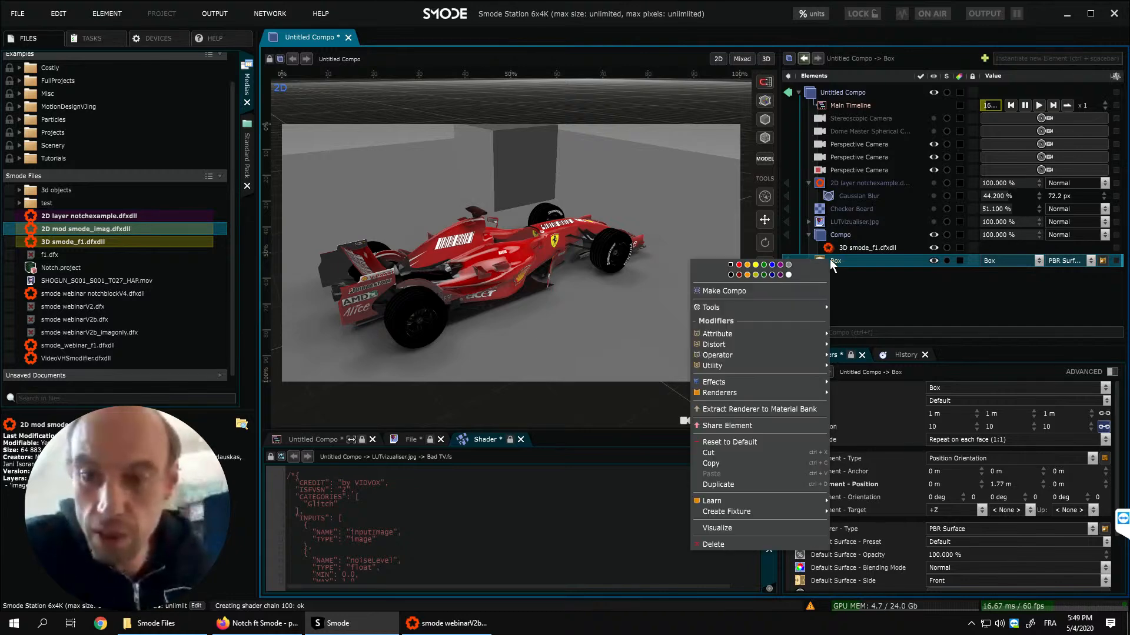
mouse_move(772, 336)
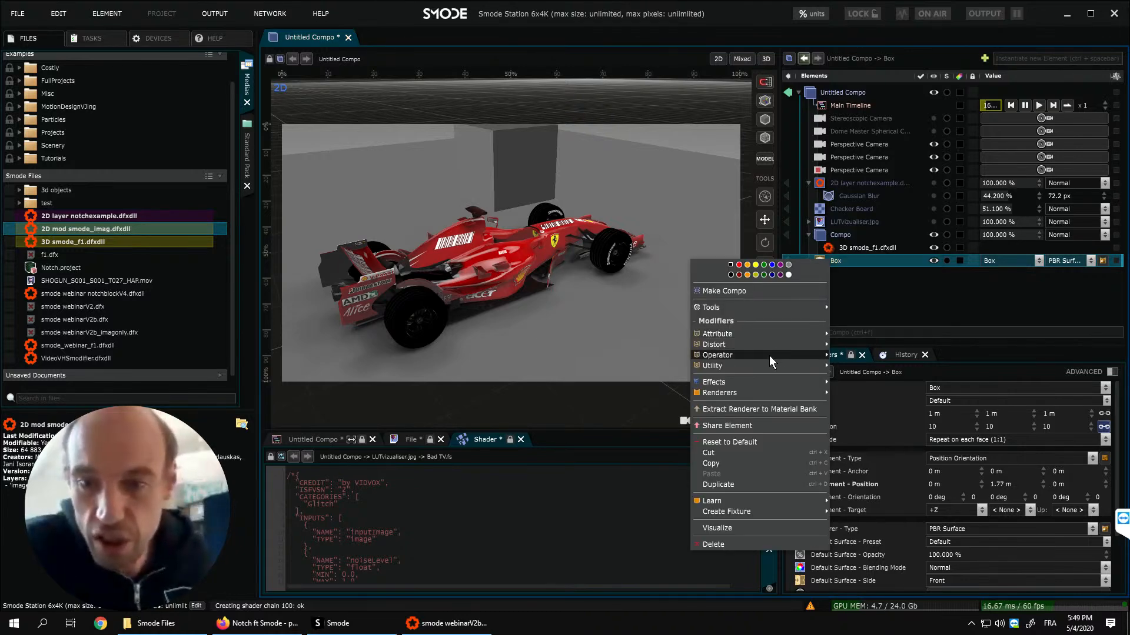
mouse_move(768, 355)
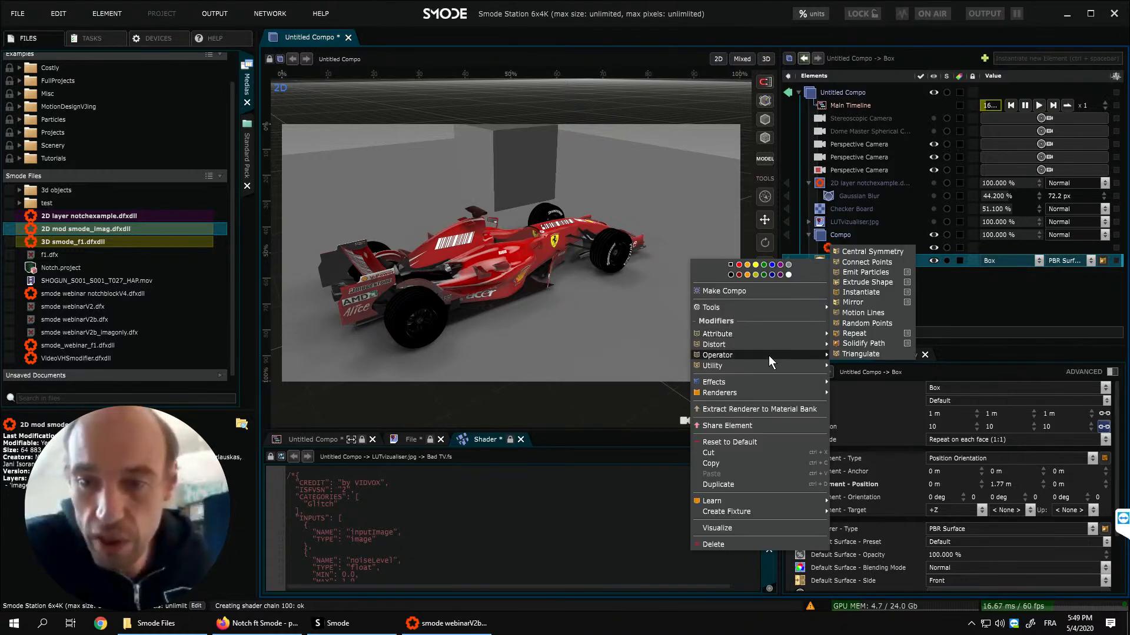
click(854, 333)
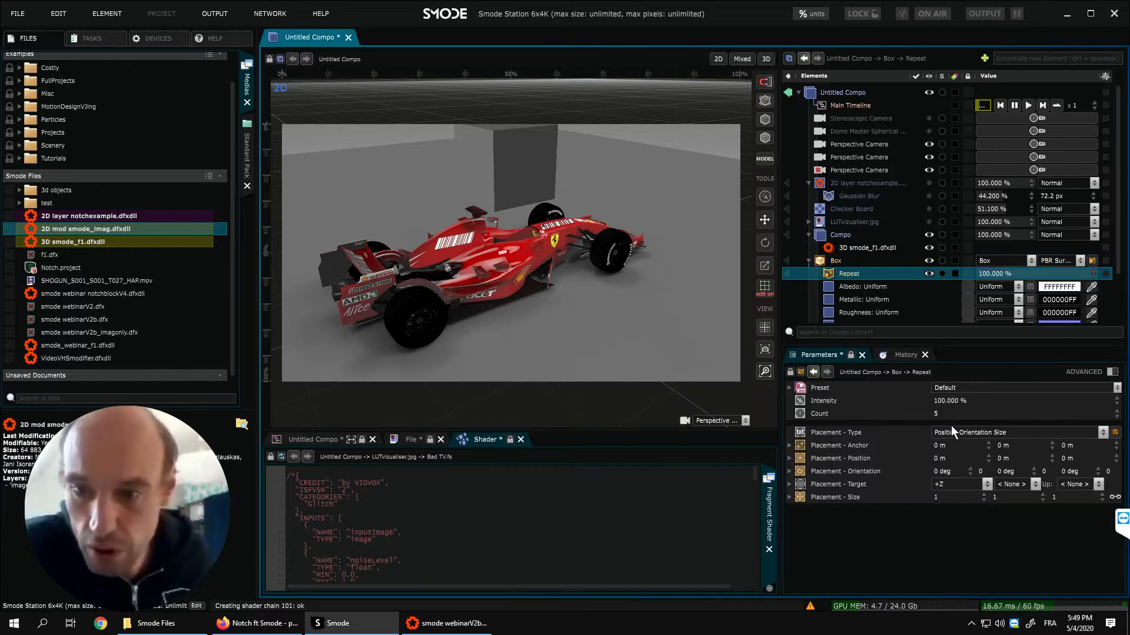
drag(951, 417, 951, 389)
drag(949, 458, 953, 378)
middle_drag(596, 265, 694, 270)
scroll(628, 274, down, 4)
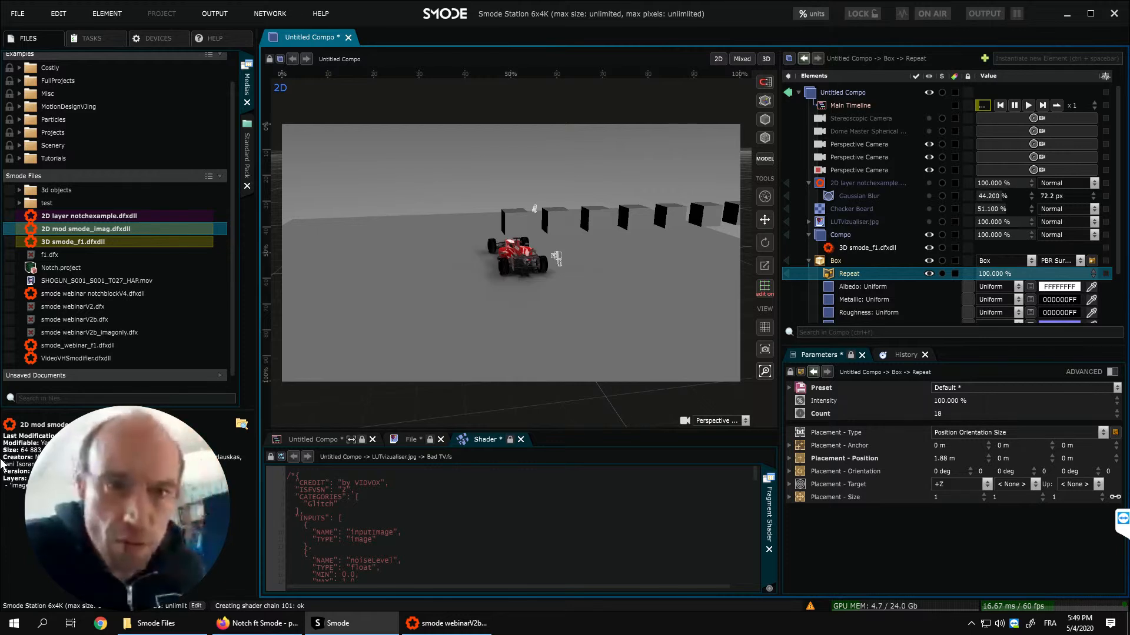
- Close Untitled Compo without saving its changes and open Notch.project
click(348, 37)
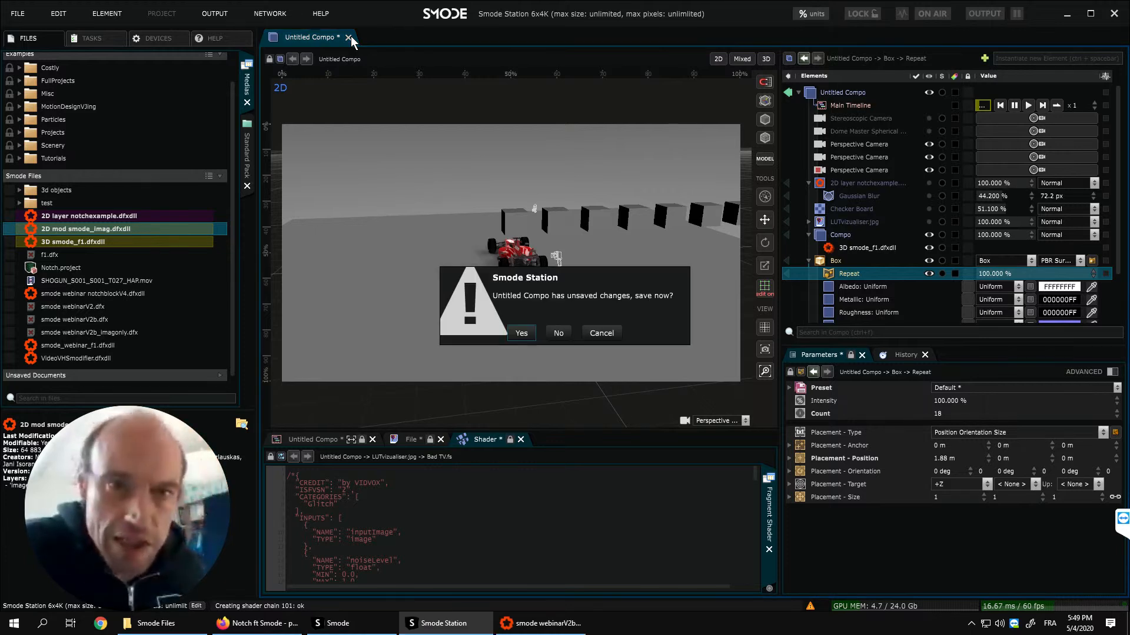
click(602, 333)
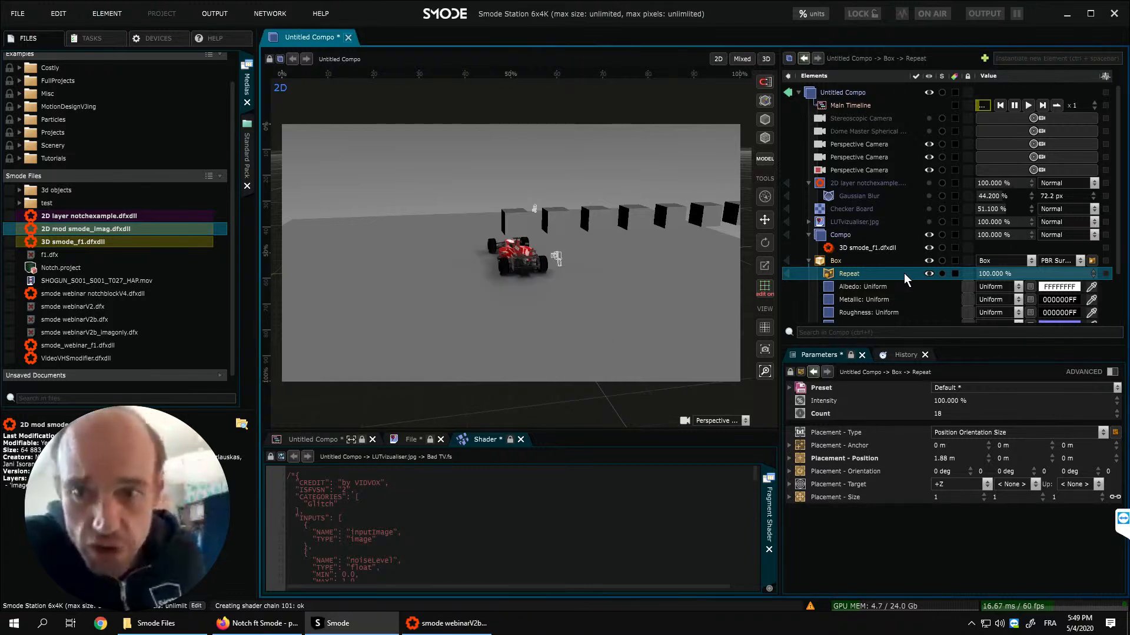
click(348, 38)
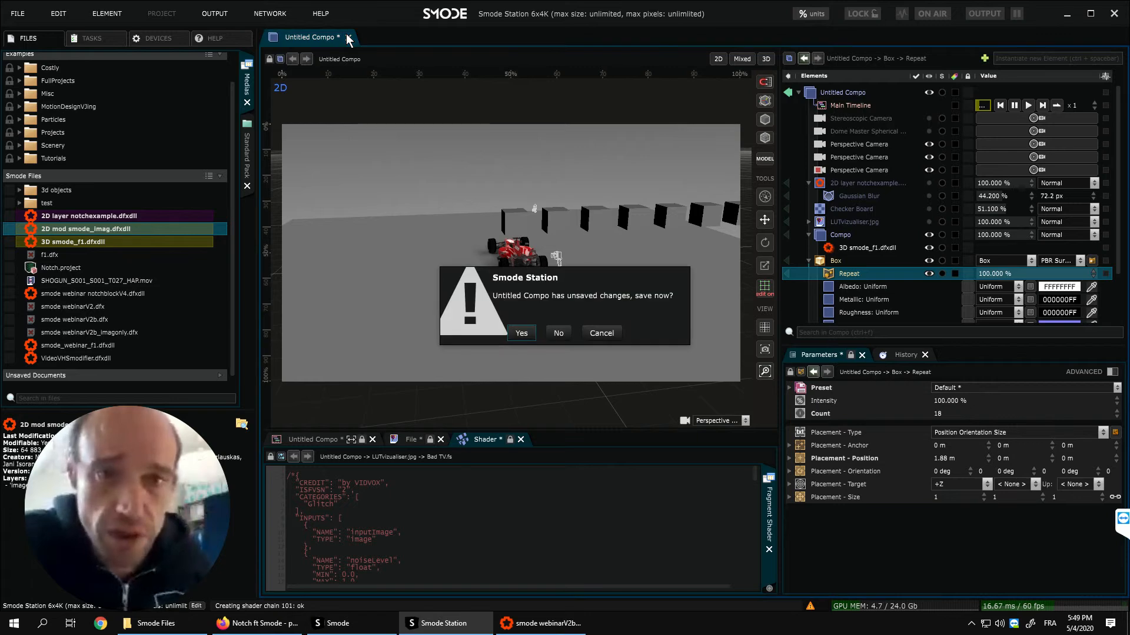
click(553, 331)
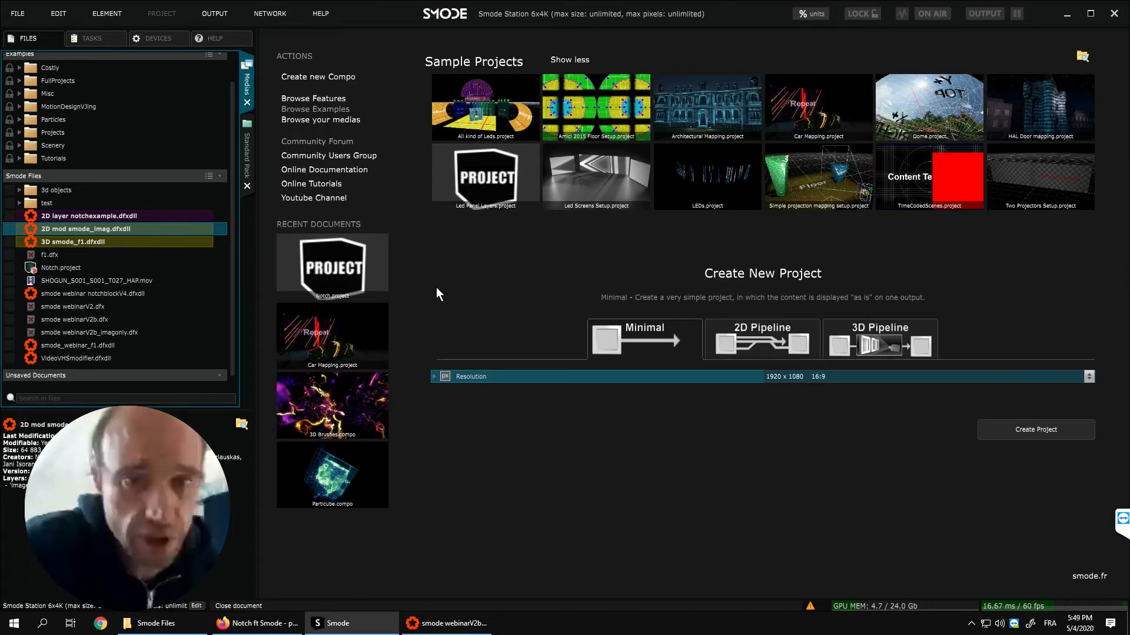
double_click(42, 266)
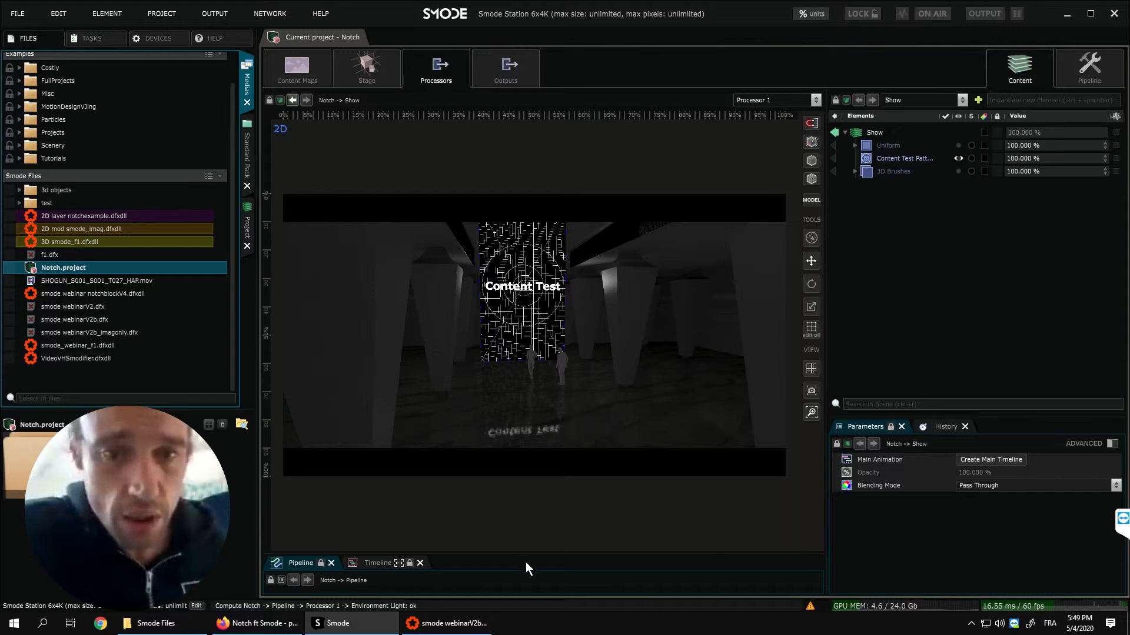
- Enlarge the project's pipeline view and examine the content maps BigScreen1, BigScreen2, SmallScreen1 and SmallScreen2 in turn
drag(570, 557, 547, 368)
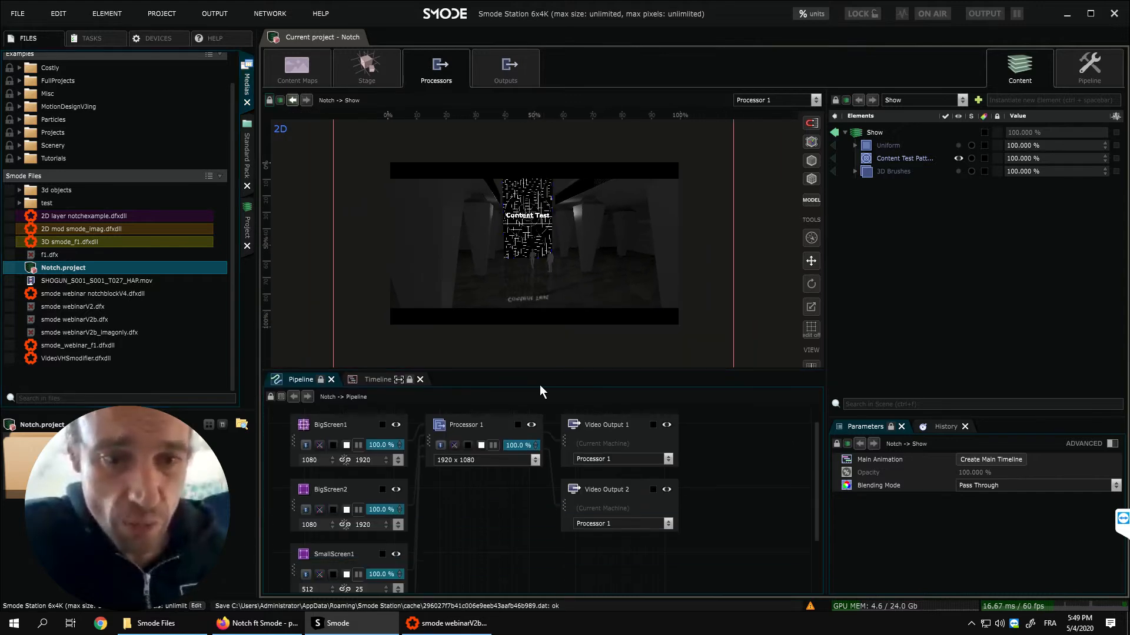
scroll(411, 510, up, 1)
click(360, 450)
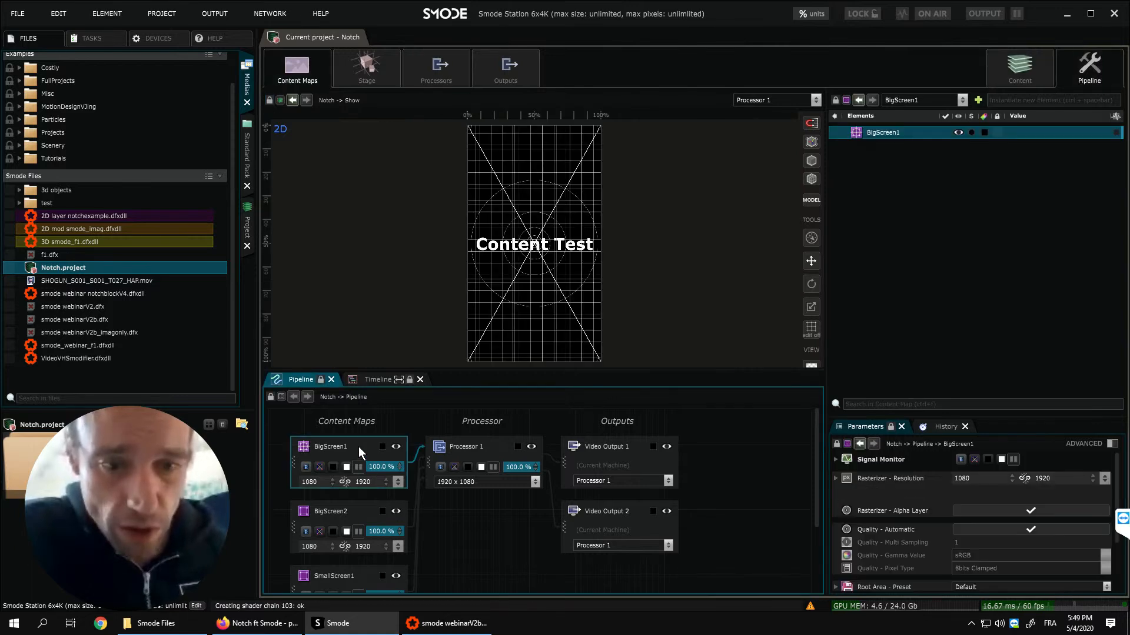
click(338, 514)
scroll(350, 485, down, 1)
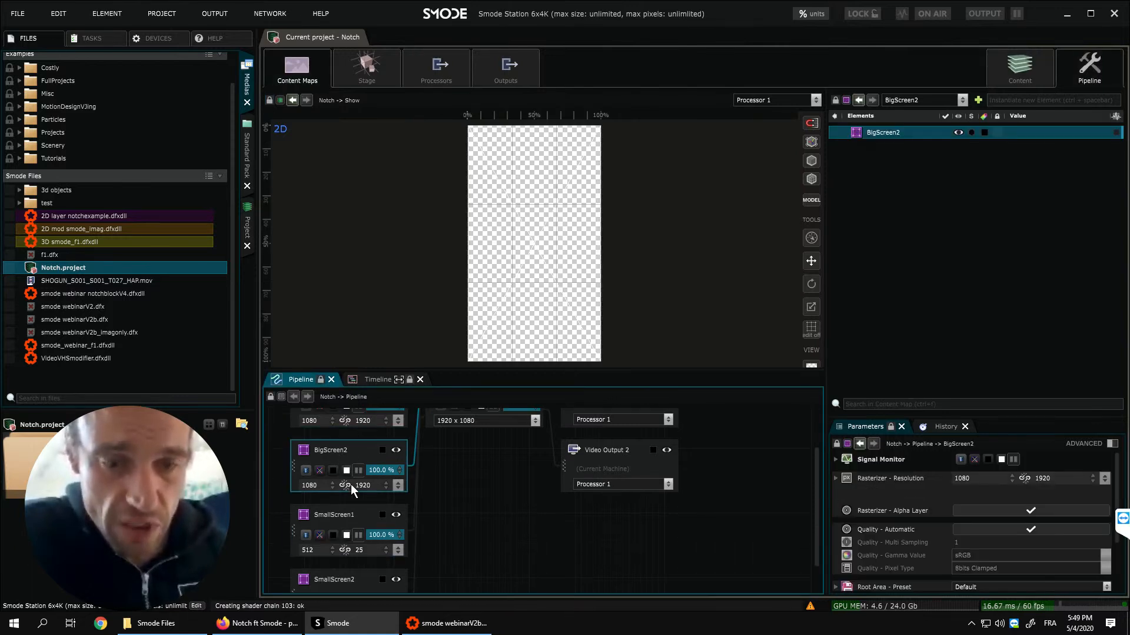
click(337, 510)
scroll(347, 510, down, 1)
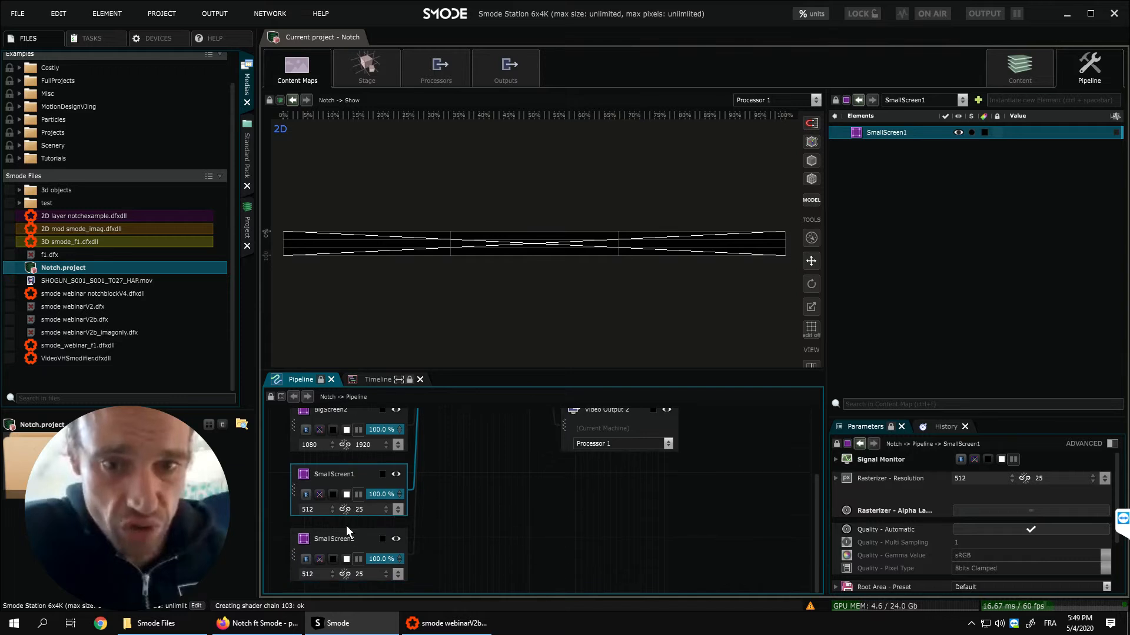
click(339, 541)
scroll(348, 458, up, 2)
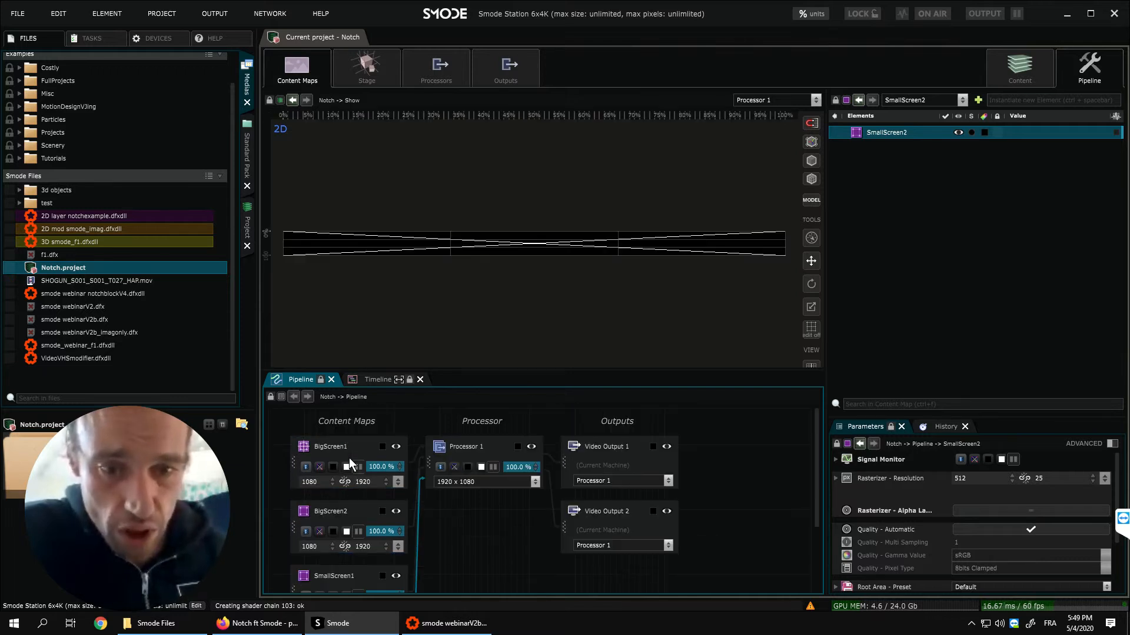
- Display the project's Stage, select the Big1 screen and look at the screen layout in 3D
click(1023, 62)
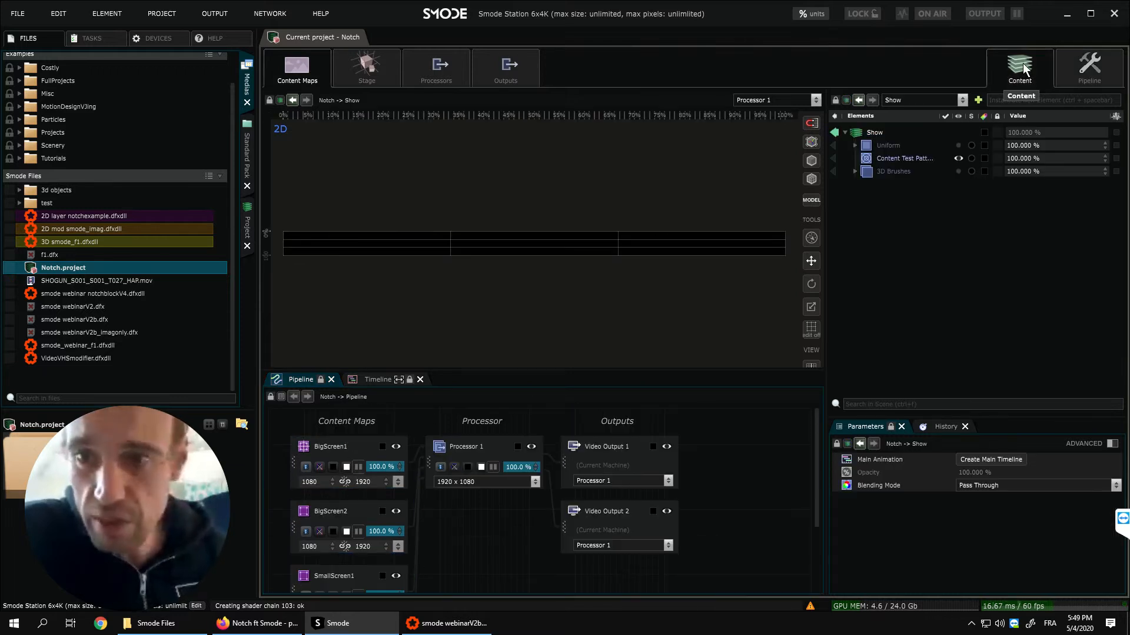
click(954, 98)
click(920, 155)
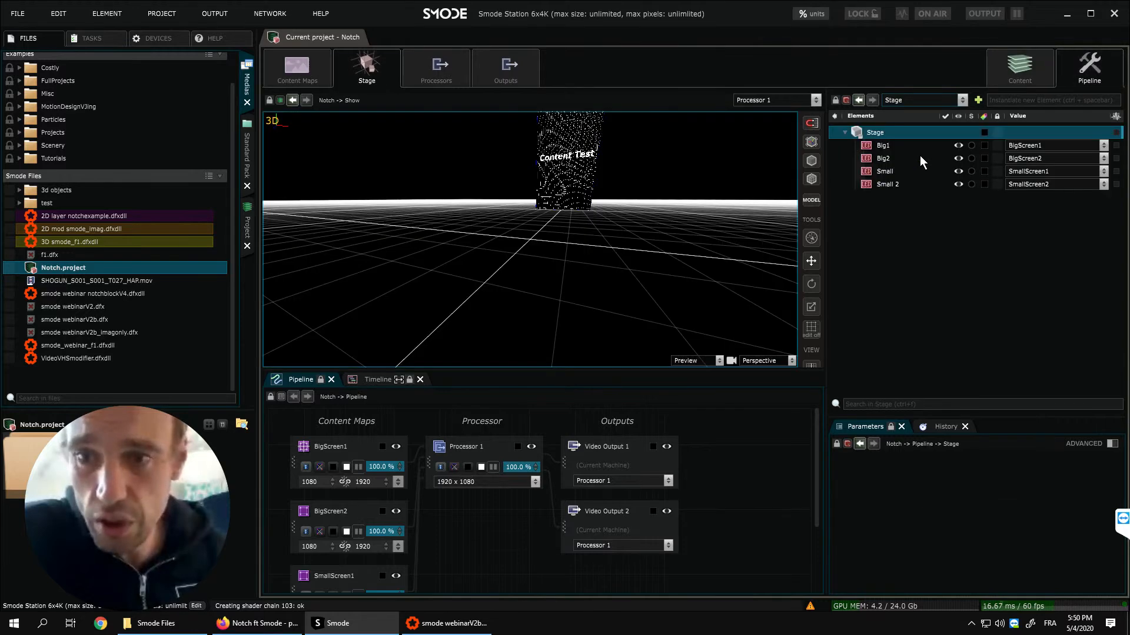
click(896, 146)
drag(642, 252, 598, 261)
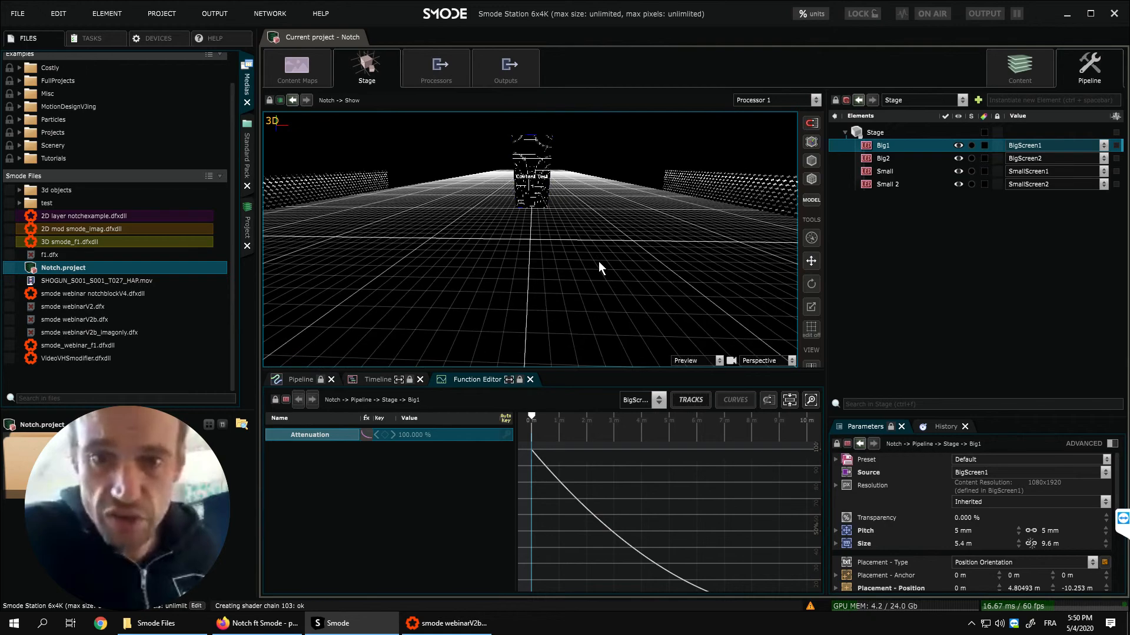
- Select the Big2 screen and look at the placement of the stage screens in 3D from several angles
scroll(598, 261, down, 5)
scroll(596, 268, up, 3)
drag(591, 268, 698, 218)
click(885, 158)
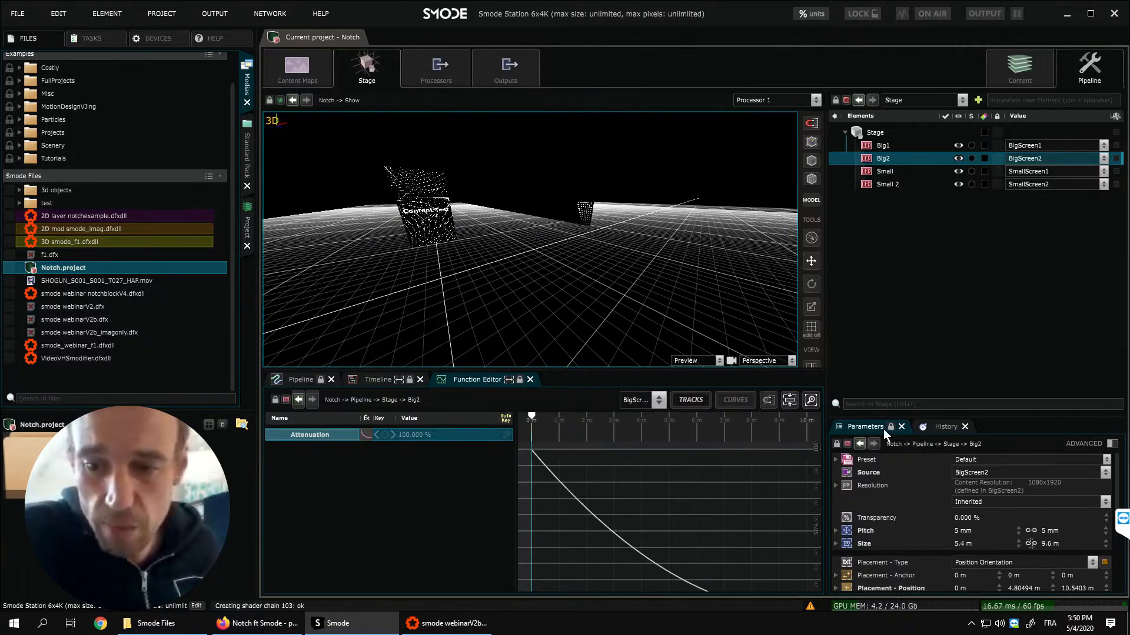
drag(677, 282, 694, 265)
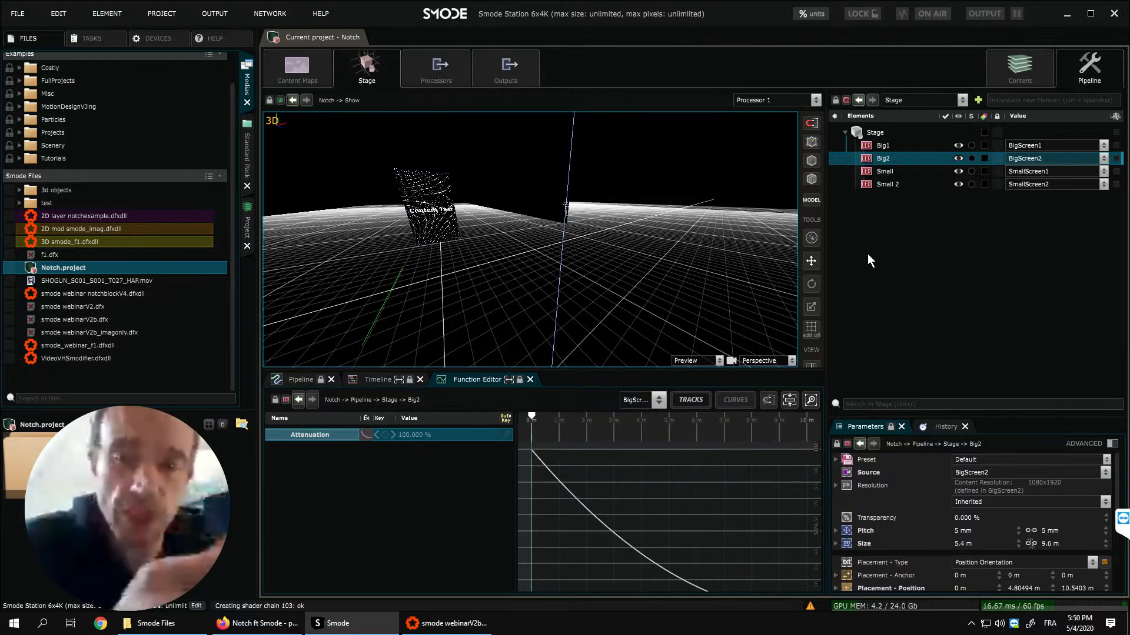
middle_drag(589, 254, 588, 265)
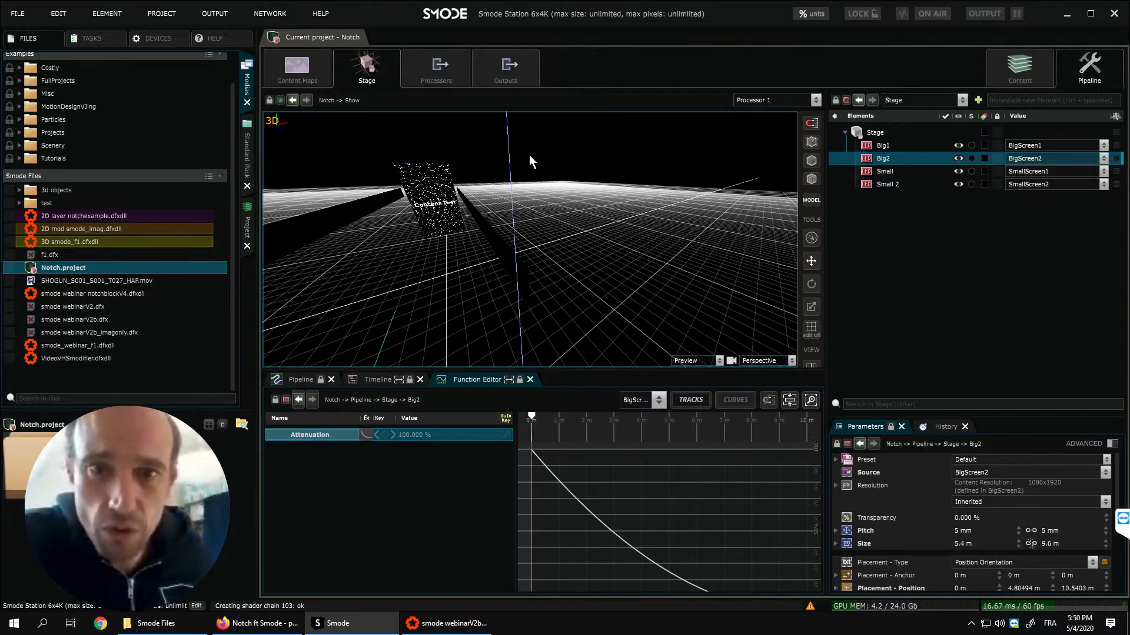
- Display Processor 1 from the pipeline in an enlarged viewport and examine its elements, including the Wall of Stage.fbx
click(302, 378)
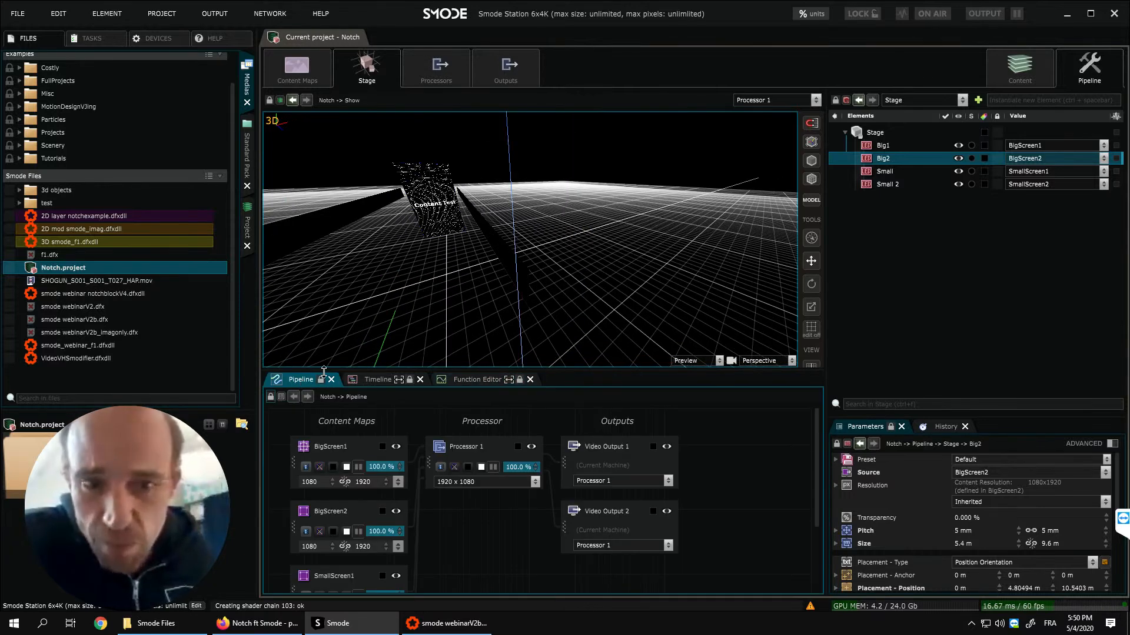
double_click(465, 446)
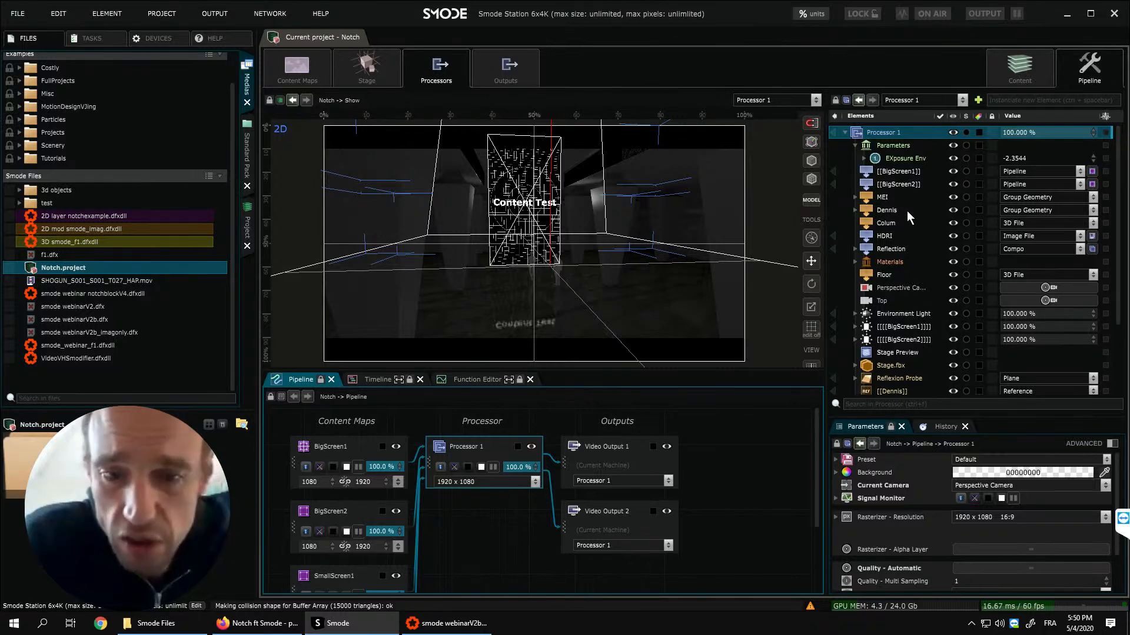
click(782, 183)
drag(685, 369, 666, 441)
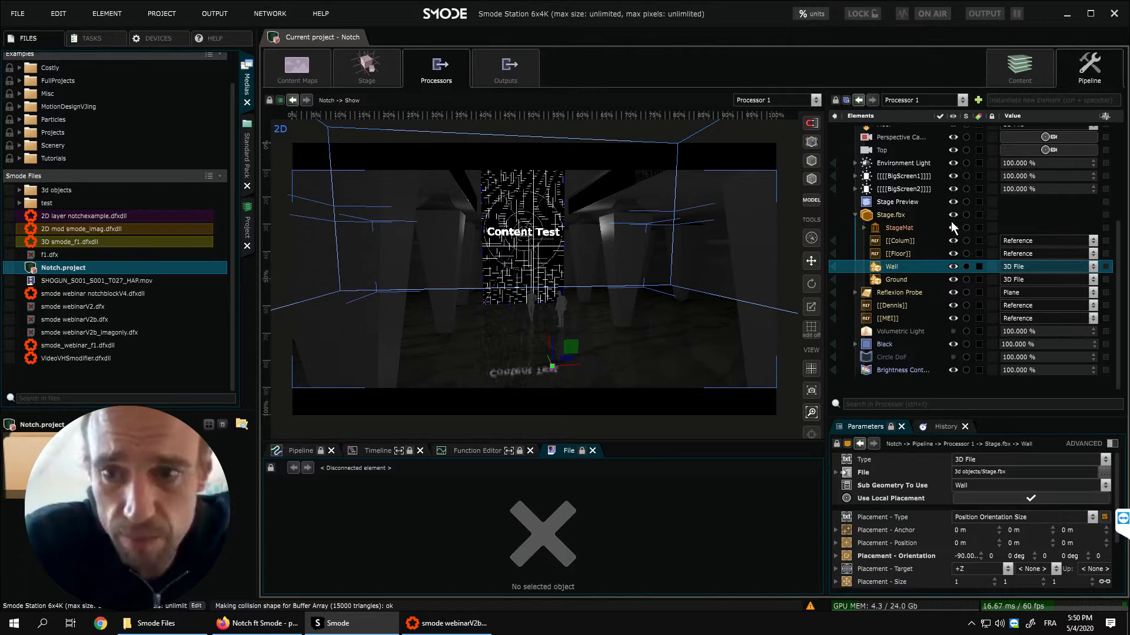
scroll(951, 221, up, 3)
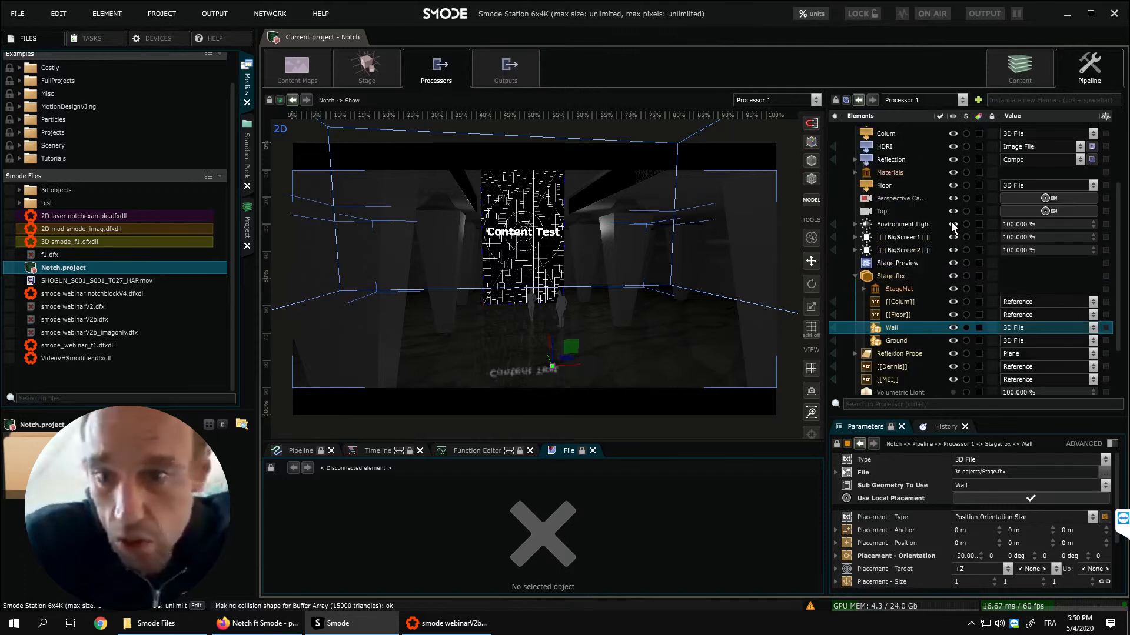
- Hide the Content Test Pattern layer in the Show content, and preview the 3D Brushes layer briefly before hiding it again
click(1001, 66)
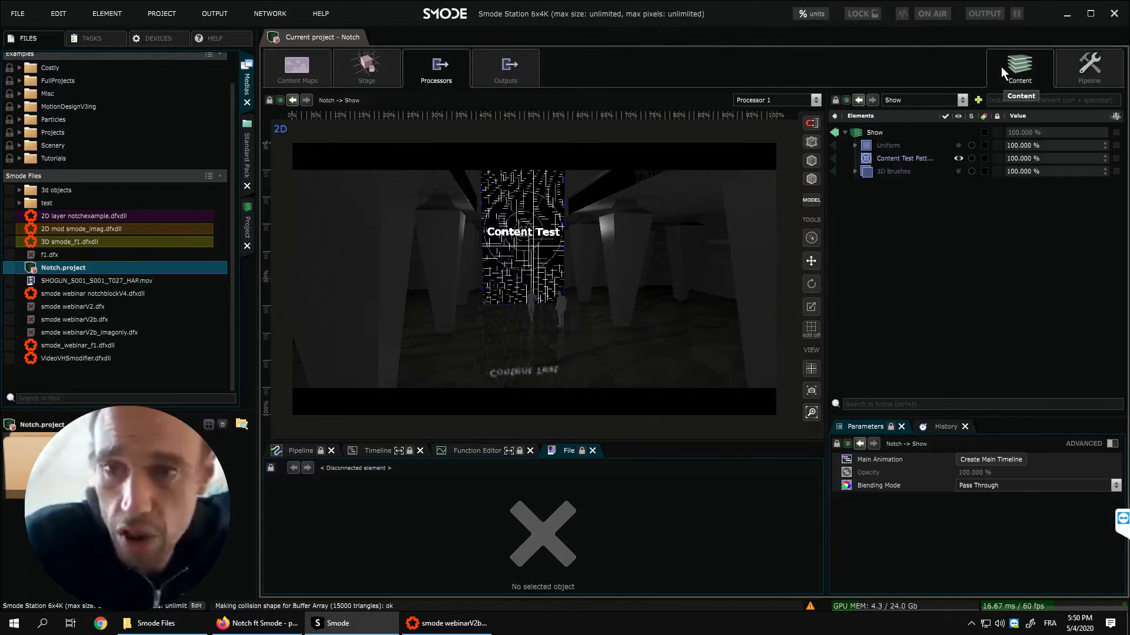
click(946, 156)
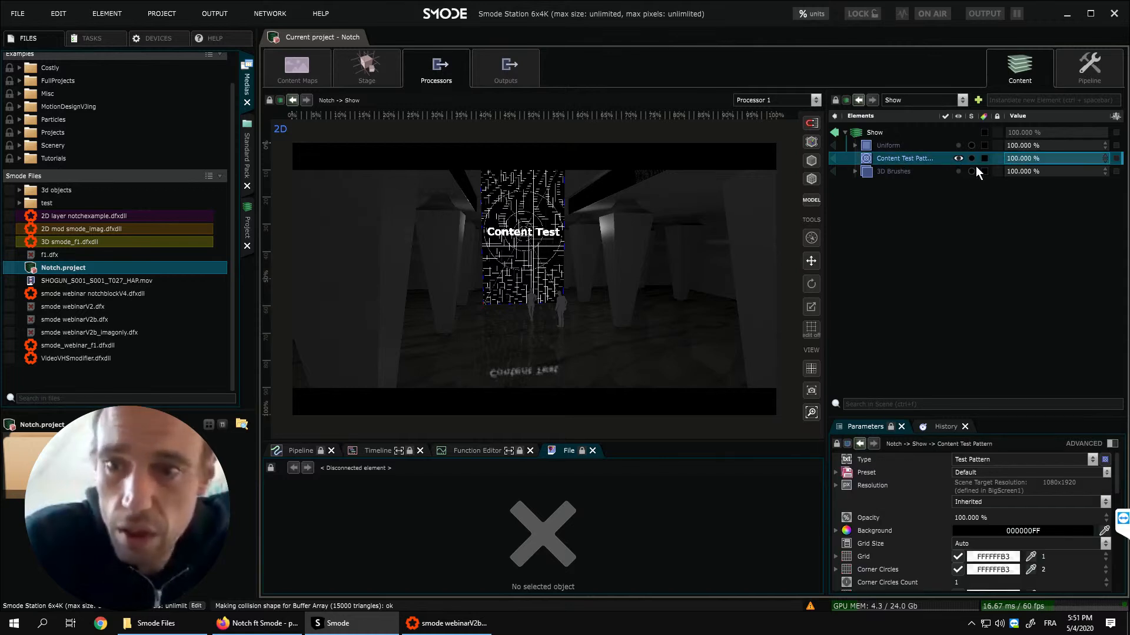
click(957, 171)
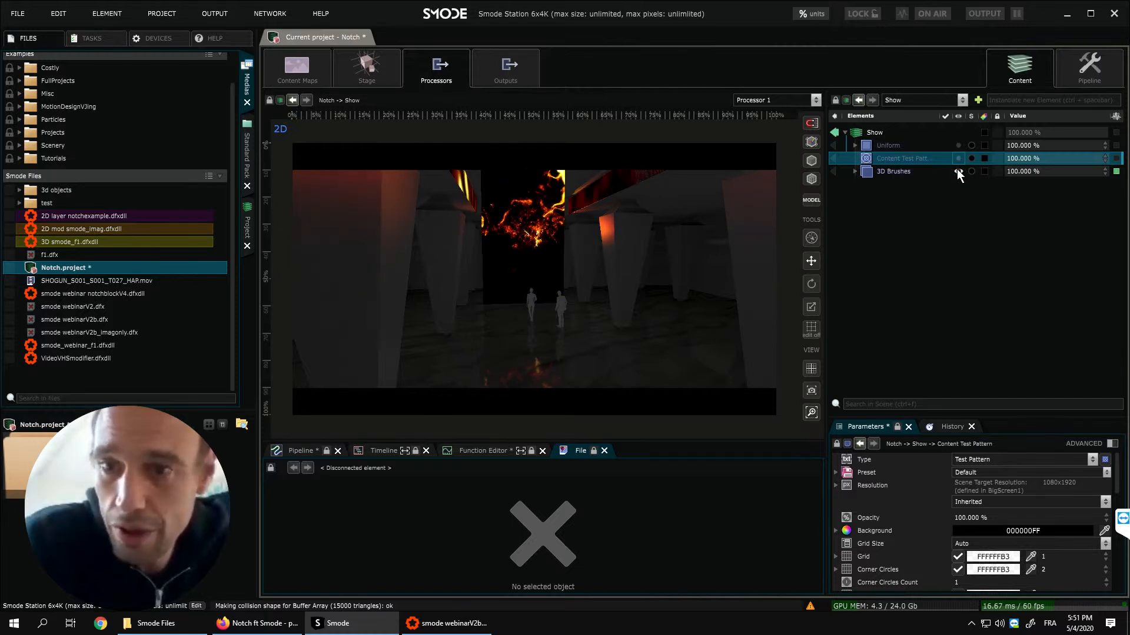
click(957, 170)
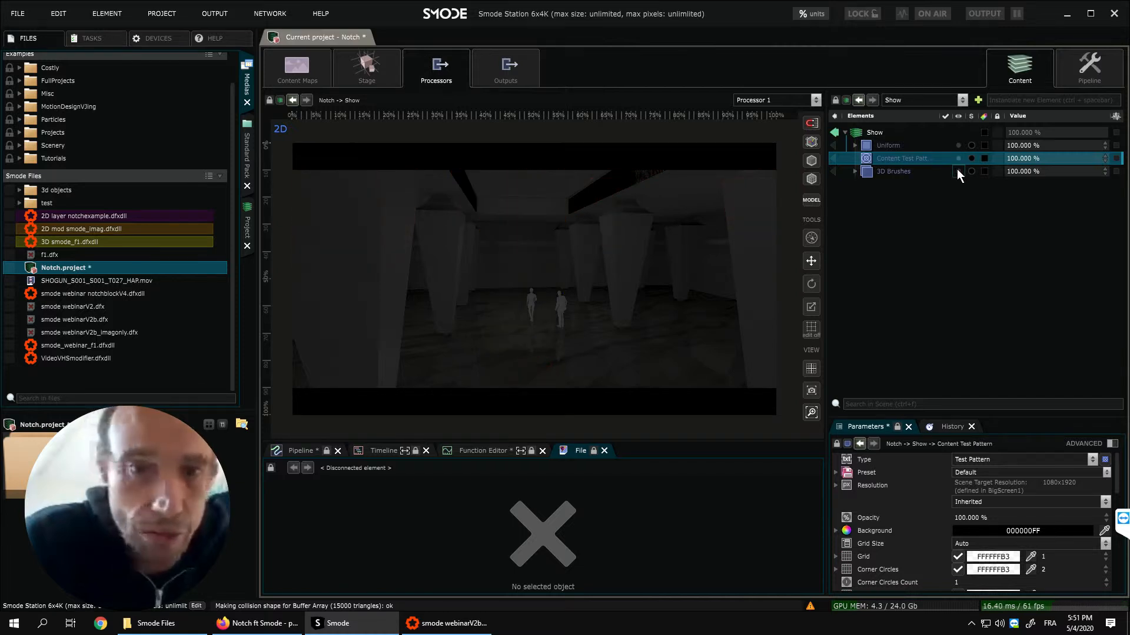
- Add the 2D layer notchexample.dfxdll block to the Show and play it with a standalone player
drag(33, 244, 336, 162)
click(45, 217)
drag(36, 216, 882, 136)
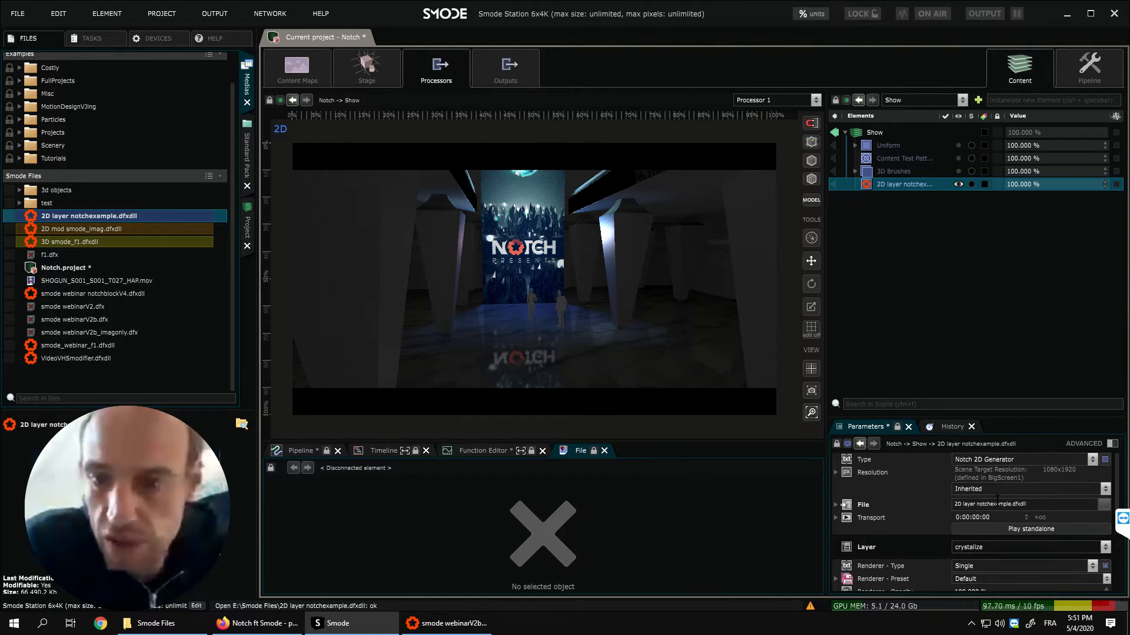
click(998, 529)
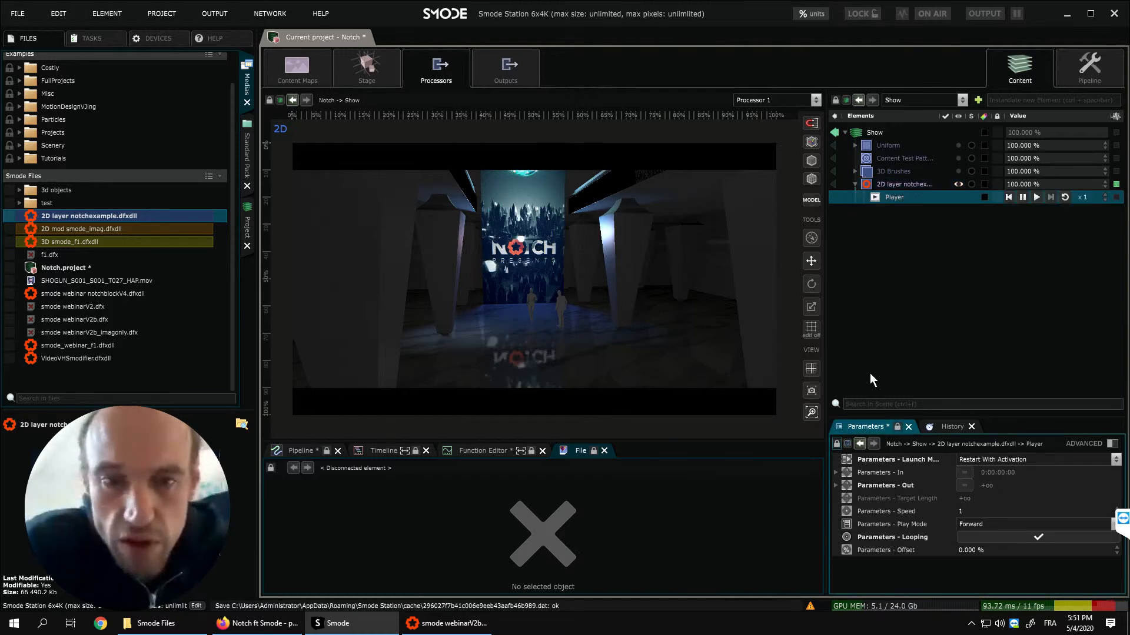
- Visualize Processor 1 in 3D and inspect the stage scene with its camera from different distances
click(931, 100)
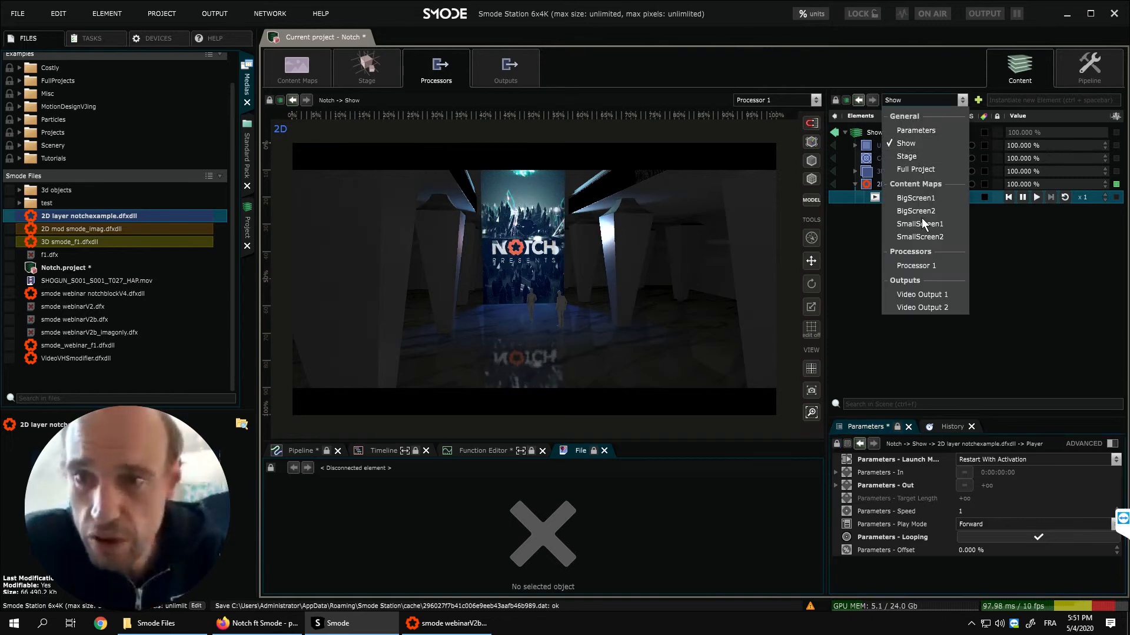
click(920, 263)
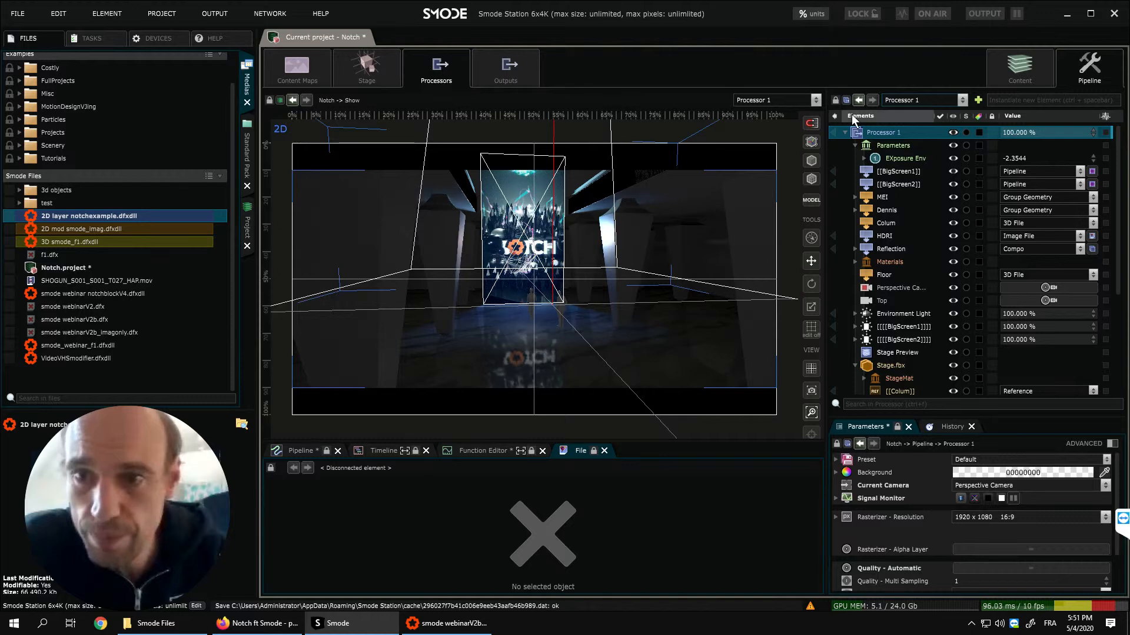
click(835, 132)
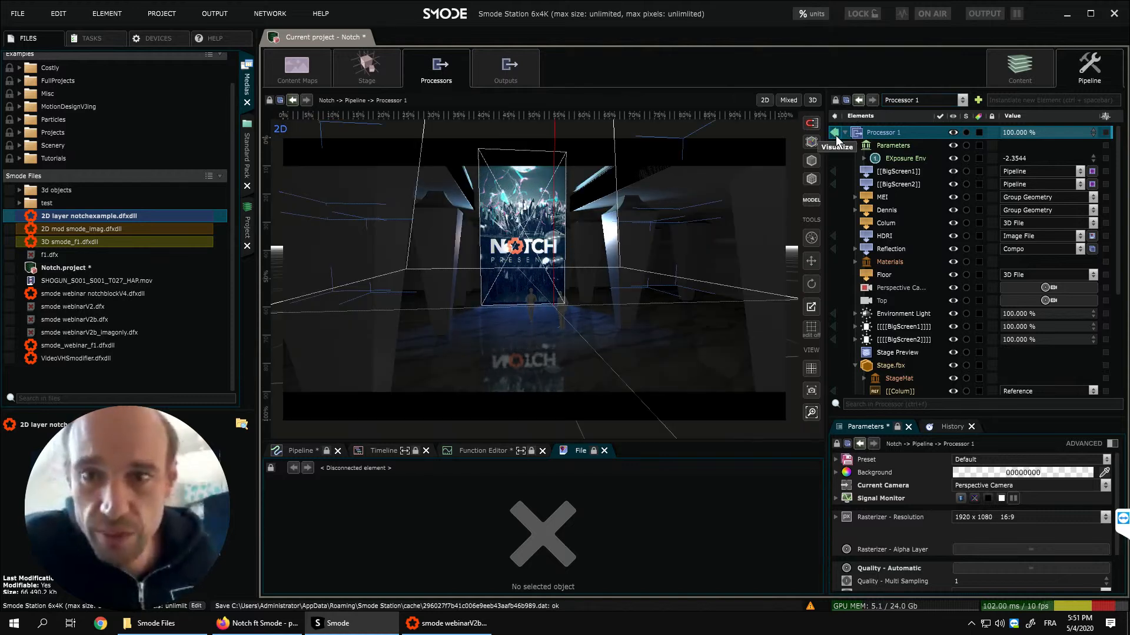
click(811, 101)
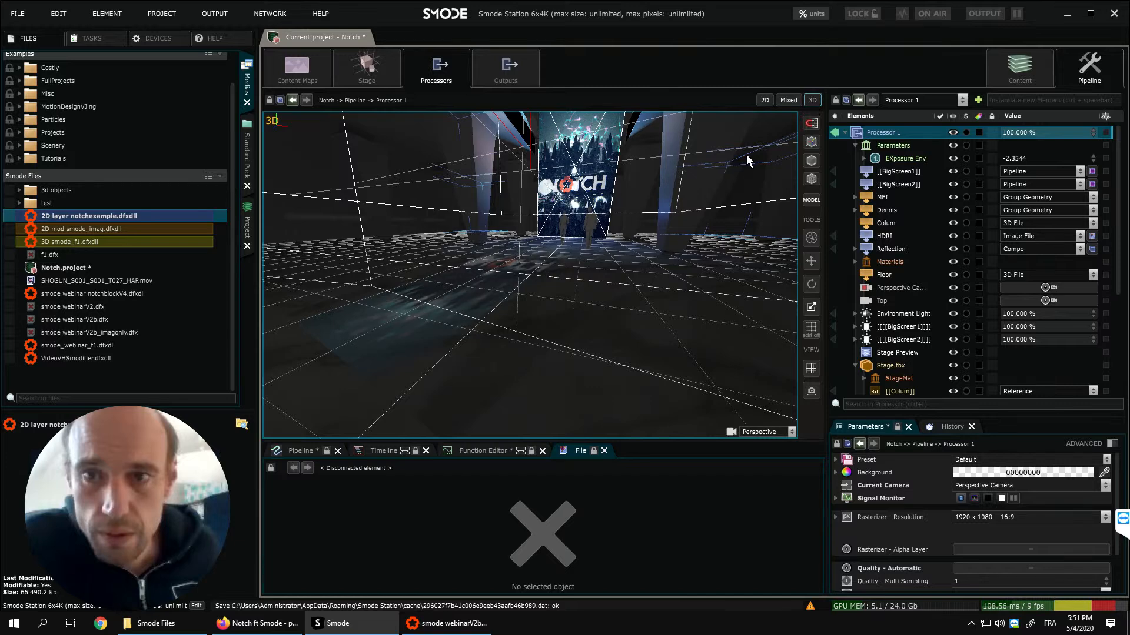
mouse_move(585, 224)
middle_down()
mouse_move(589, 237)
mouse_move(586, 214)
middle_up()
scroll(586, 214, down, 2)
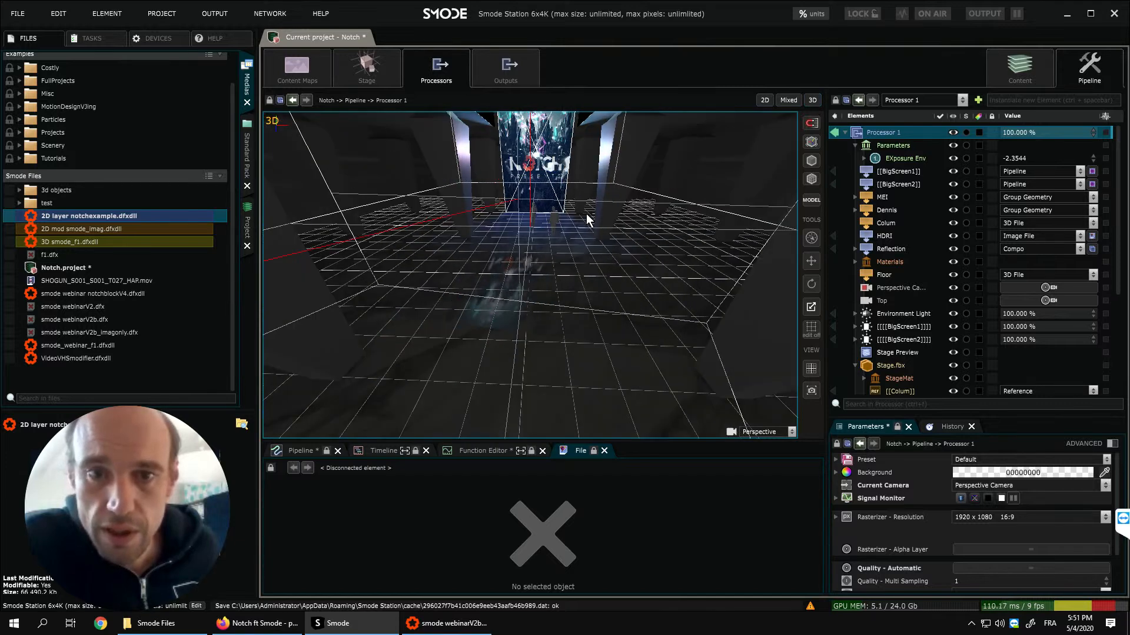
scroll(585, 213, up, 2)
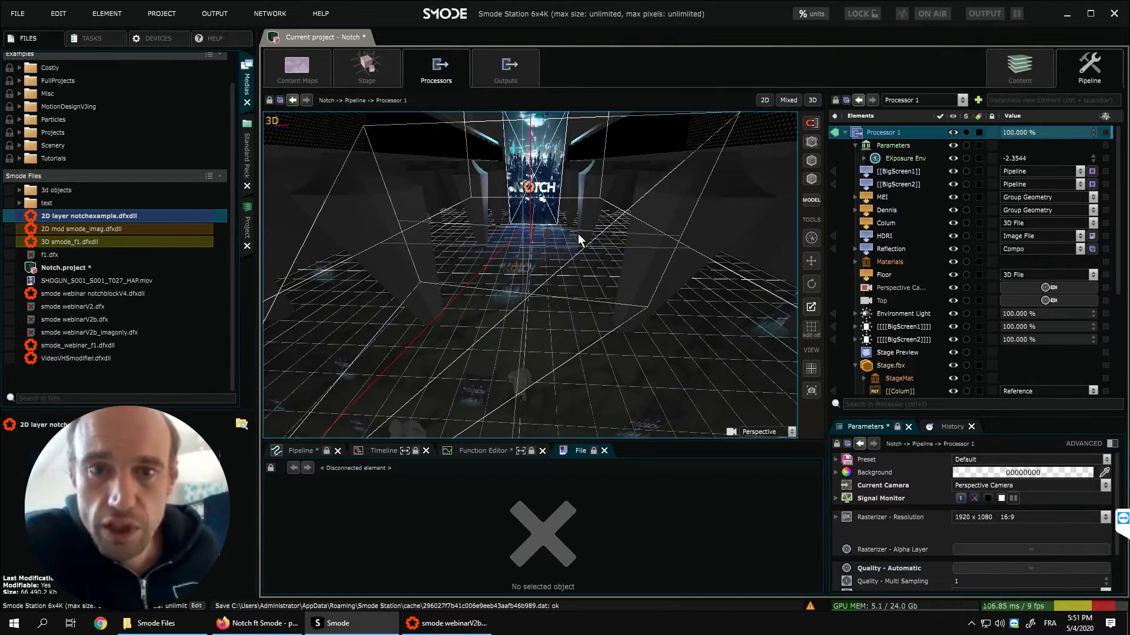
scroll(579, 235, down, 2)
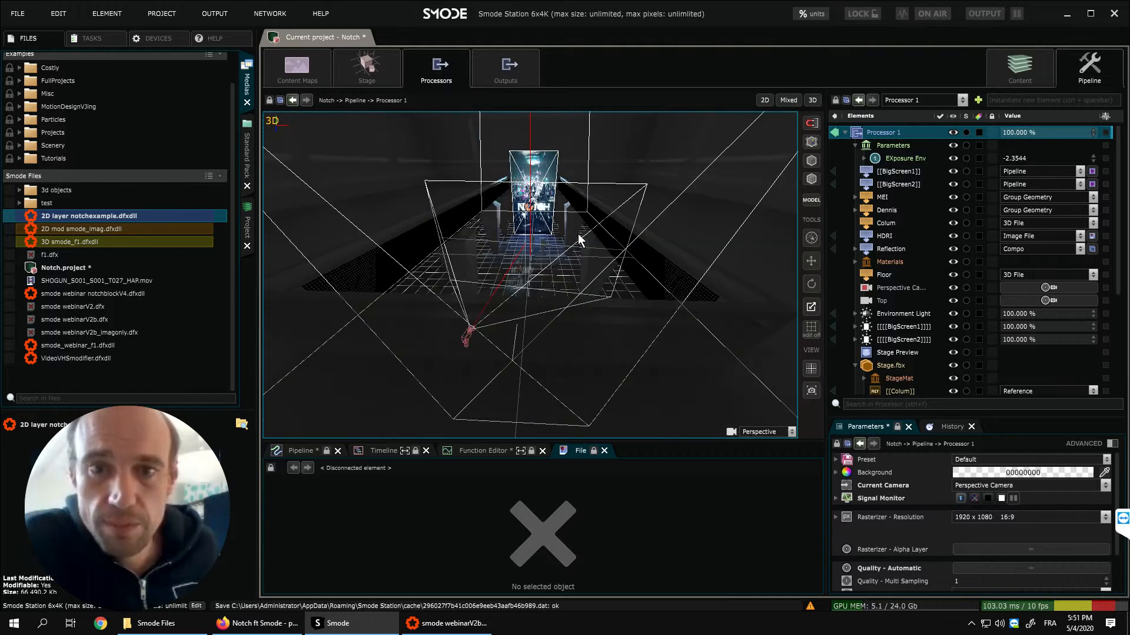
scroll(579, 237, up, 2)
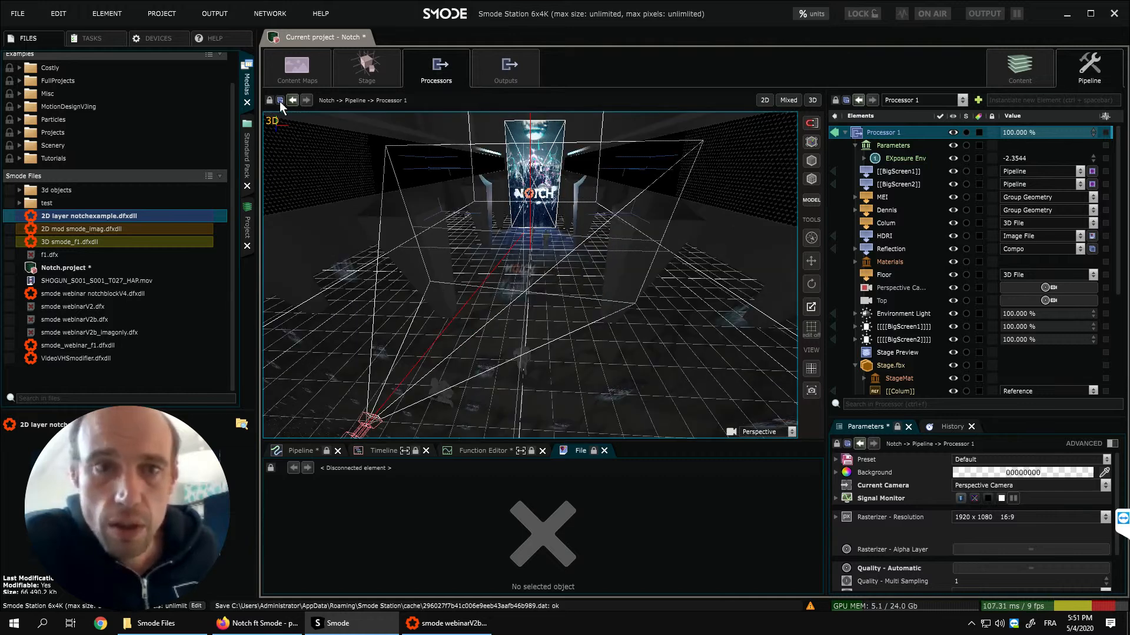
- Add a perspective camera to Processor 1, make it the current camera and view its image in 2D
right_click(887, 132)
mouse_move(840, 216)
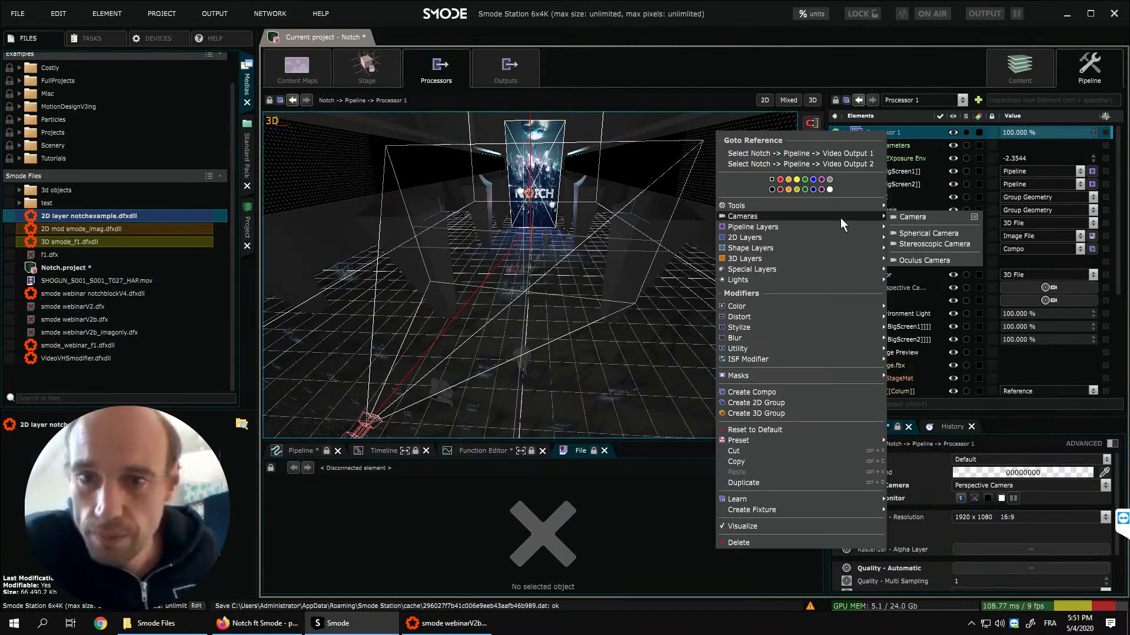
click(899, 217)
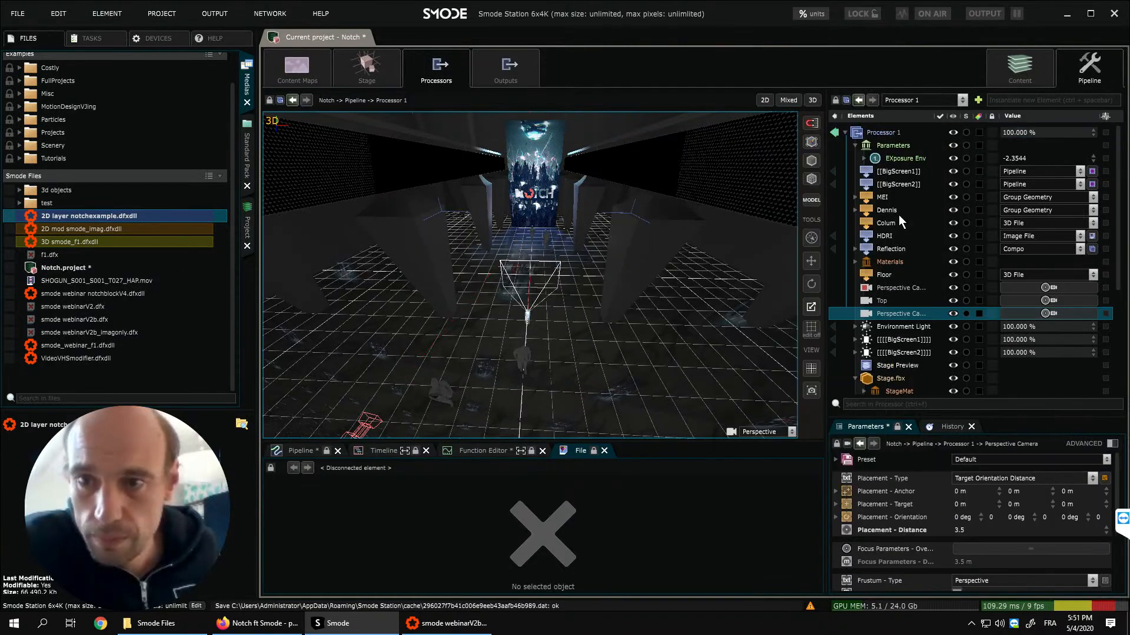
click(1033, 310)
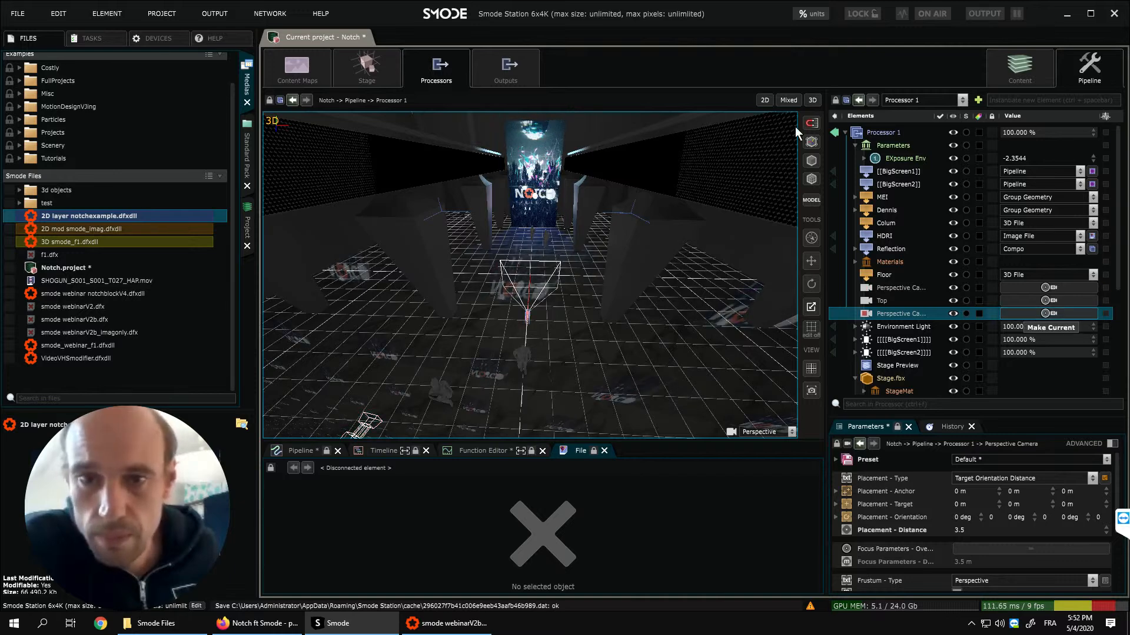
click(767, 100)
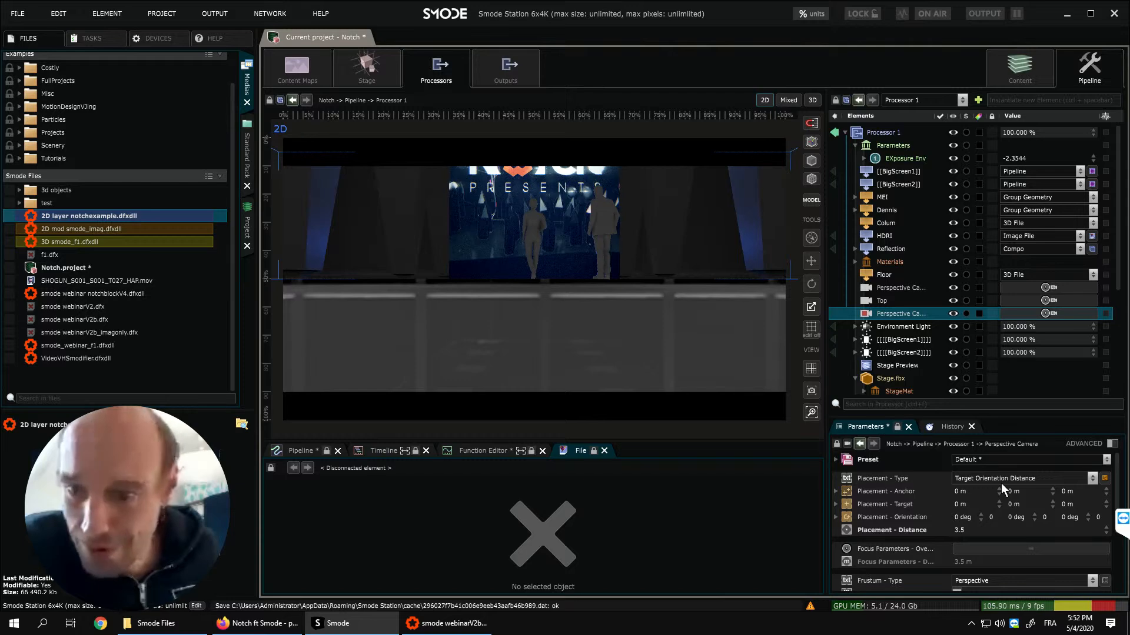
- Set the new camera's placement target to Y 5 m and Z 1.43 m, and make the original perspective camera current again
drag(1025, 502, 893, 227)
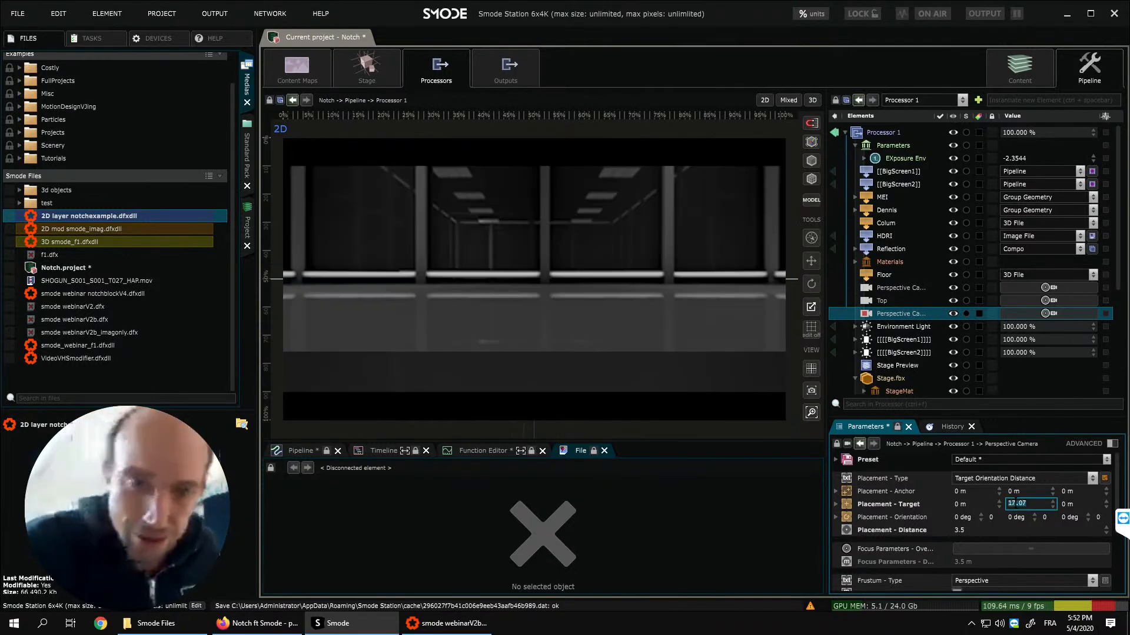
key(Return)
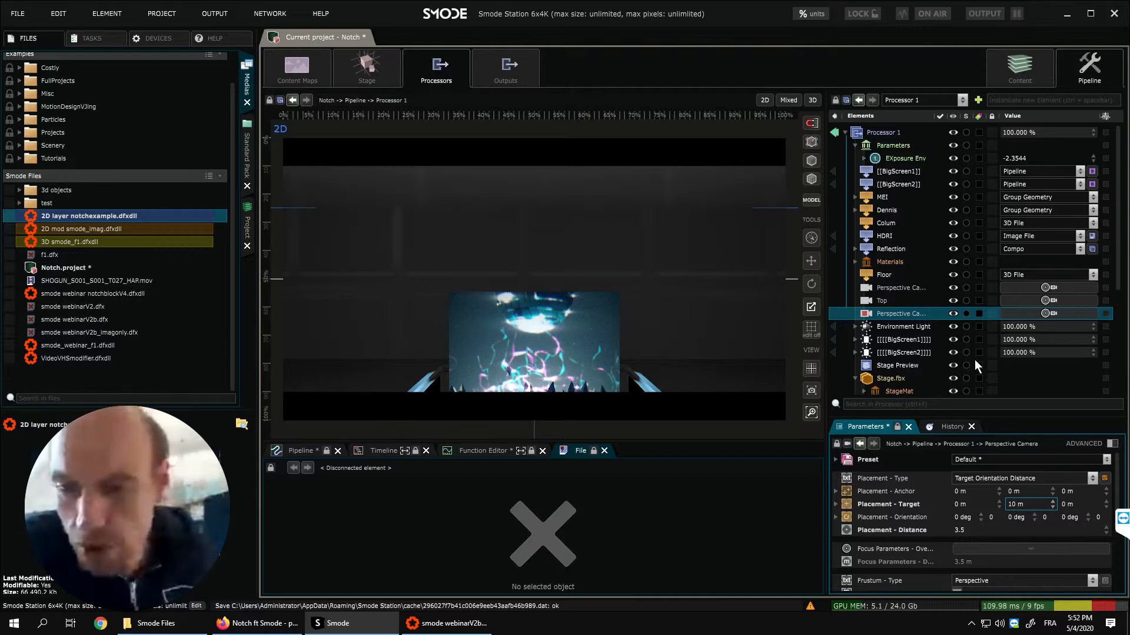
click(1033, 502)
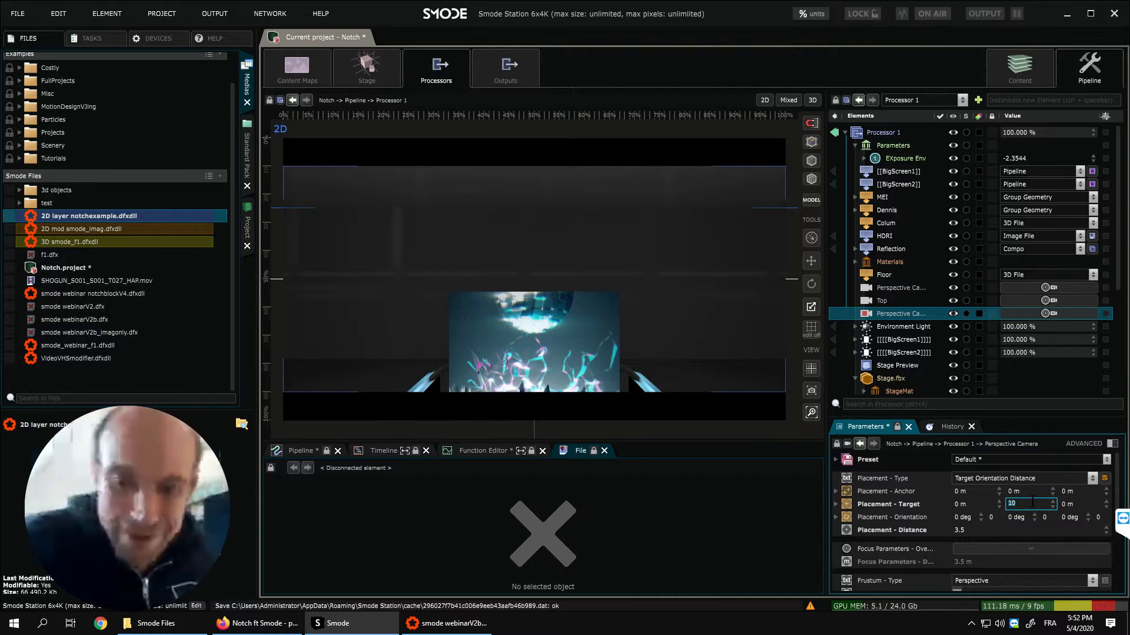
drag(1069, 503, 1059, 499)
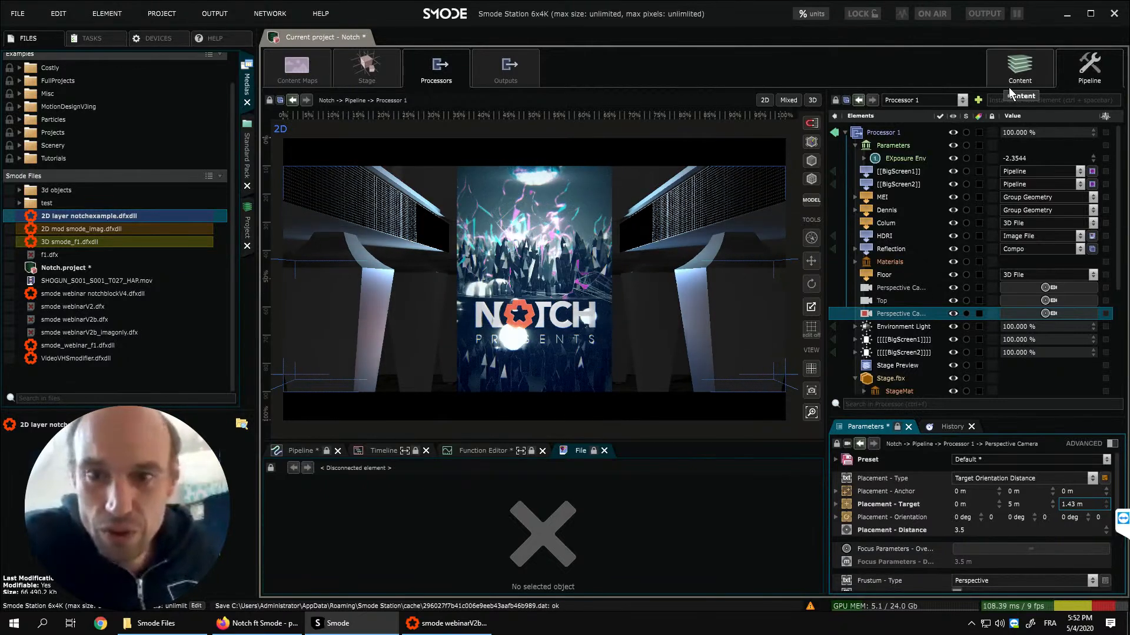
click(1038, 287)
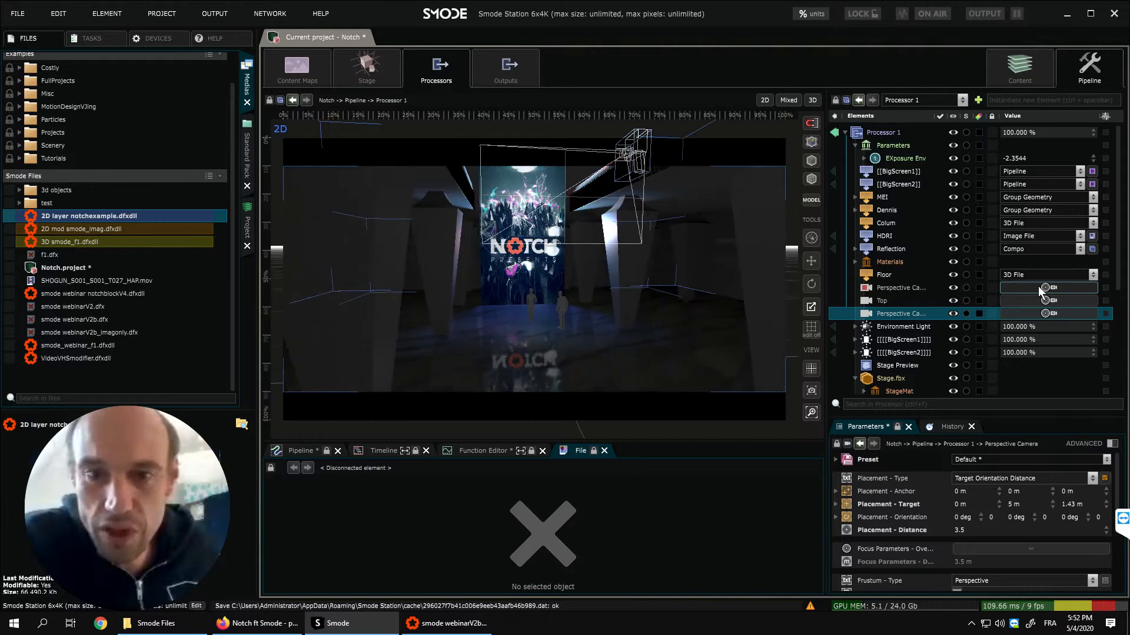
- Add two parametric placements to the 2D layer notchexample.dfxdll in the Show and target the second one at SmallScreen1
click(1032, 66)
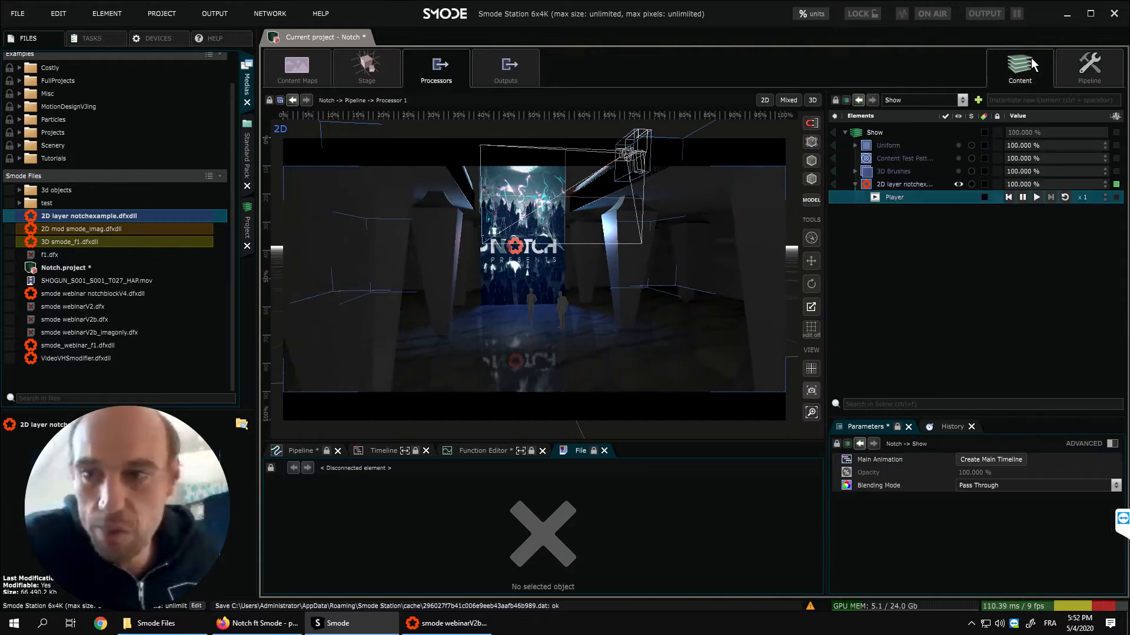
click(914, 185)
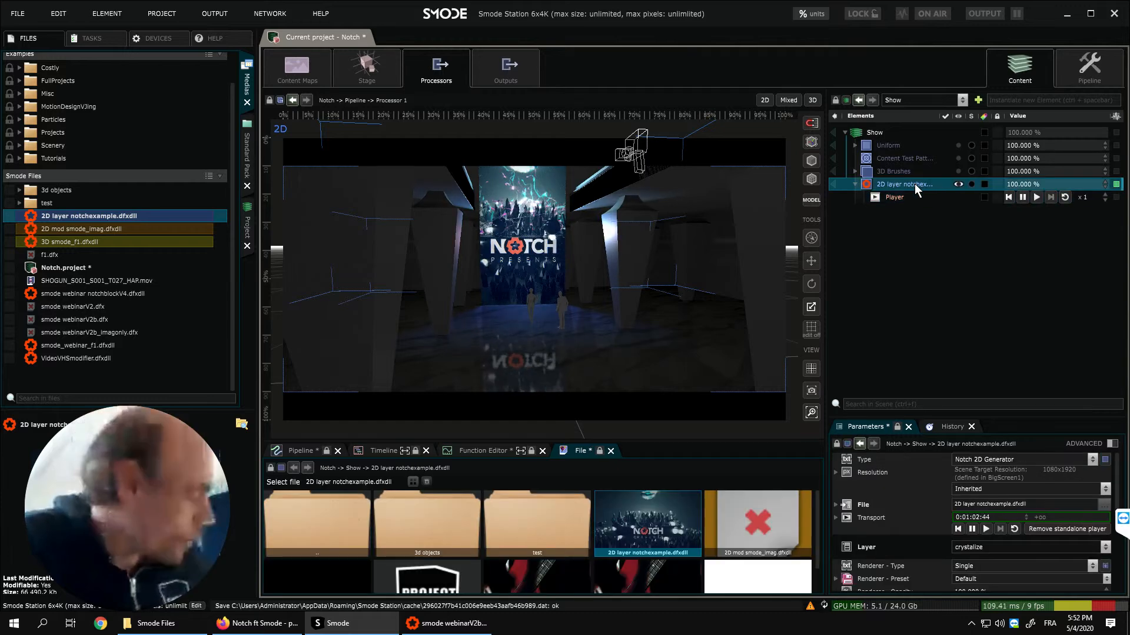
key(ctrl+r)
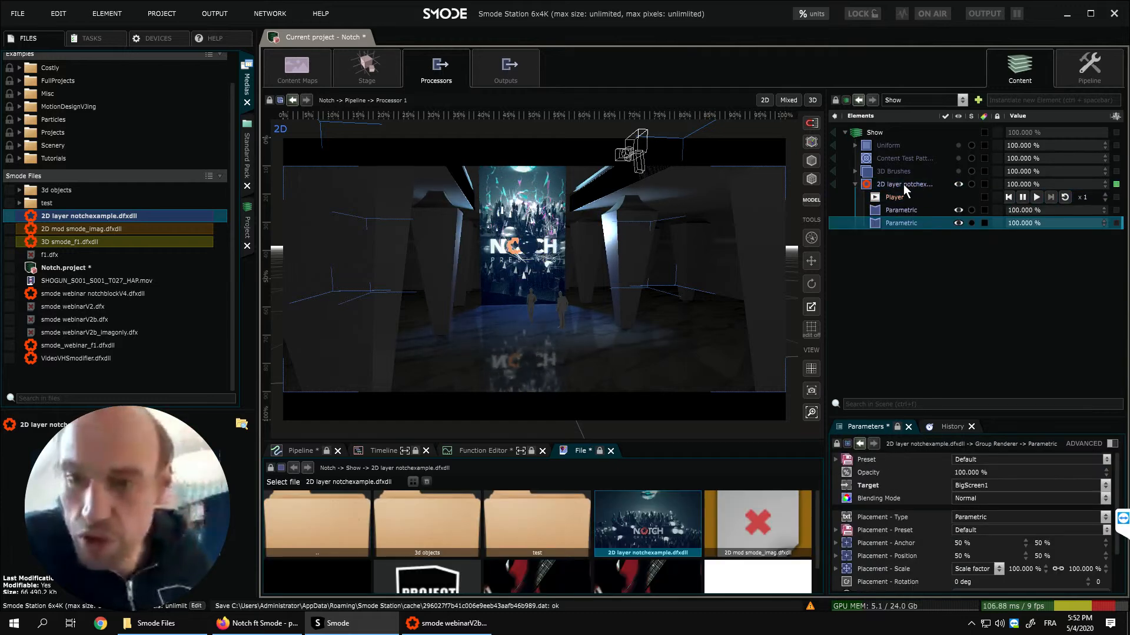
drag(827, 260, 729, 247)
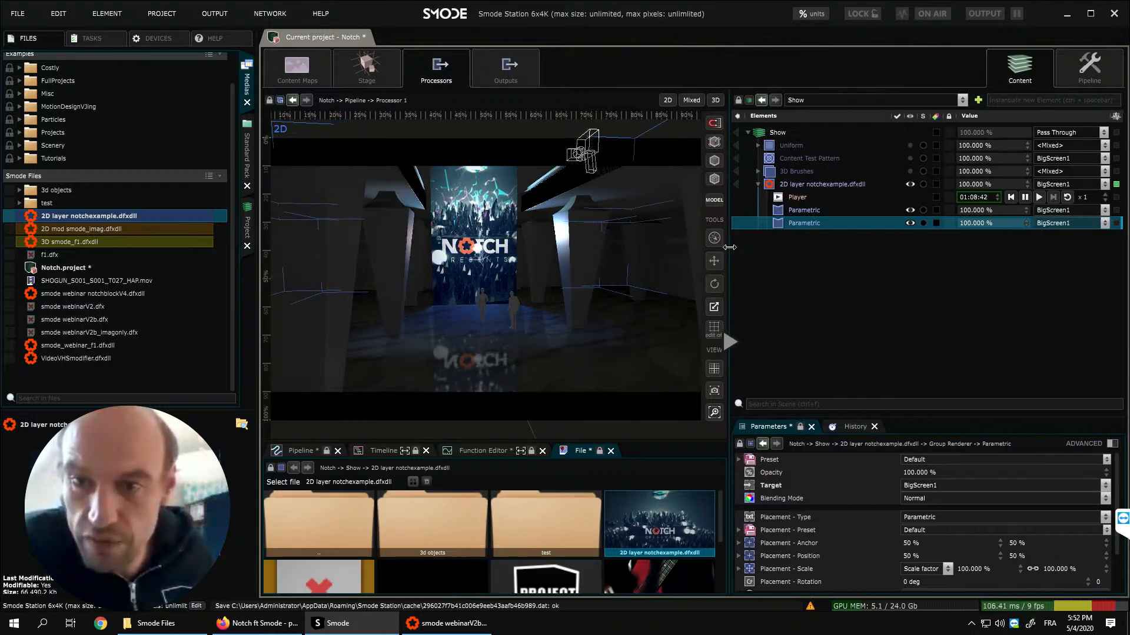
click(1105, 224)
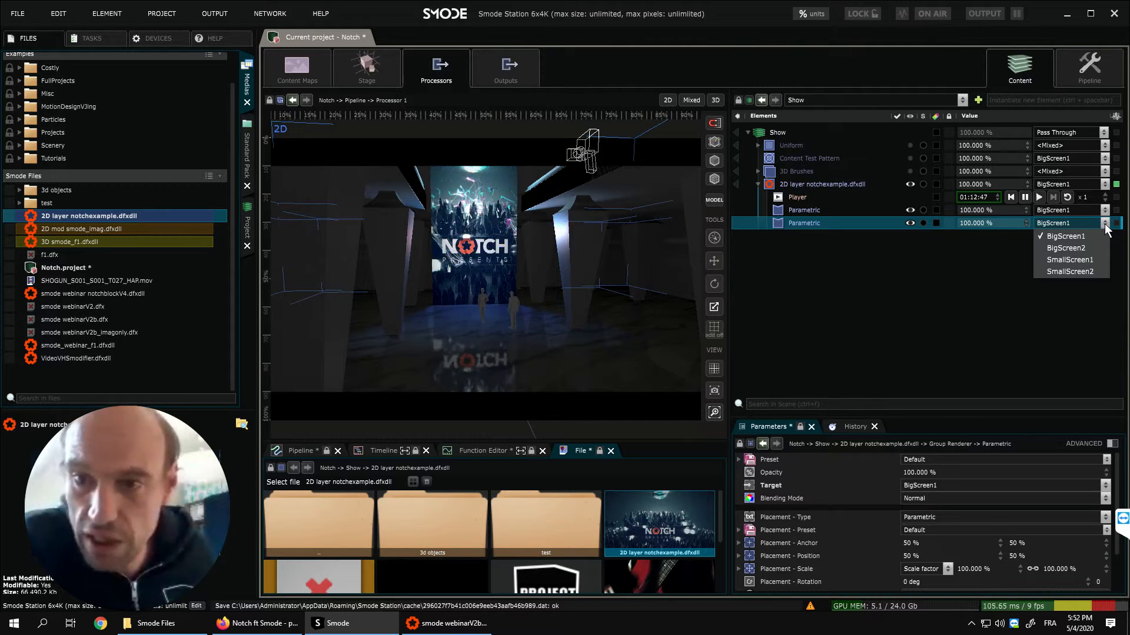
click(1078, 260)
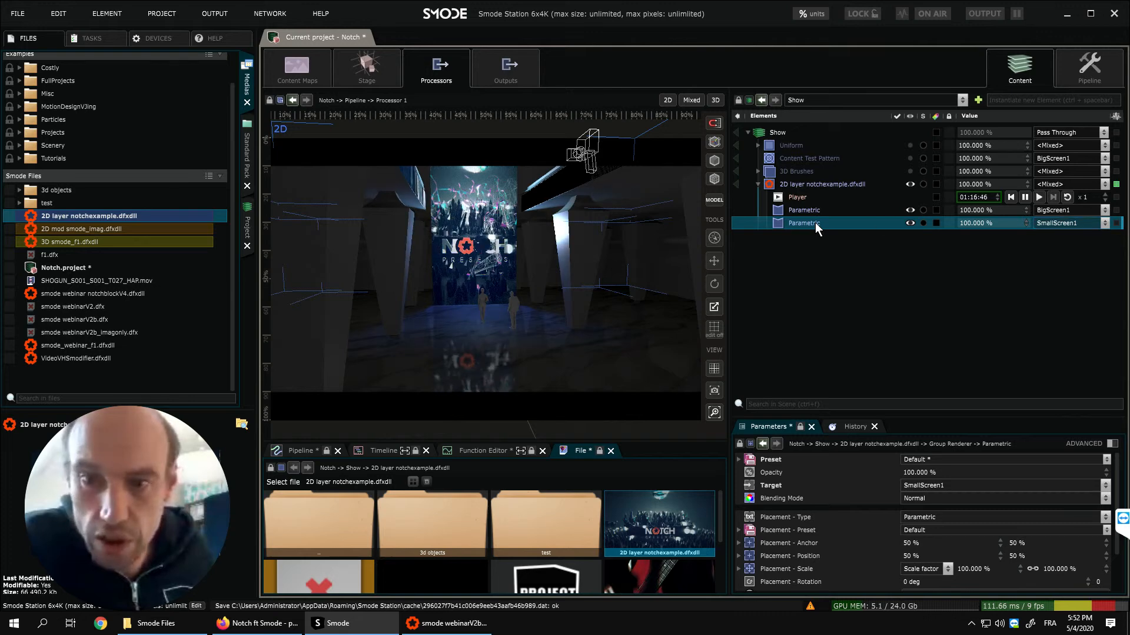
- Duplicate the SmallScreen1 placement with SmallScreen2 as its target, and duplicate the BigScreen1 placement with BigScreen2 as its target
key(ctrl+d)
click(1083, 236)
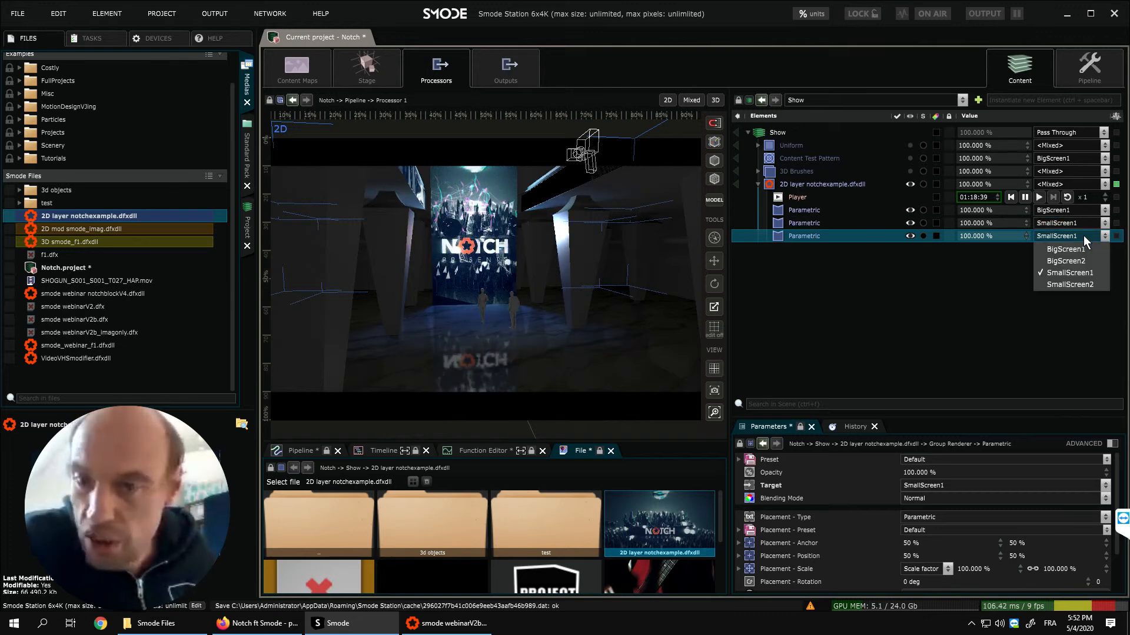
click(1075, 285)
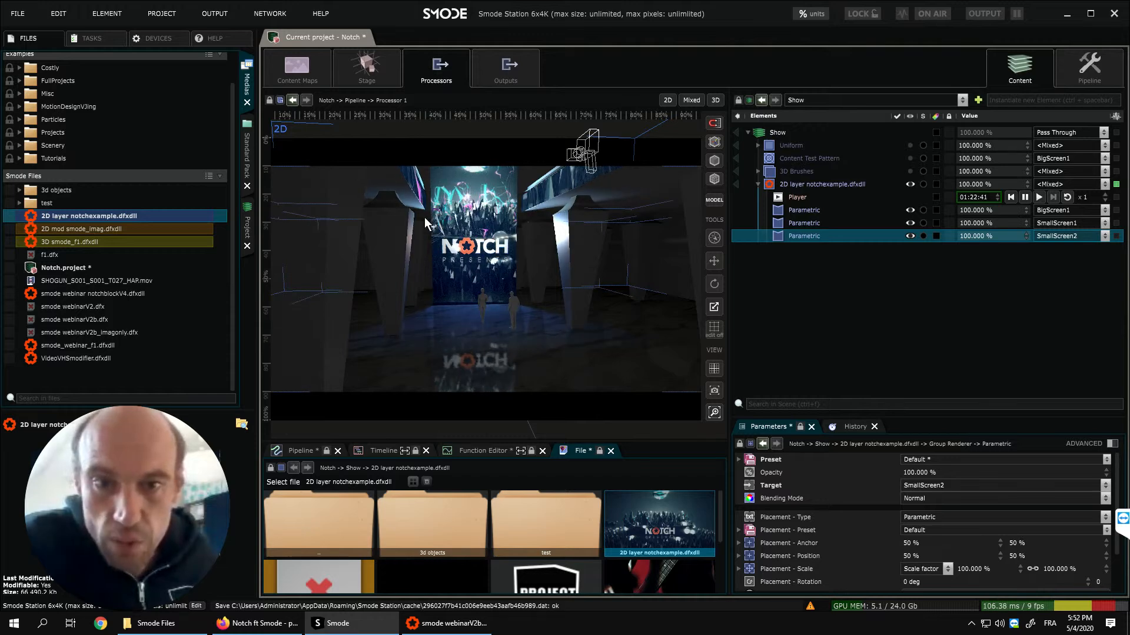
click(797, 210)
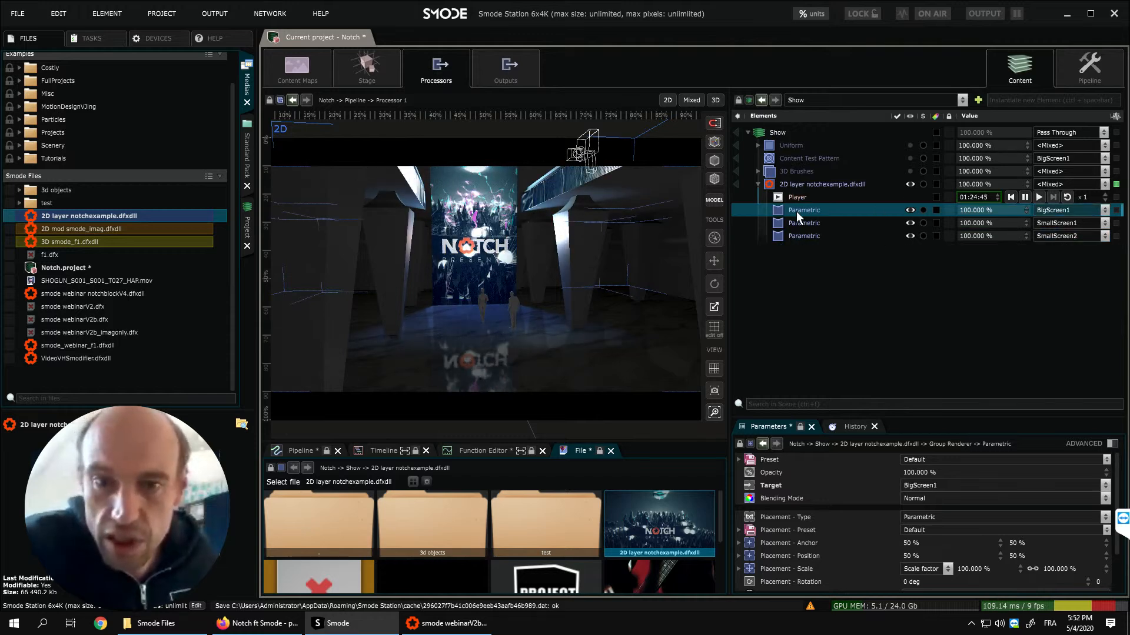
key(ctrl+d)
click(1072, 222)
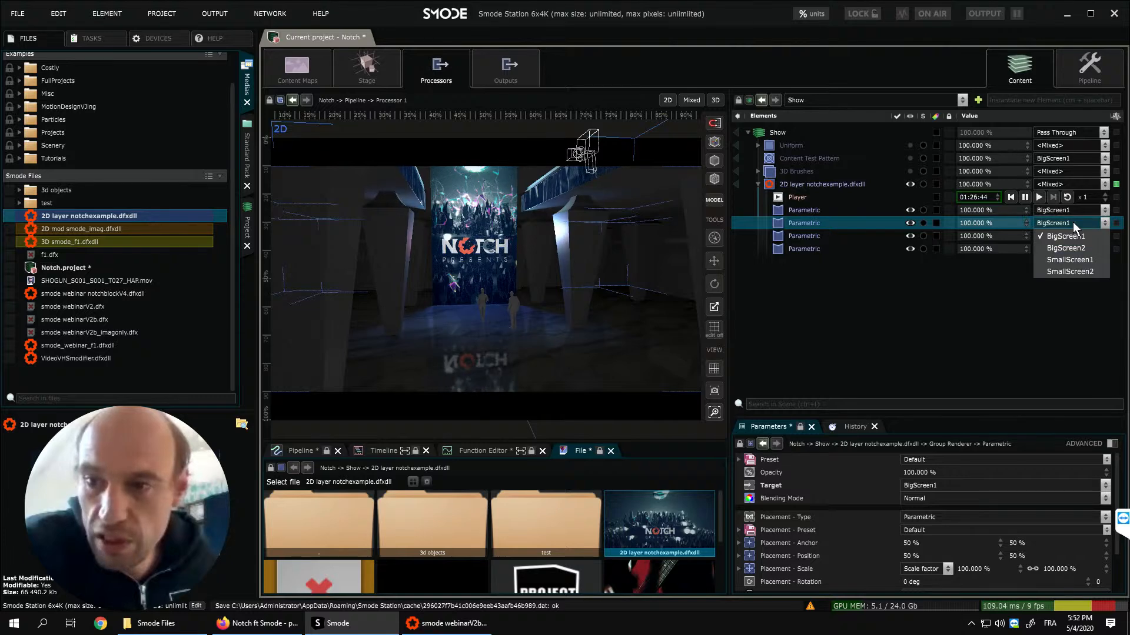
click(1072, 246)
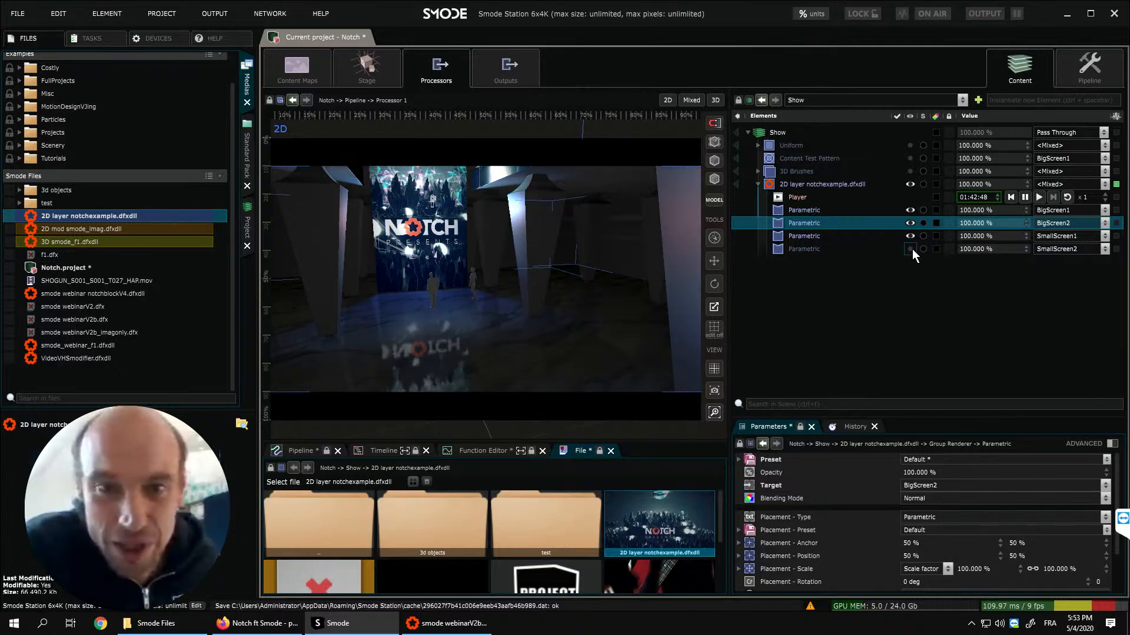
right_click(819, 245)
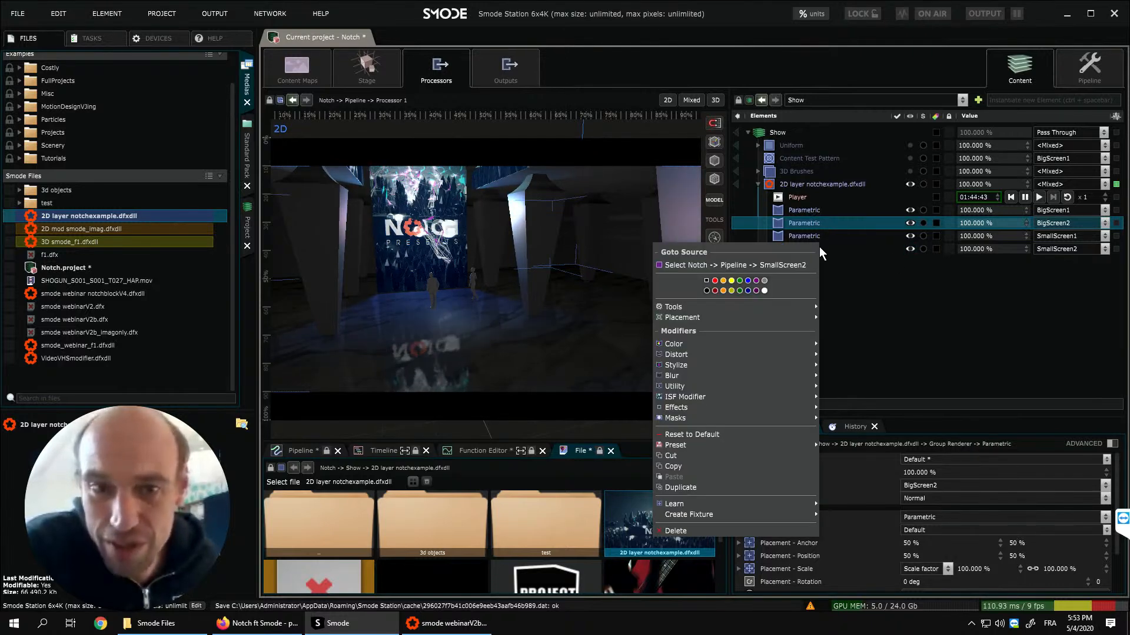
mouse_move(774, 342)
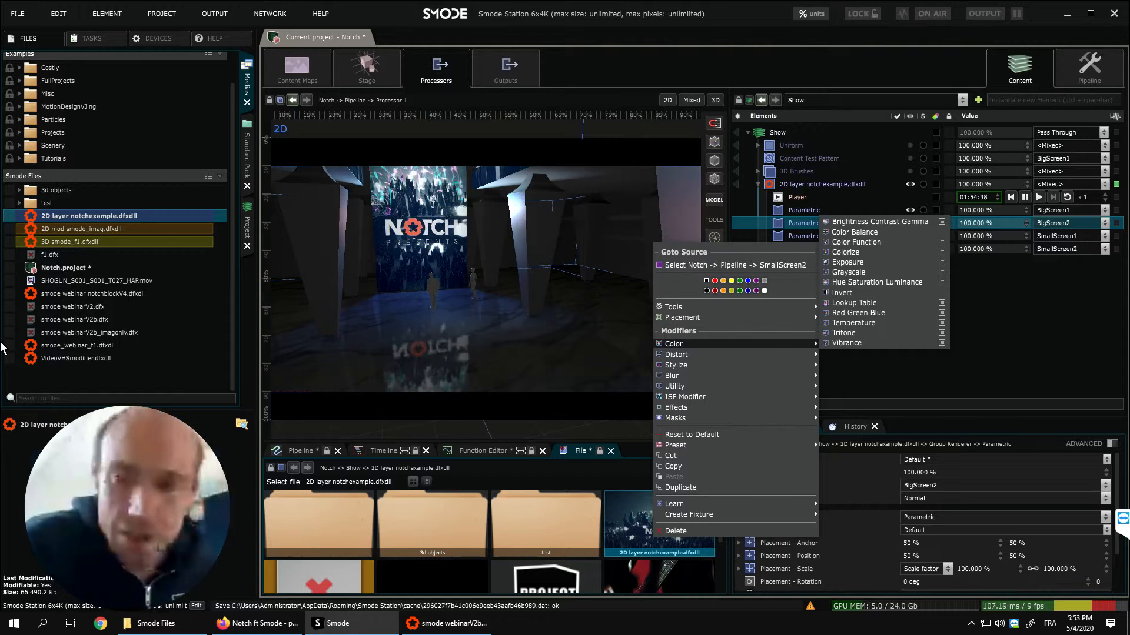
click(889, 376)
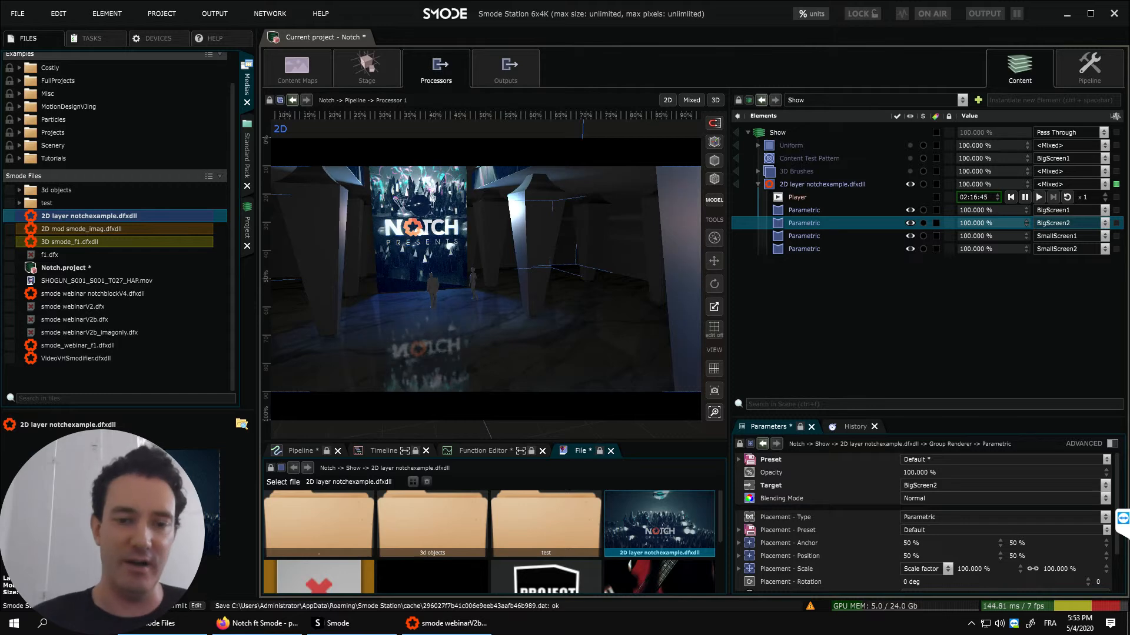
- Hide the 2D layer notchexample.dfxdll and close the Notch project without saving its changes
click(909, 184)
click(146, 16)
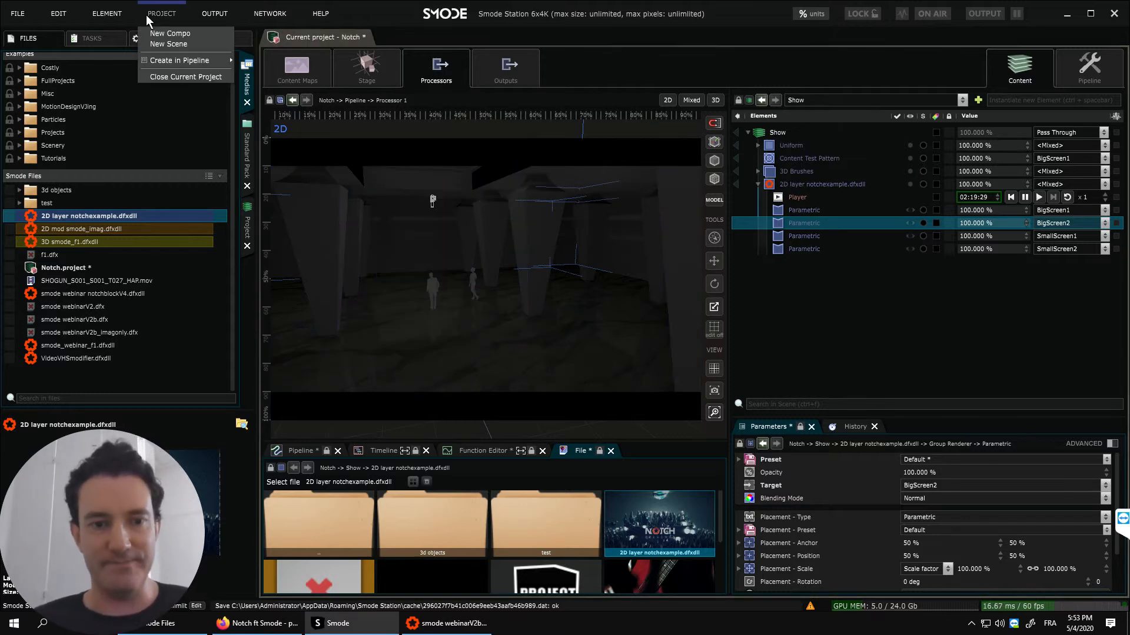
click(178, 75)
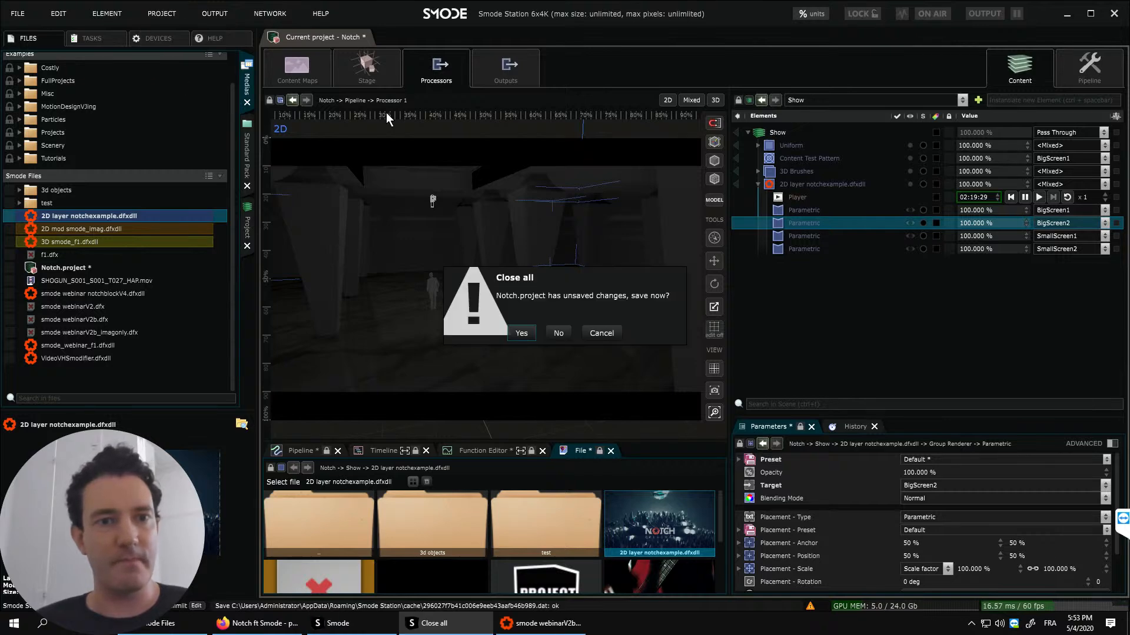
click(557, 332)
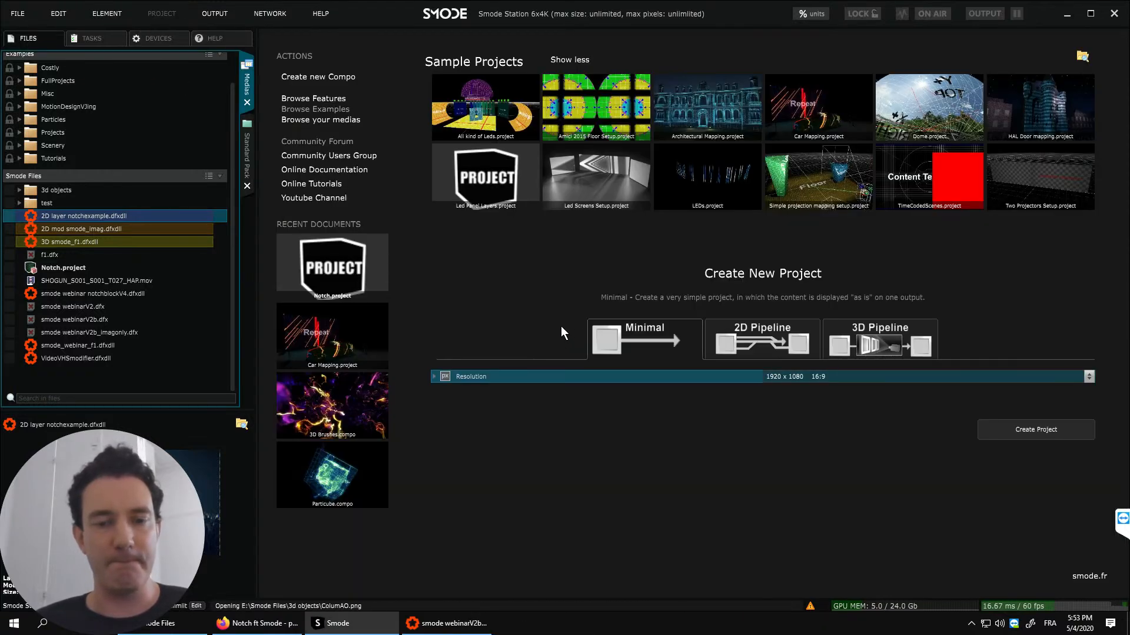
- Create a new Compo and add the 3D smode_f1.dfxdll block to it, referenced as a 3D layer
key(ctrl+n)
click(532, 387)
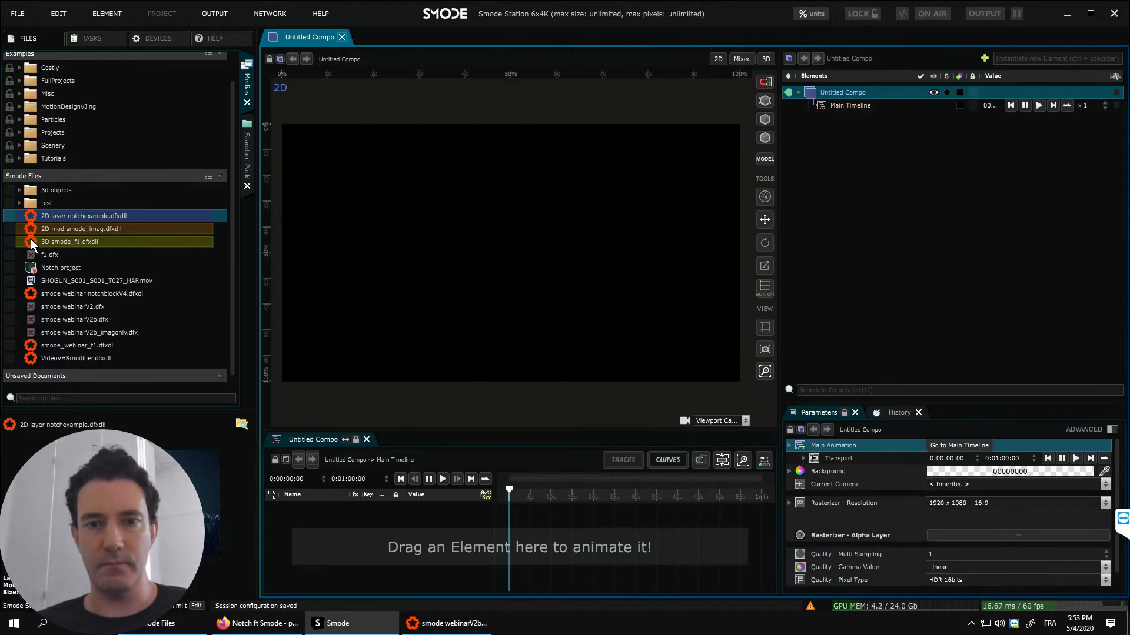
drag(30, 239, 832, 90)
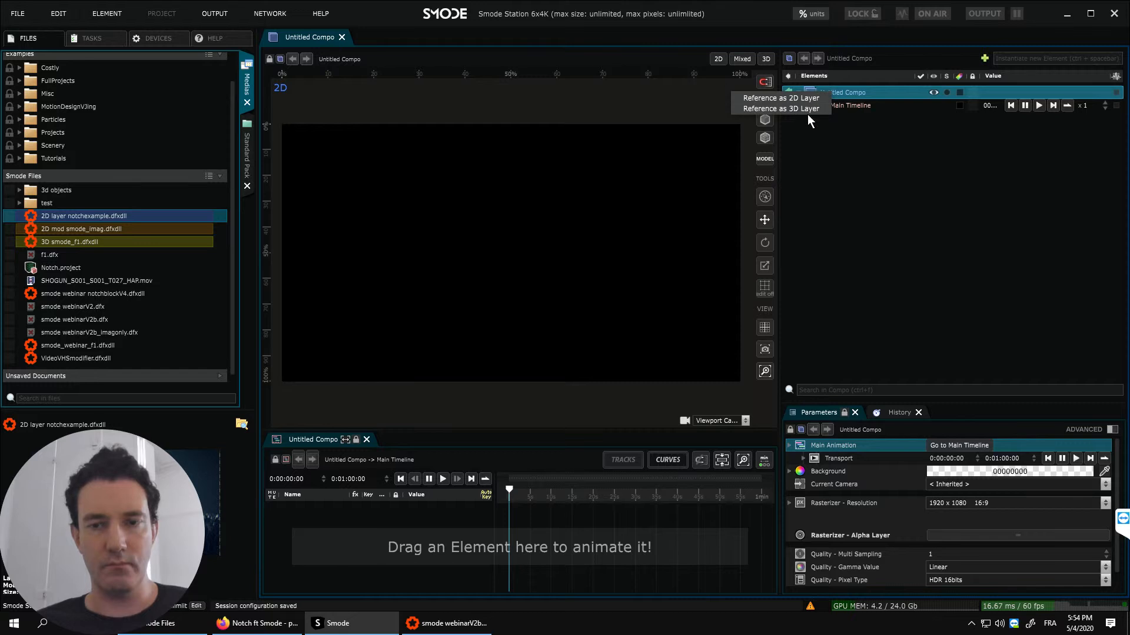
click(809, 108)
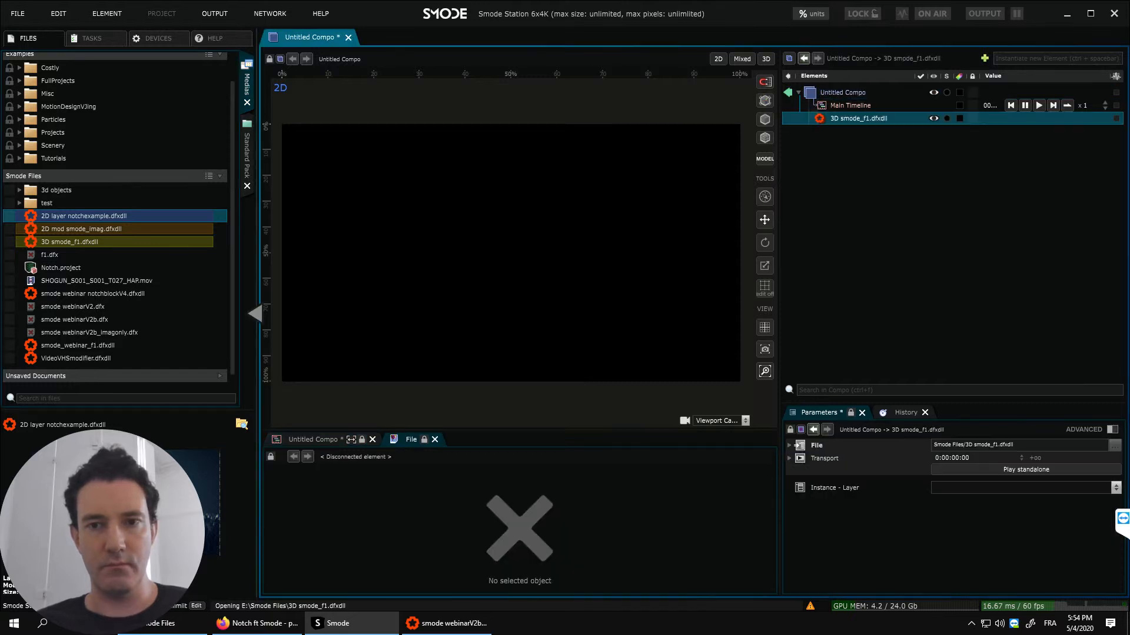
- Shrink the Smode window to about half the desktop and collapse its files, elements and file panels so the viewport fills it
click(255, 160)
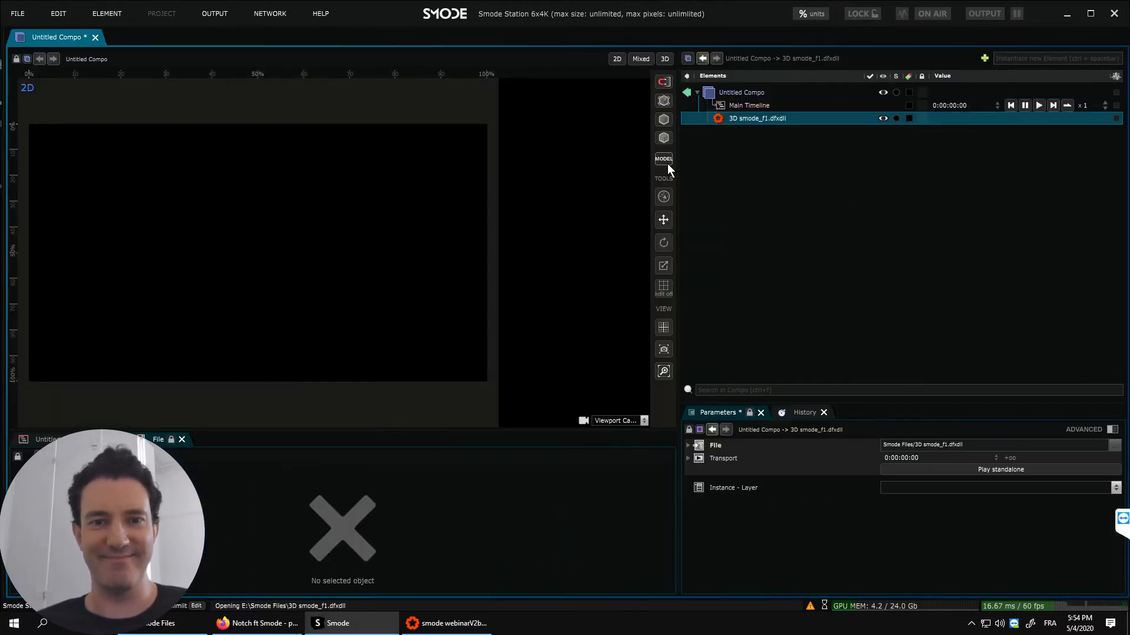
click(1090, 13)
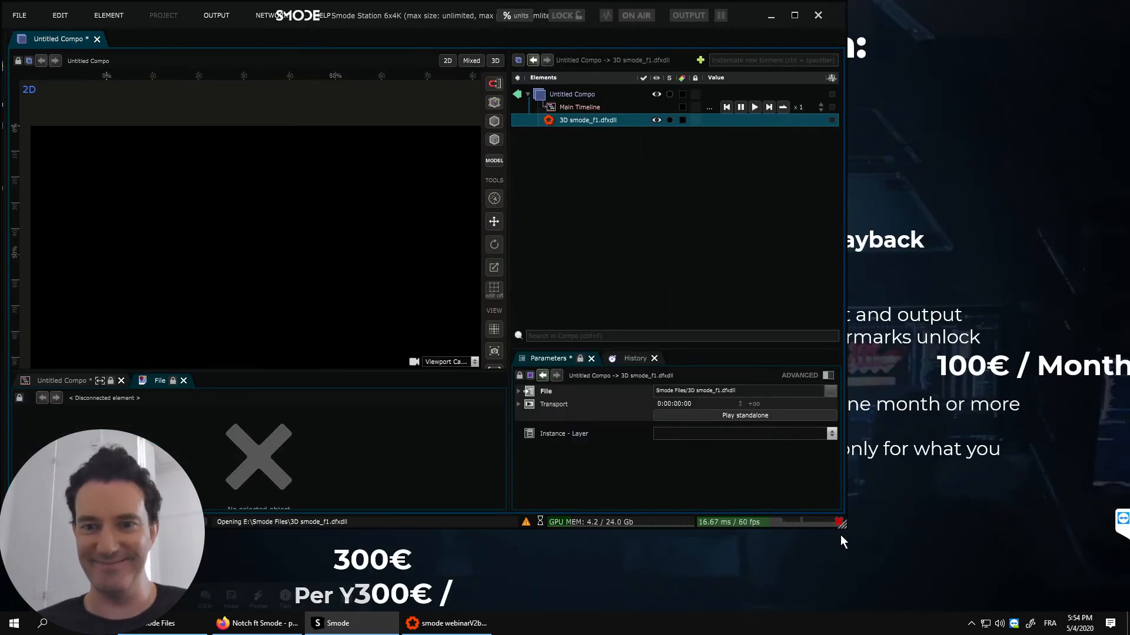
drag(841, 523, 549, 608)
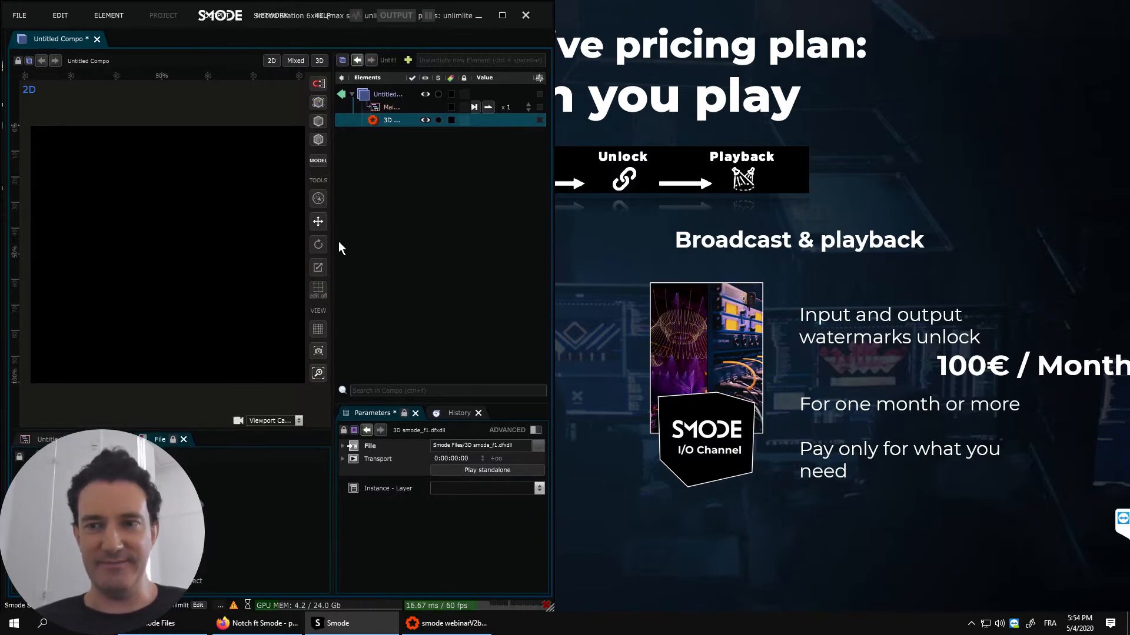
drag(332, 235, 193, 245)
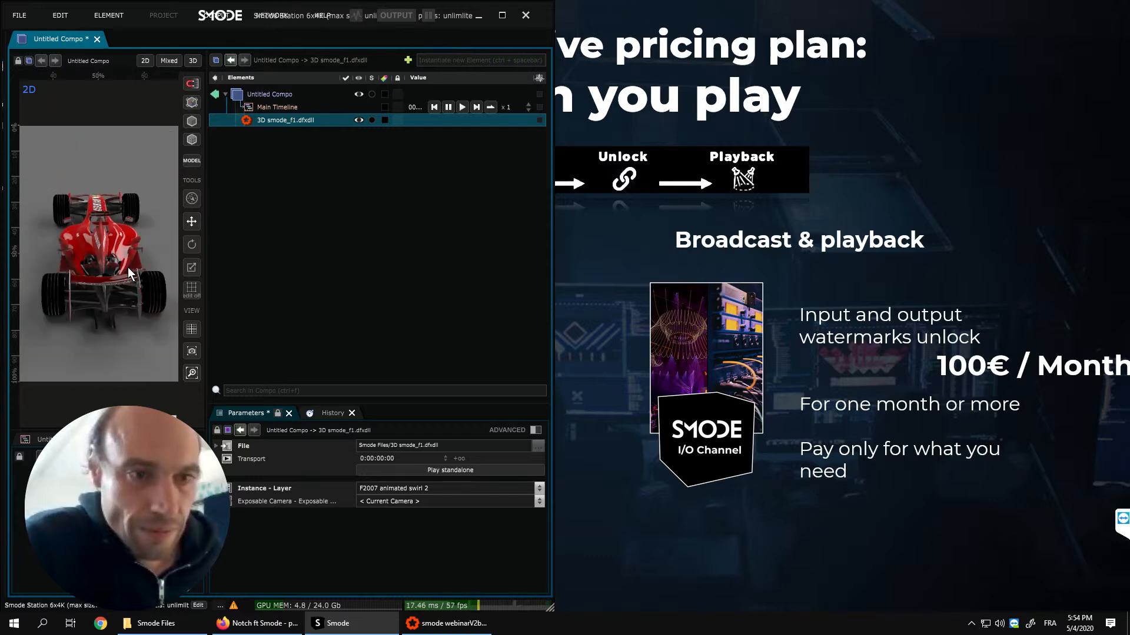
click(206, 239)
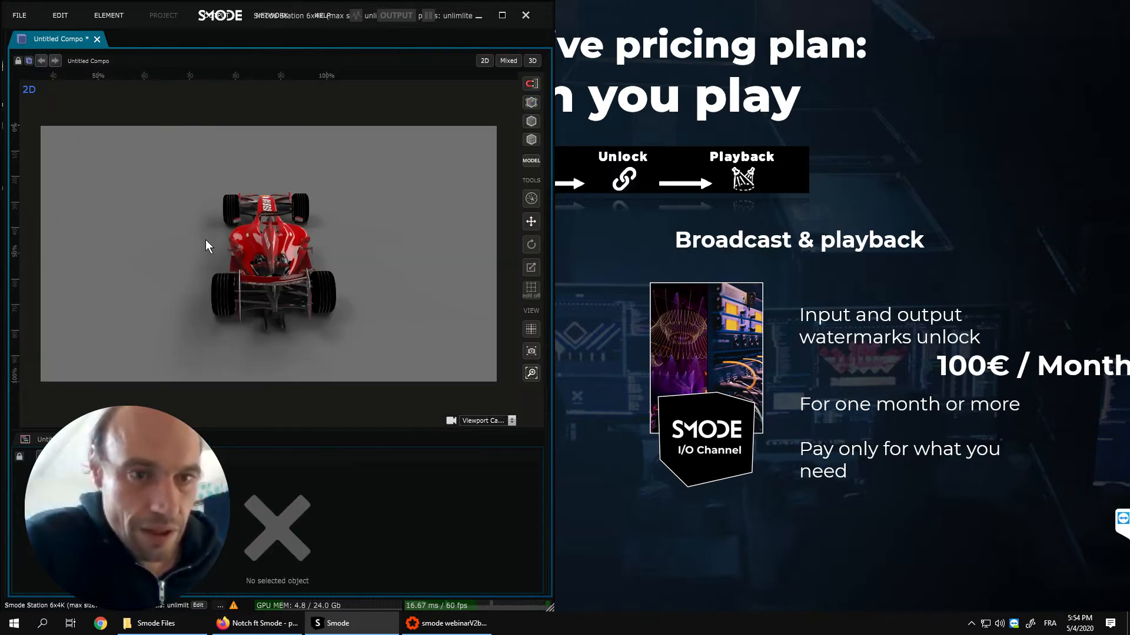
click(275, 431)
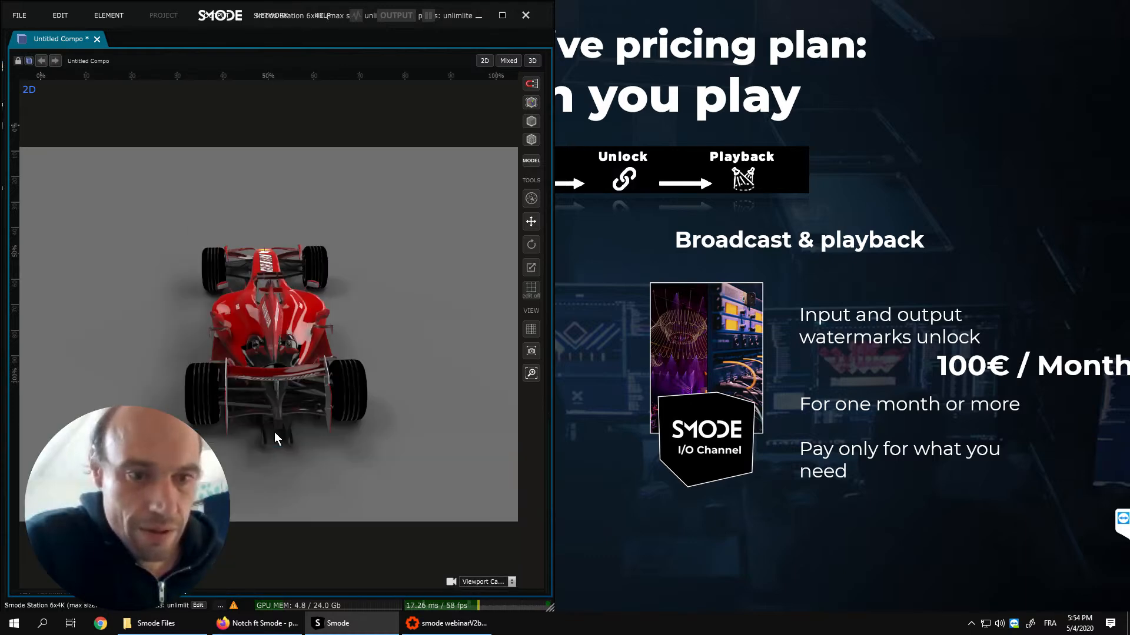
right_click(433, 633)
click(661, 437)
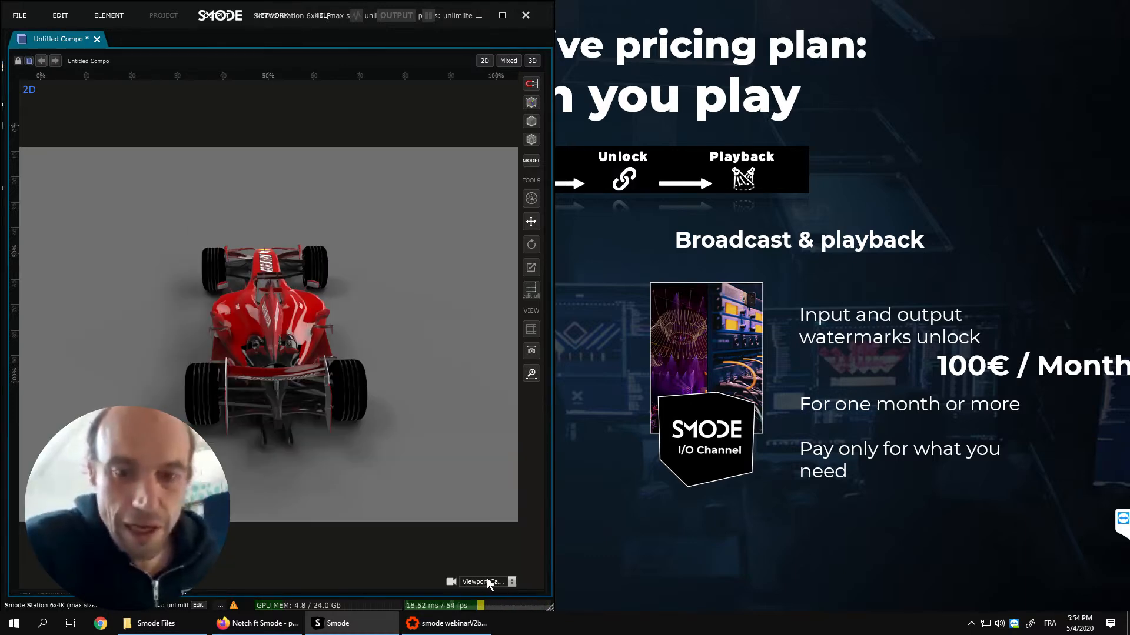
- Switch to Notch Builder with smode webinarV2b.dfx, restore its window to a smaller size and place it beside the Smode viewport
click(436, 612)
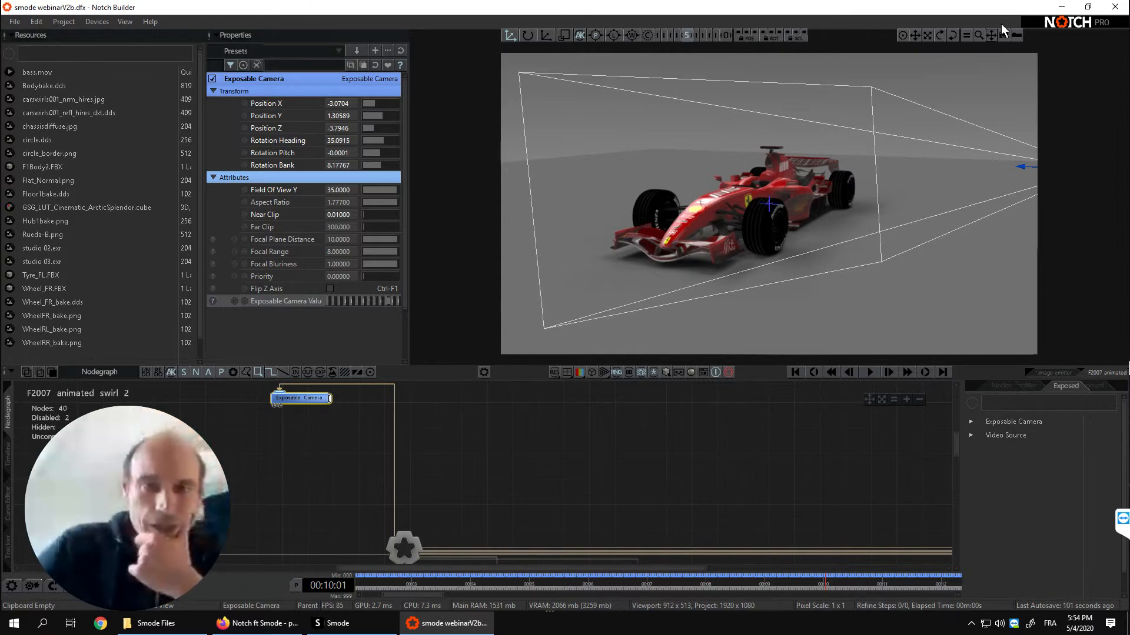
click(1088, 7)
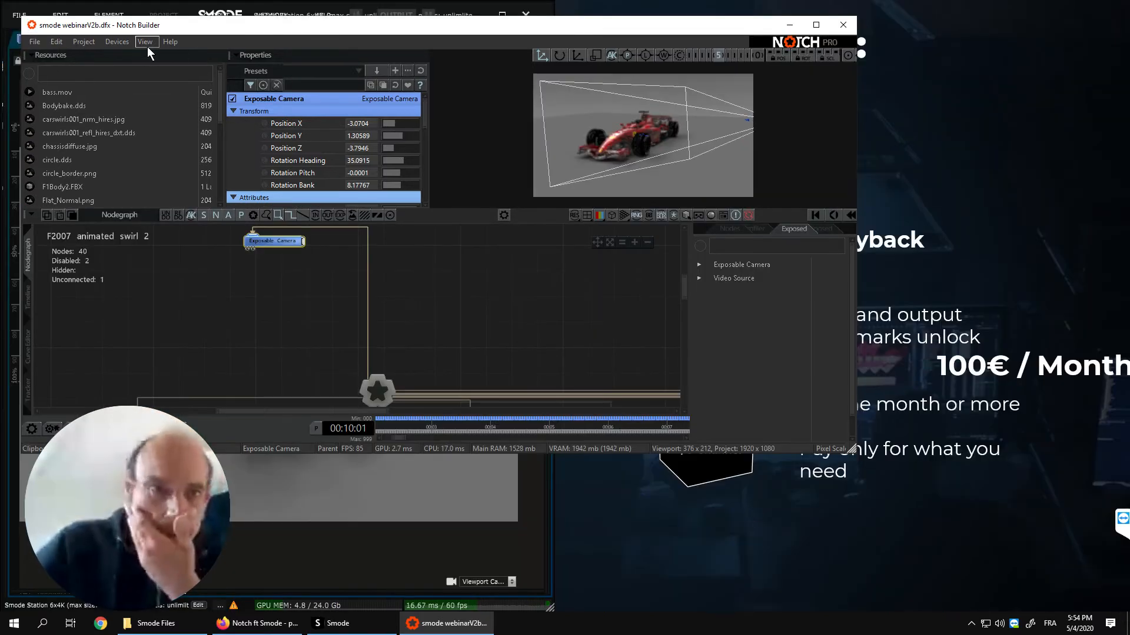
drag(559, 118, 609, 139)
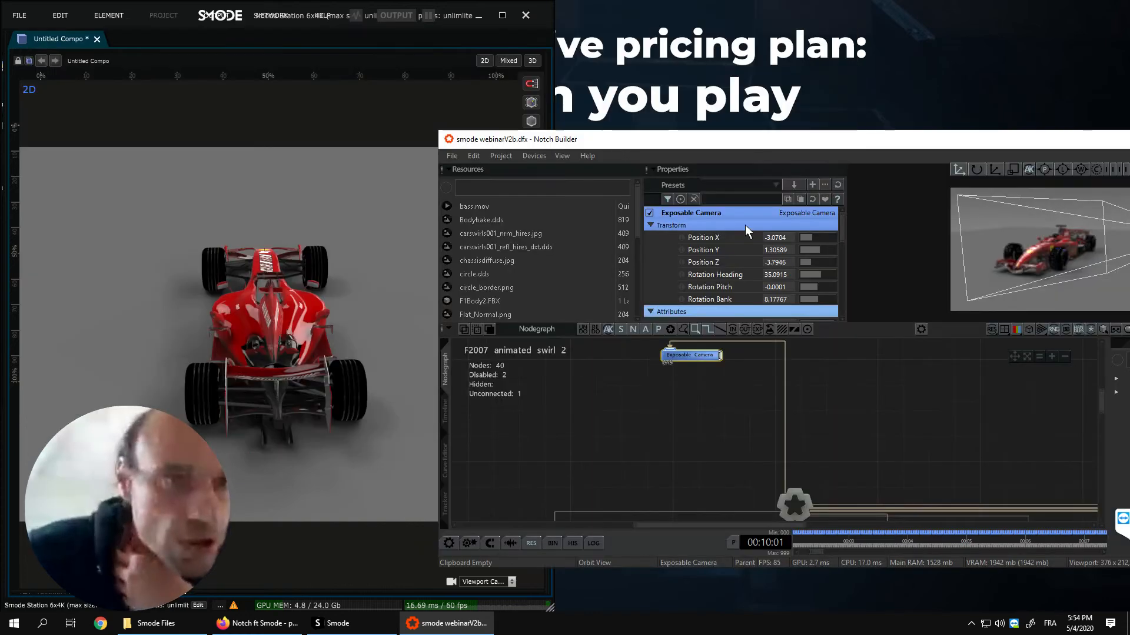
middle_drag(864, 404, 694, 376)
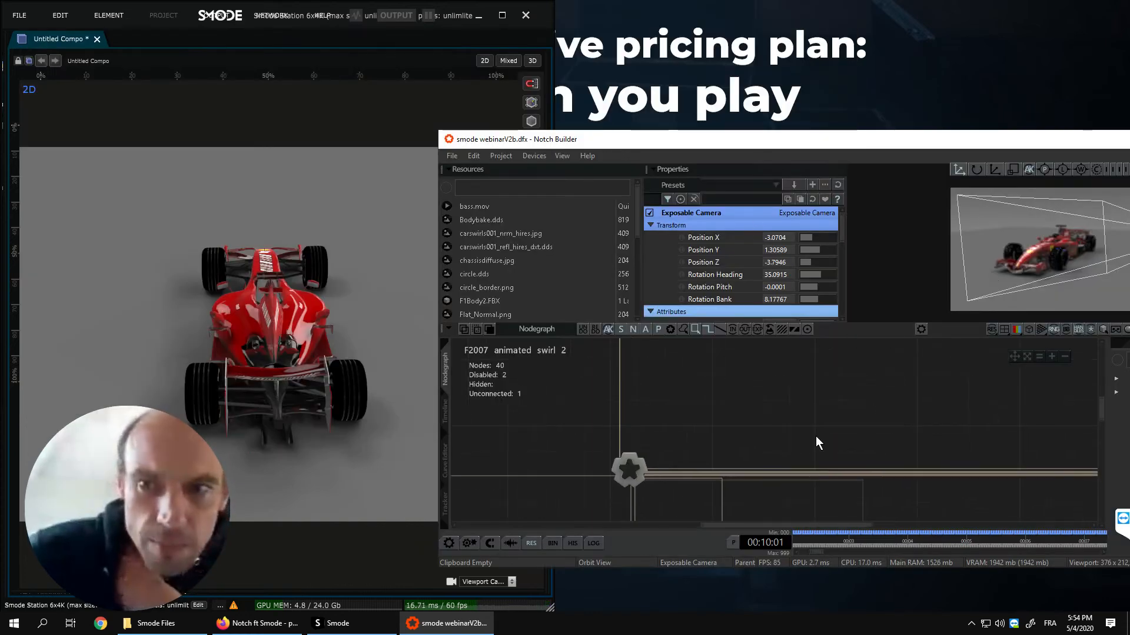
- Connect Notch Builder over the network to the 3D smode_f1.dfxdll block on localhost
click(530, 156)
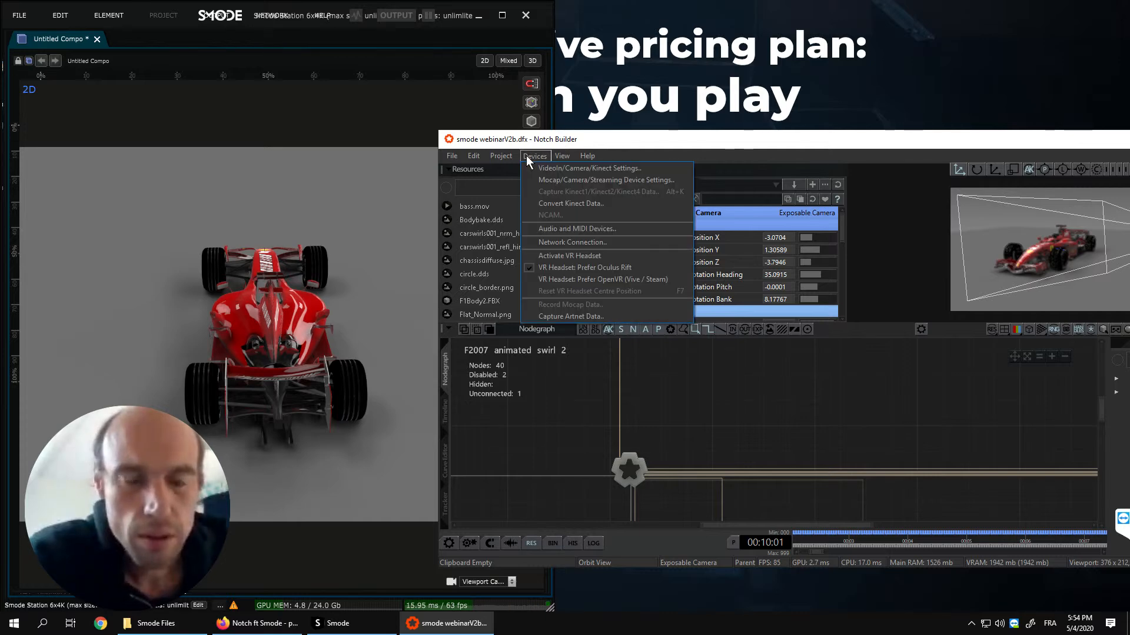
click(568, 242)
click(957, 190)
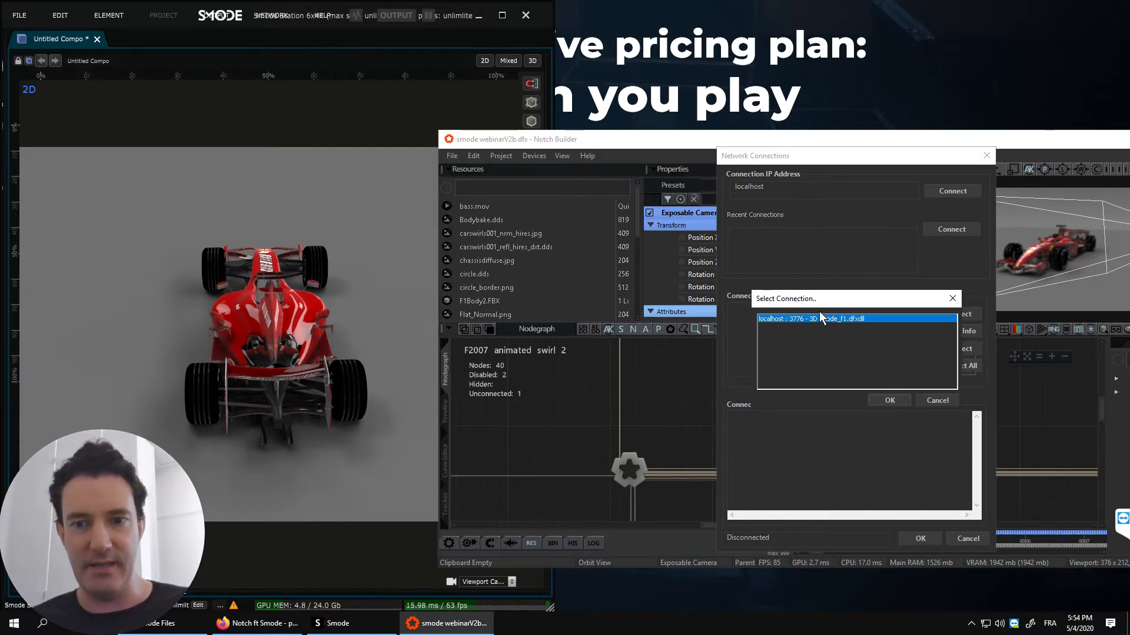
click(887, 400)
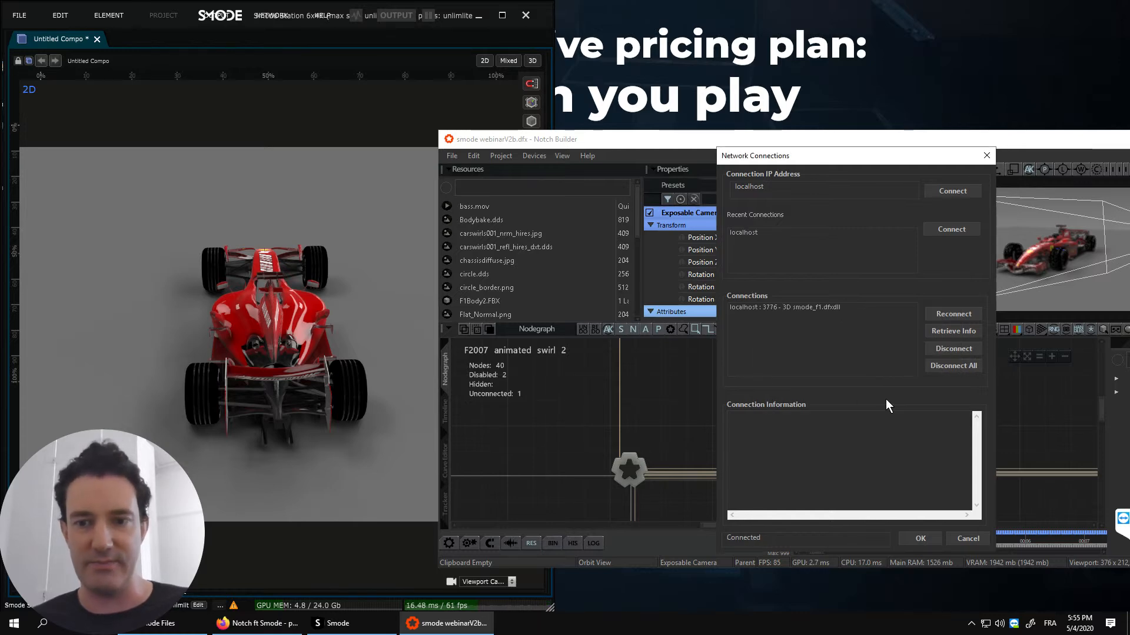
click(919, 537)
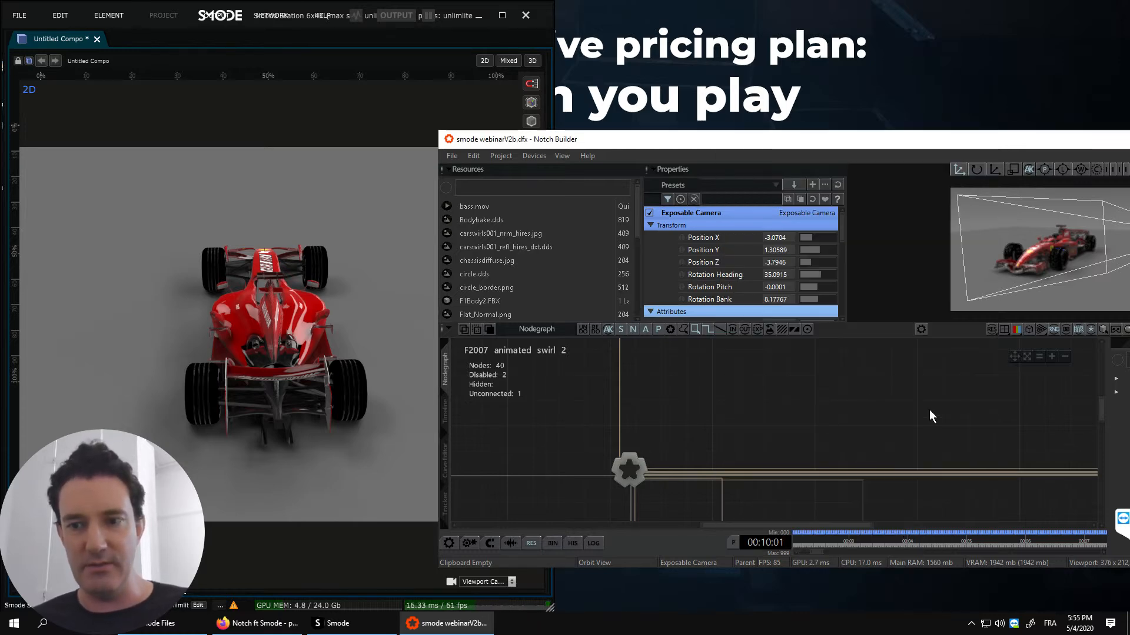
- Add a Glow node from the Post-FX Blur nodes to the nodegraph and connect it to the root node
middle_drag(961, 392, 849, 397)
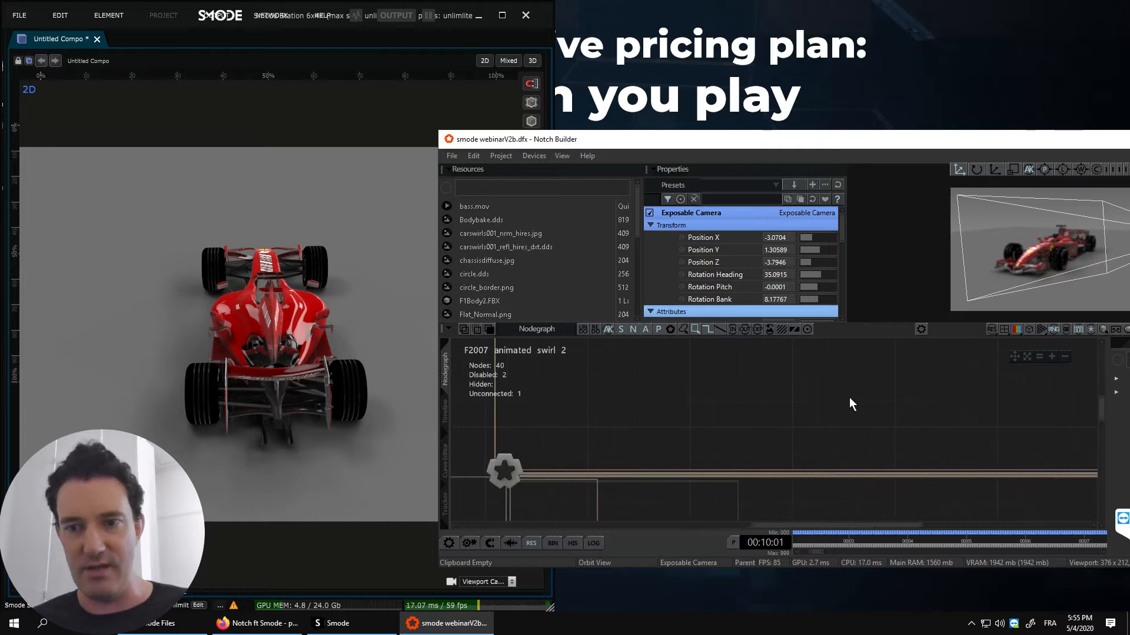
drag(681, 132, 539, 114)
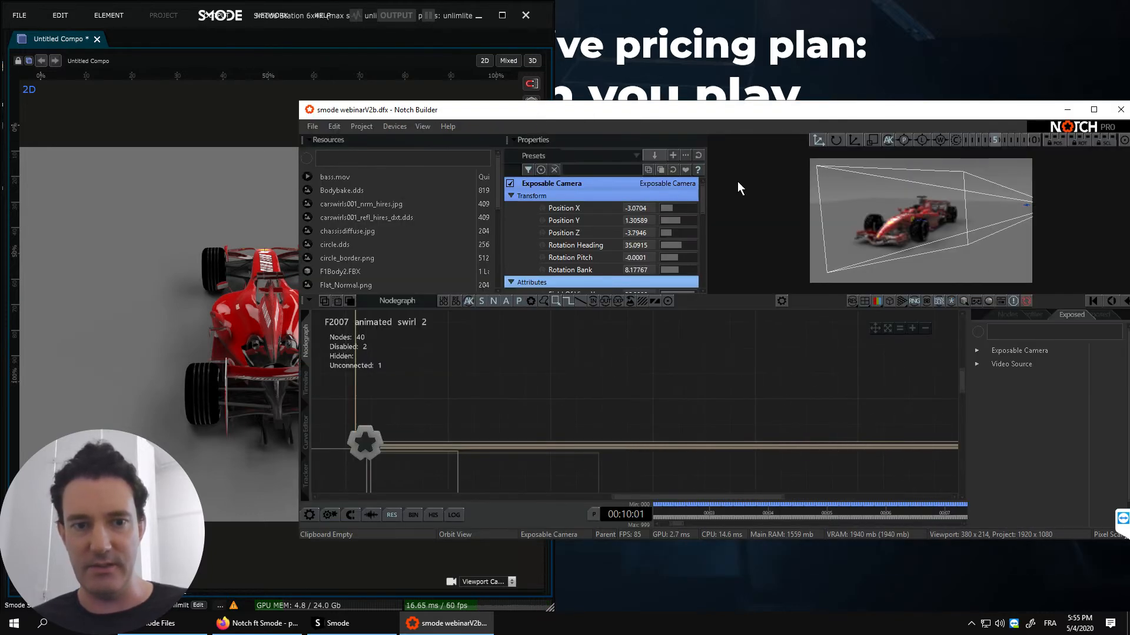
key(F11)
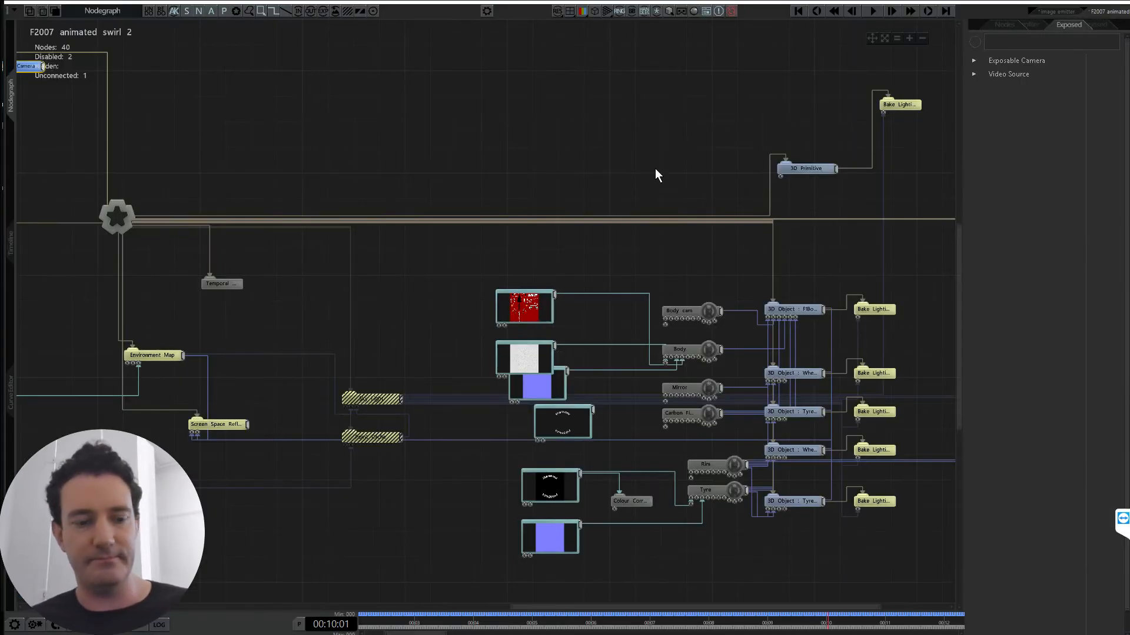
click(1003, 25)
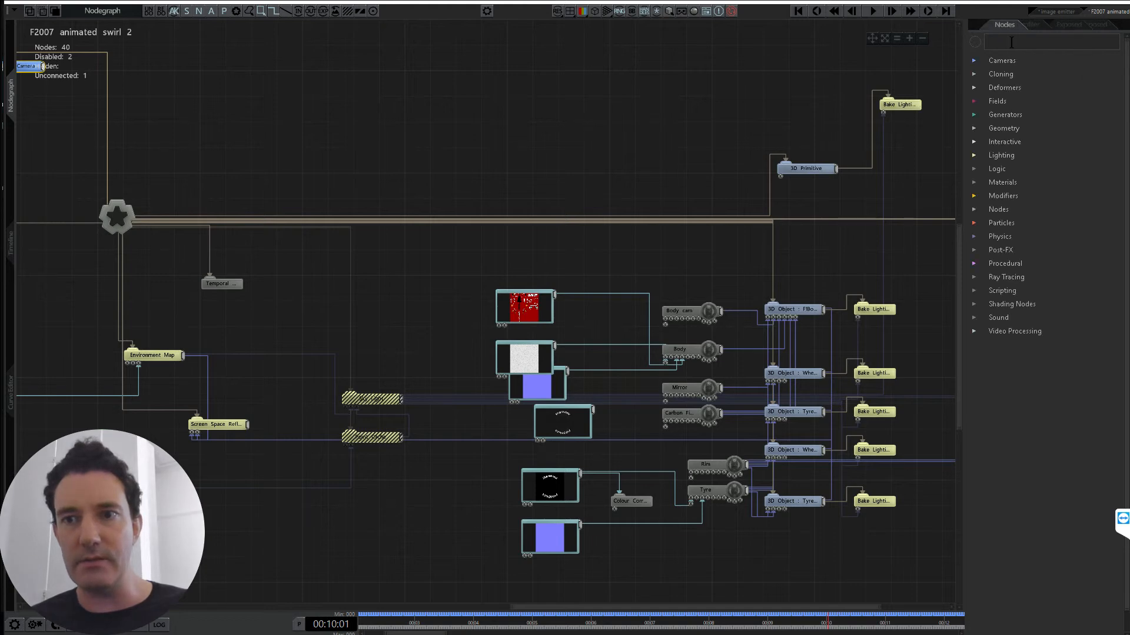
click(973, 250)
click(994, 277)
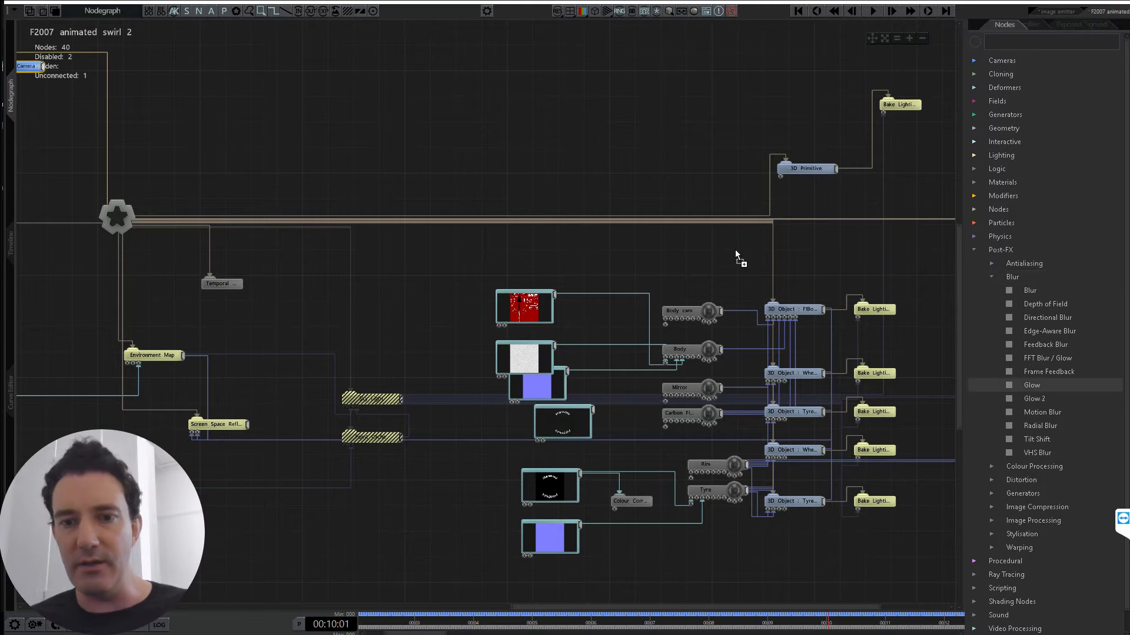
drag(365, 160, 218, 146)
double_click(221, 154)
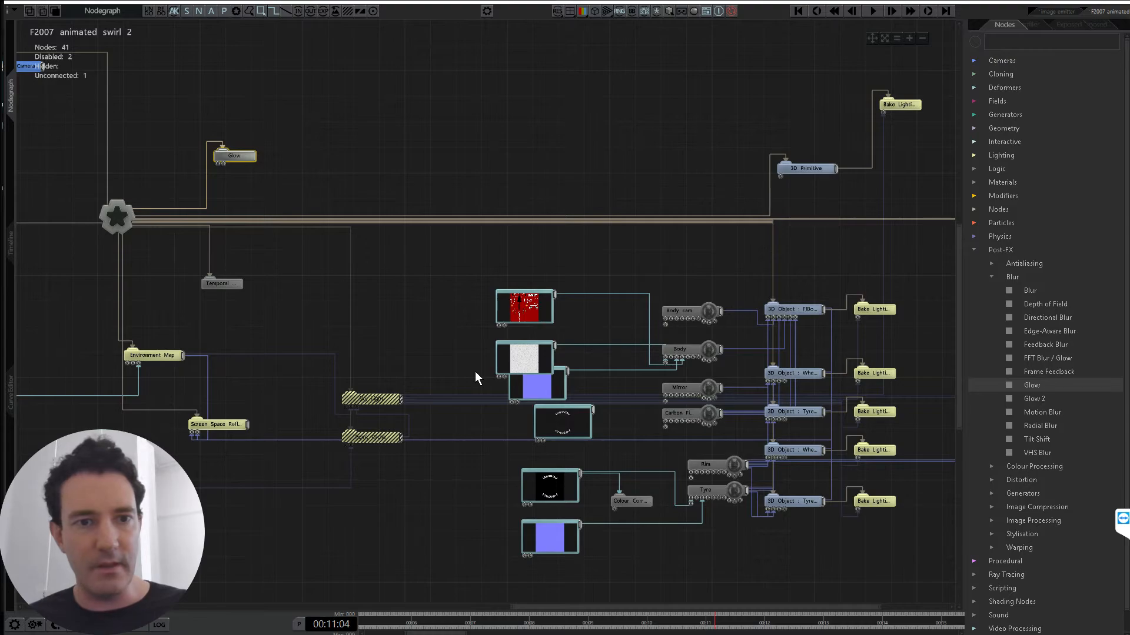
key(F11)
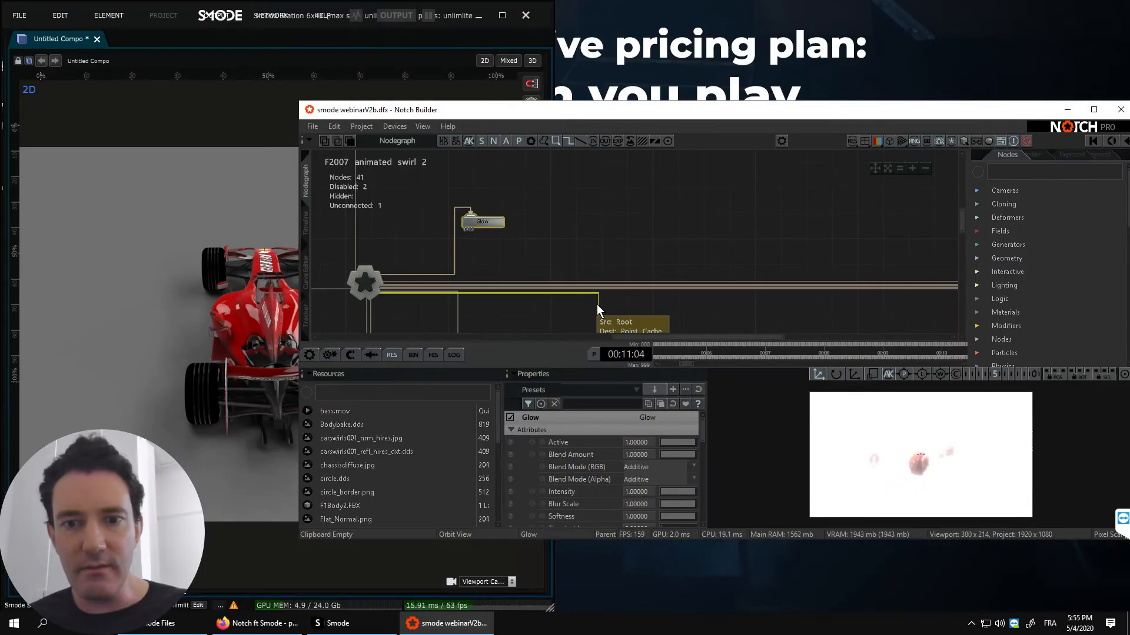
middle_drag(476, 245, 562, 230)
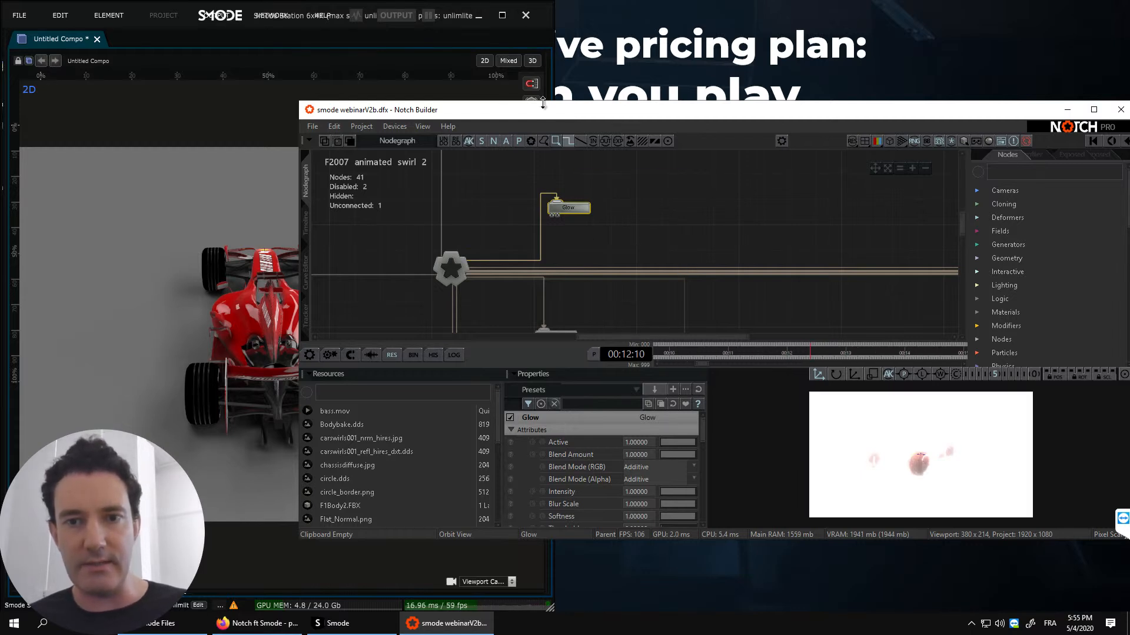
- Check the Network Connection entry among the device options while keeping the Smode viewport in view
drag(521, 113, 503, 105)
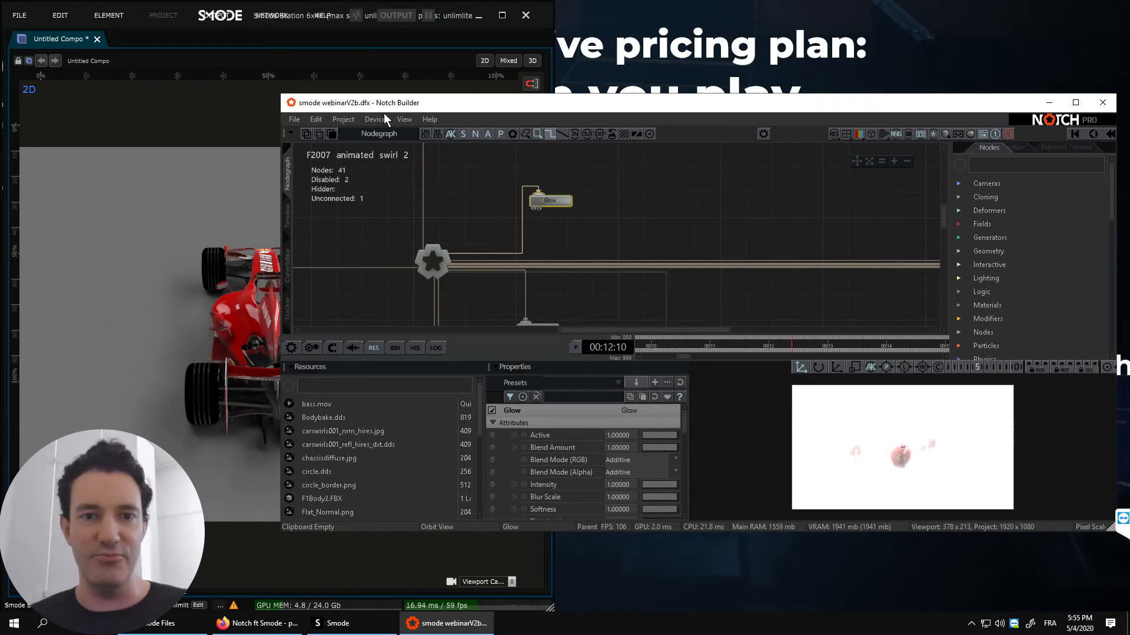
click(369, 119)
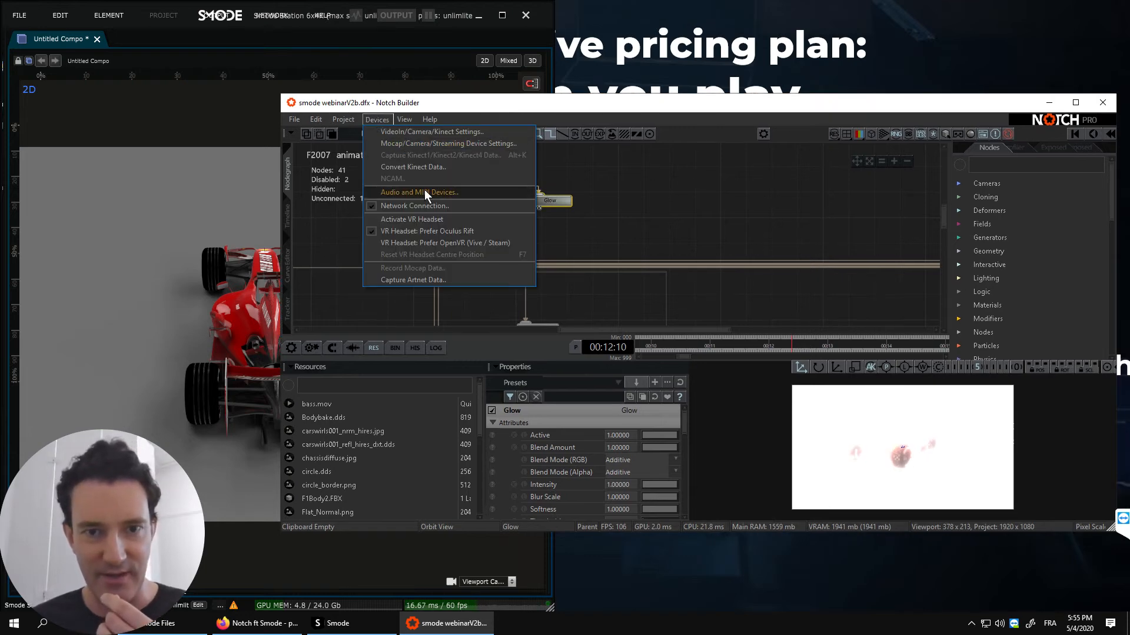
click(583, 116)
- Lower the car body's 3D Object node to a Position Y of -0.8197
middle_drag(681, 214, 515, 189)
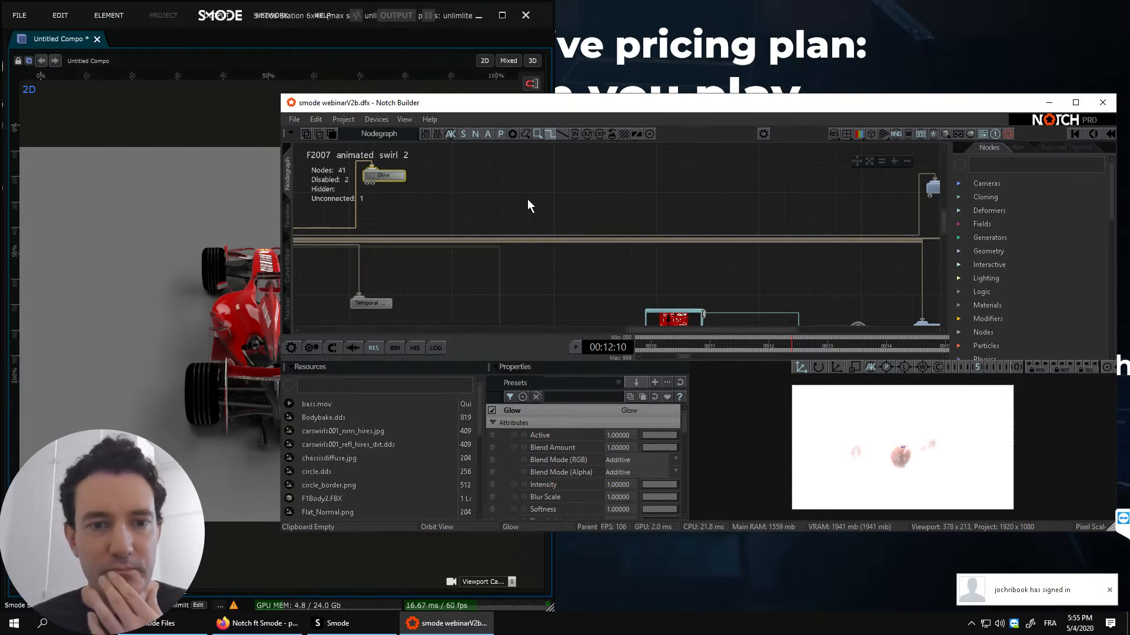
middle_drag(786, 312, 474, 247)
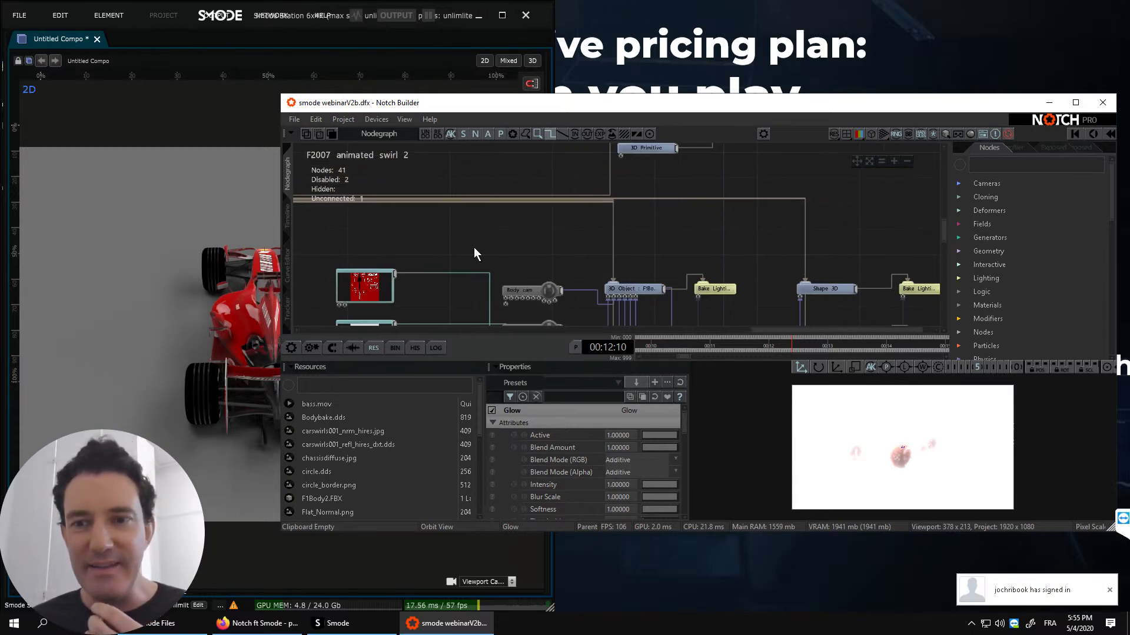
click(839, 288)
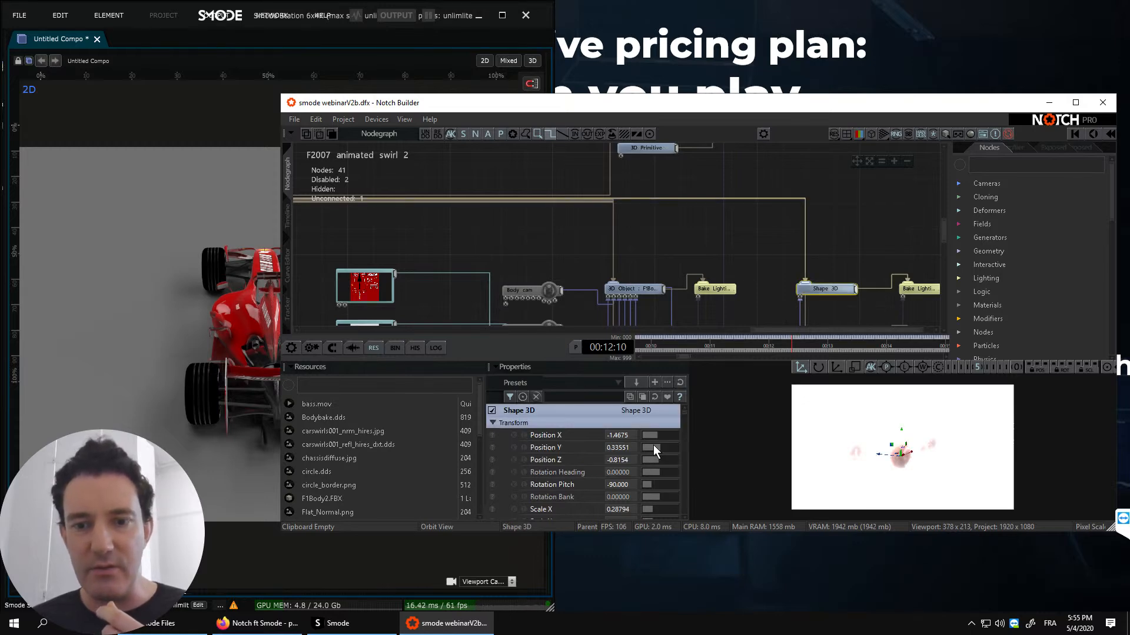
click(647, 288)
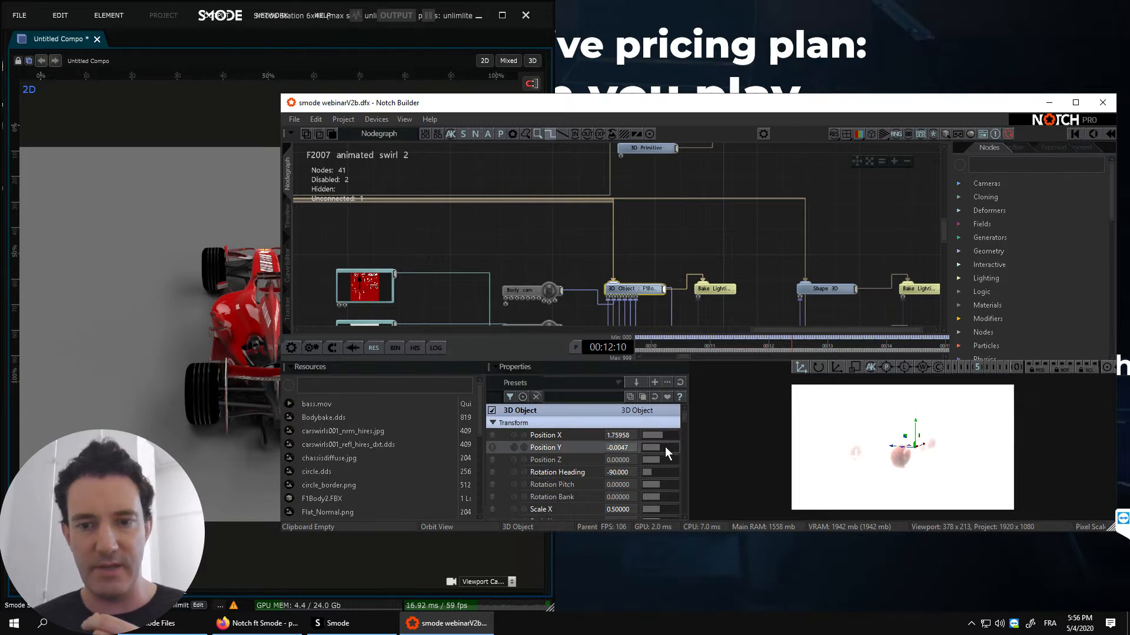
drag(665, 447, 658, 447)
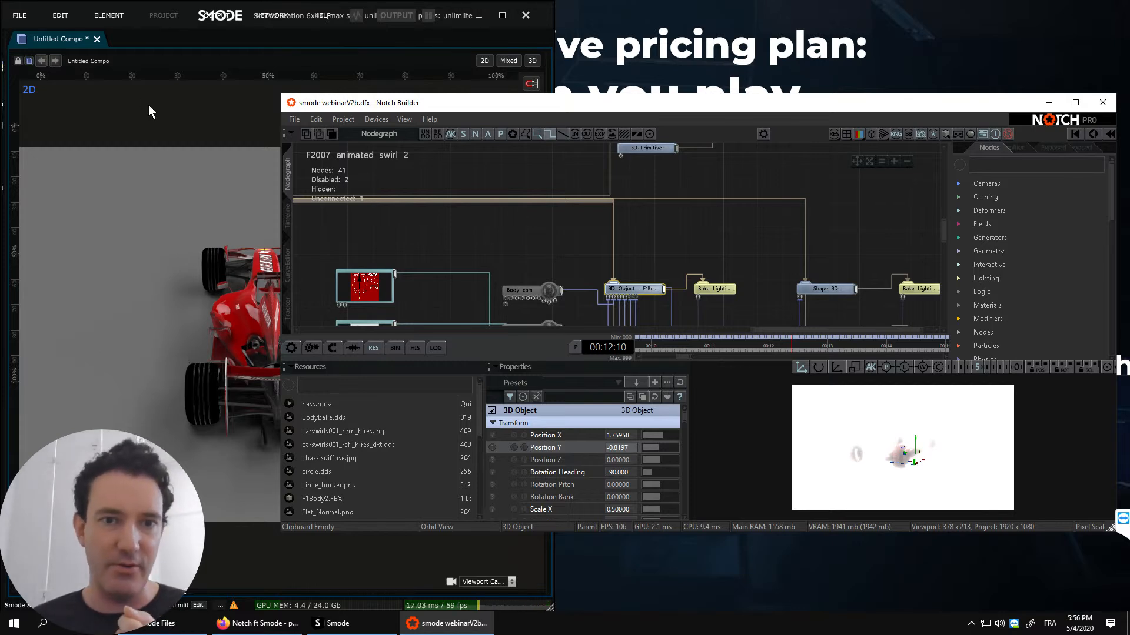
- Move the Notch Builder window off the Smode viewport, switch to Smode and maximise its window
drag(396, 102, 359, 74)
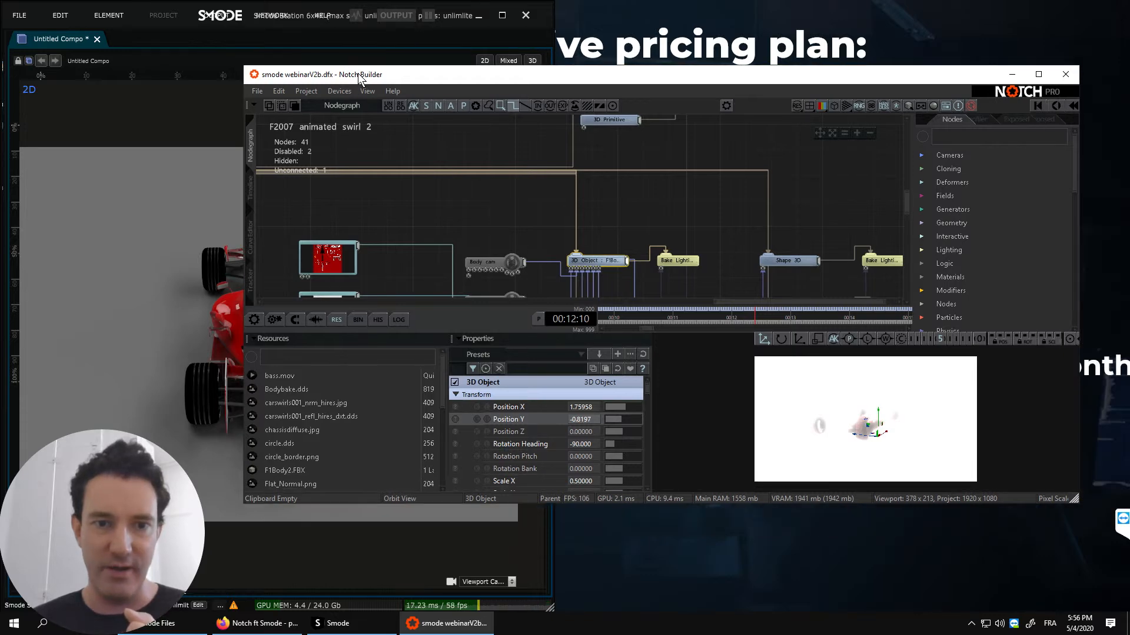
click(165, 108)
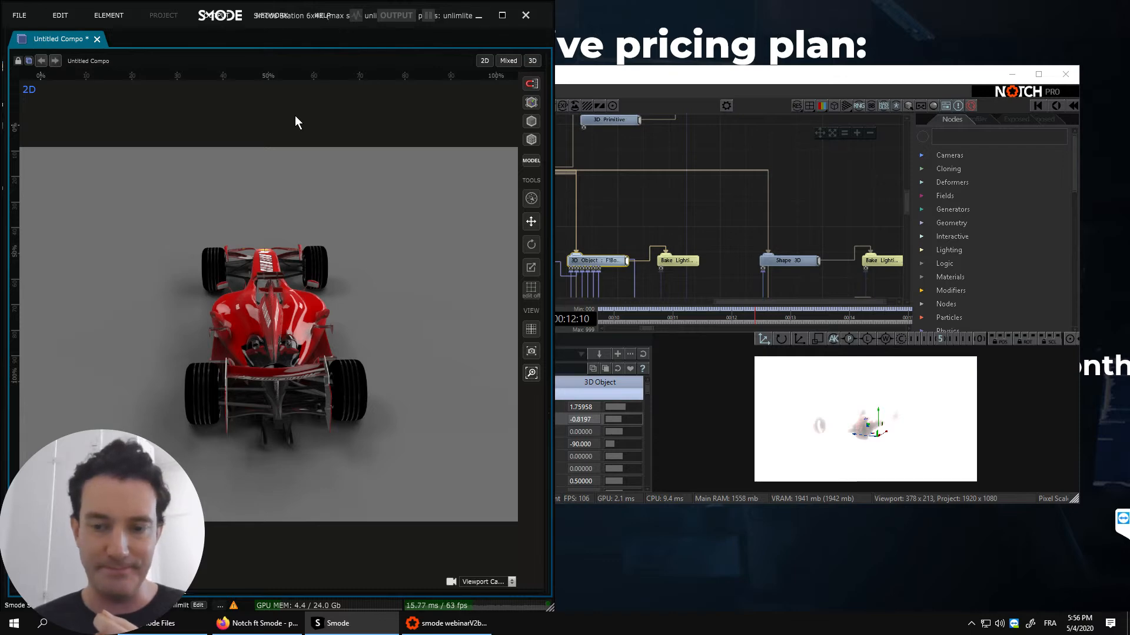
drag(553, 147, 805, 147)
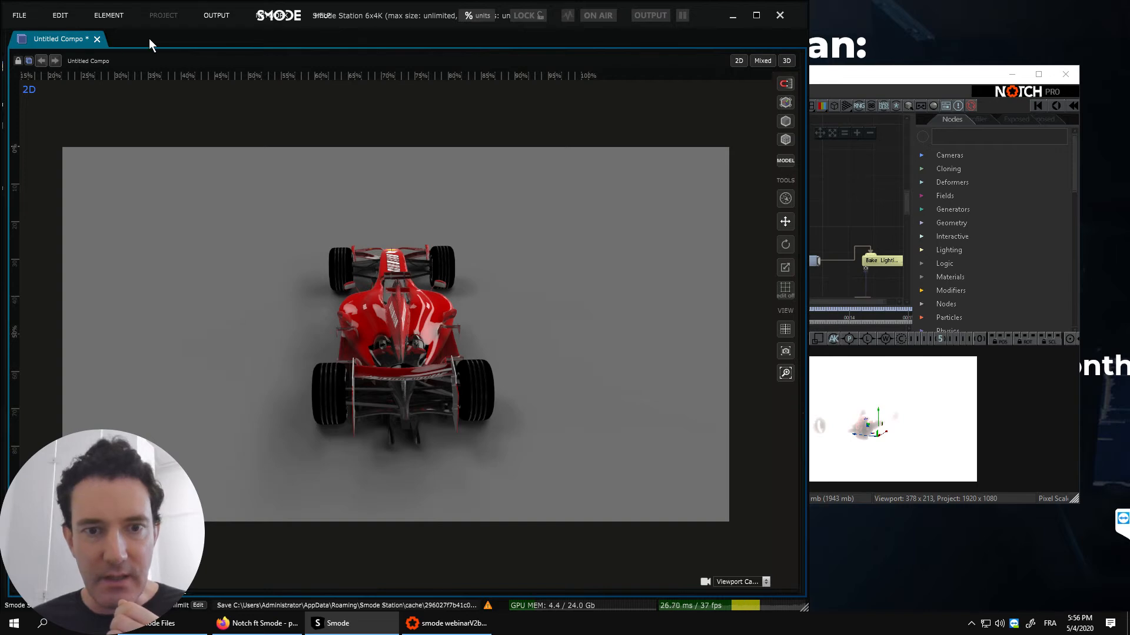
click(756, 16)
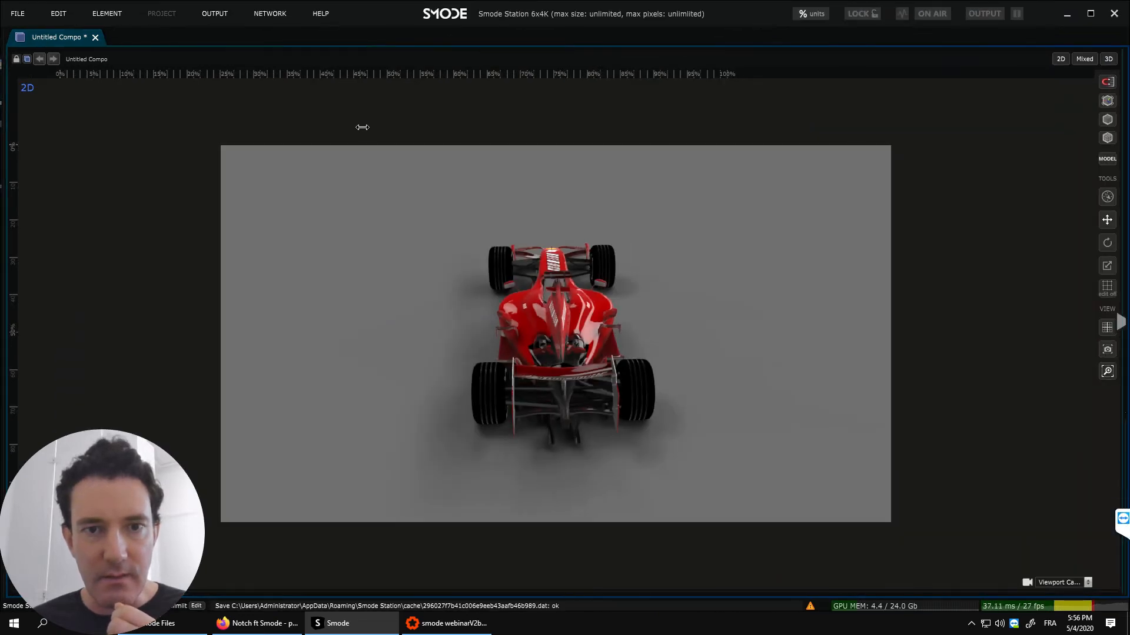
- Reopen the collapsed elements, parameters and files panels on both sides of the viewport
drag(362, 127, 353, 127)
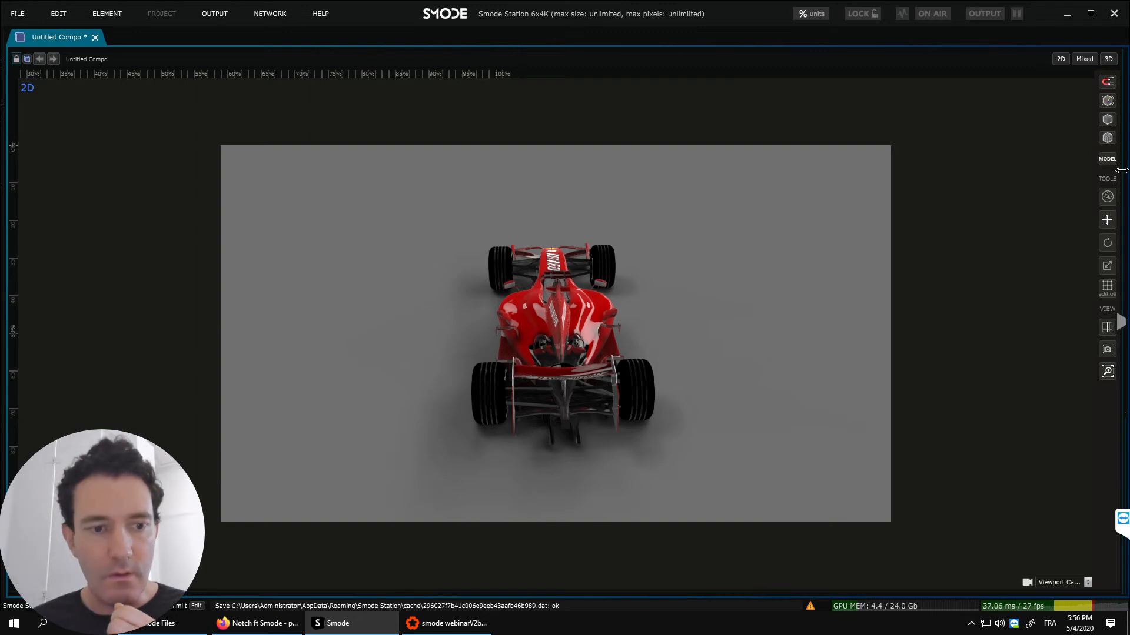
drag(1122, 170, 839, 170)
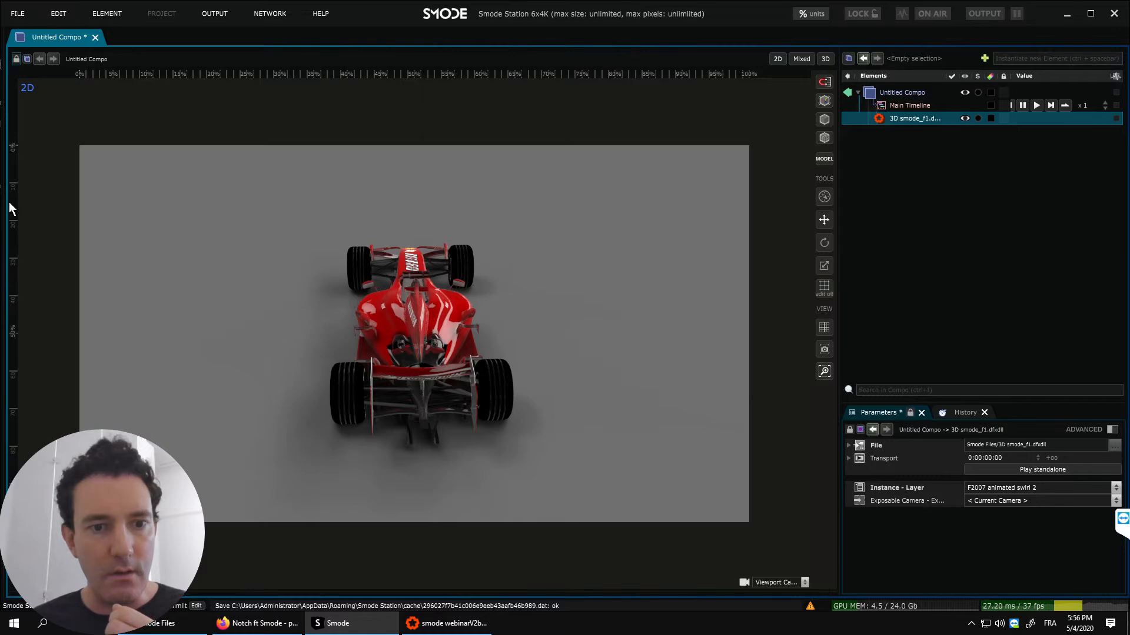
drag(3, 168, 217, 159)
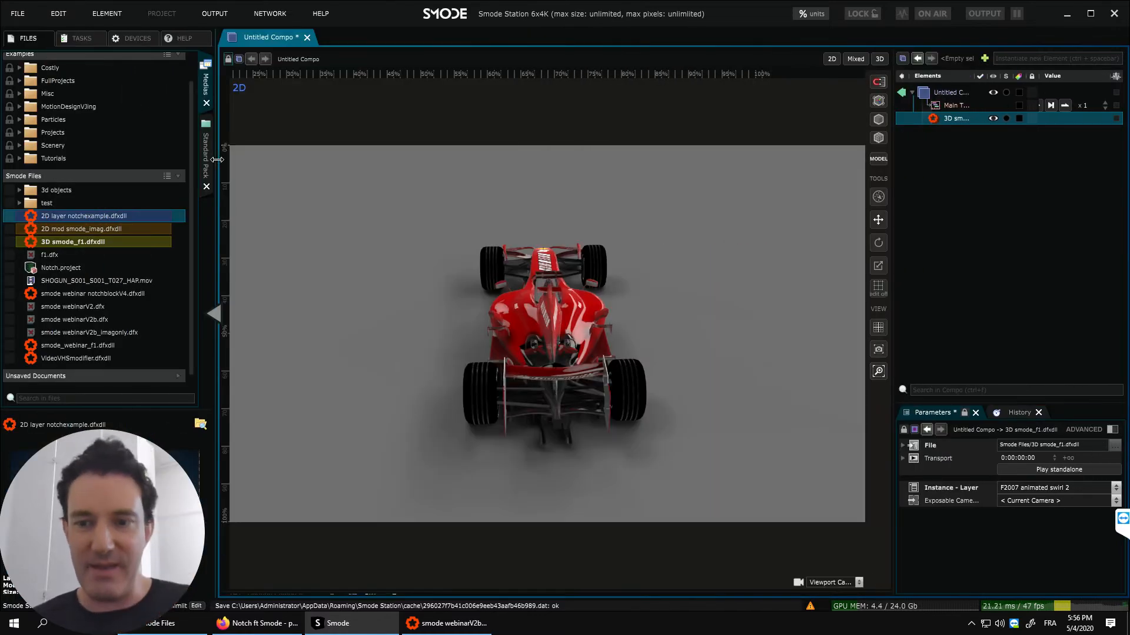